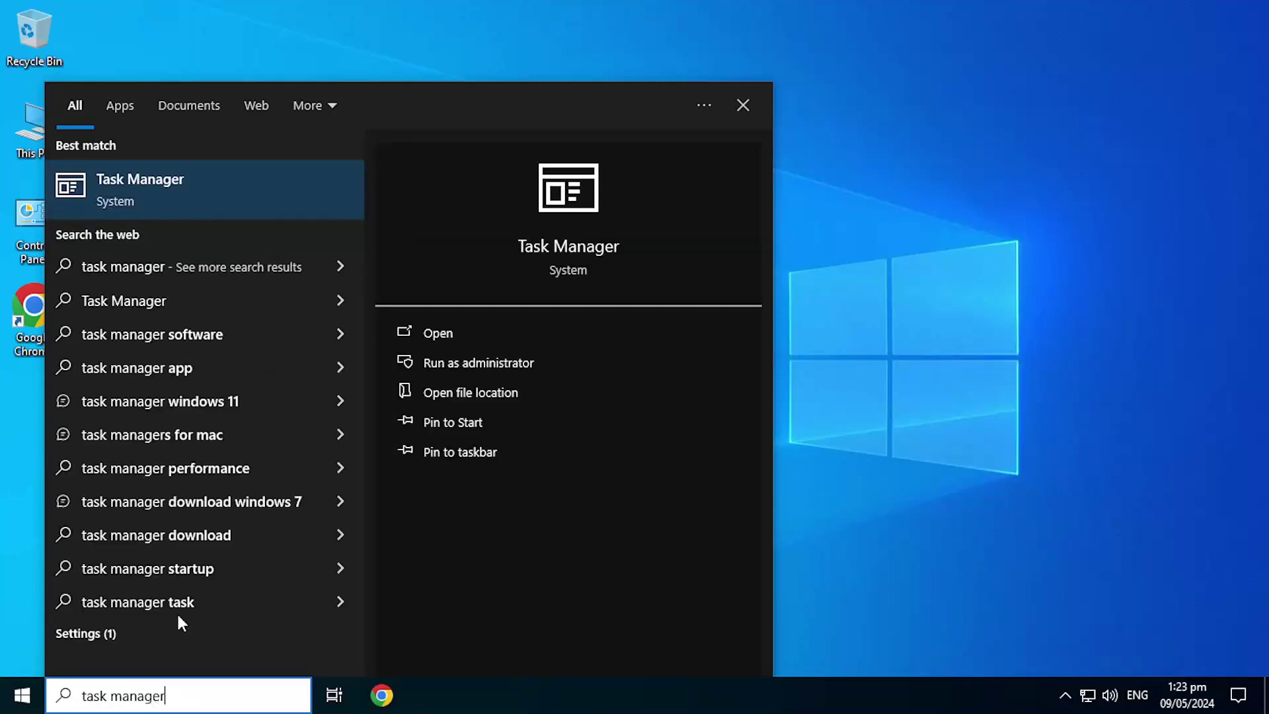
Open Task Manager, review the CPU and Memory performance graphs, and exit it
left_click(178, 196)
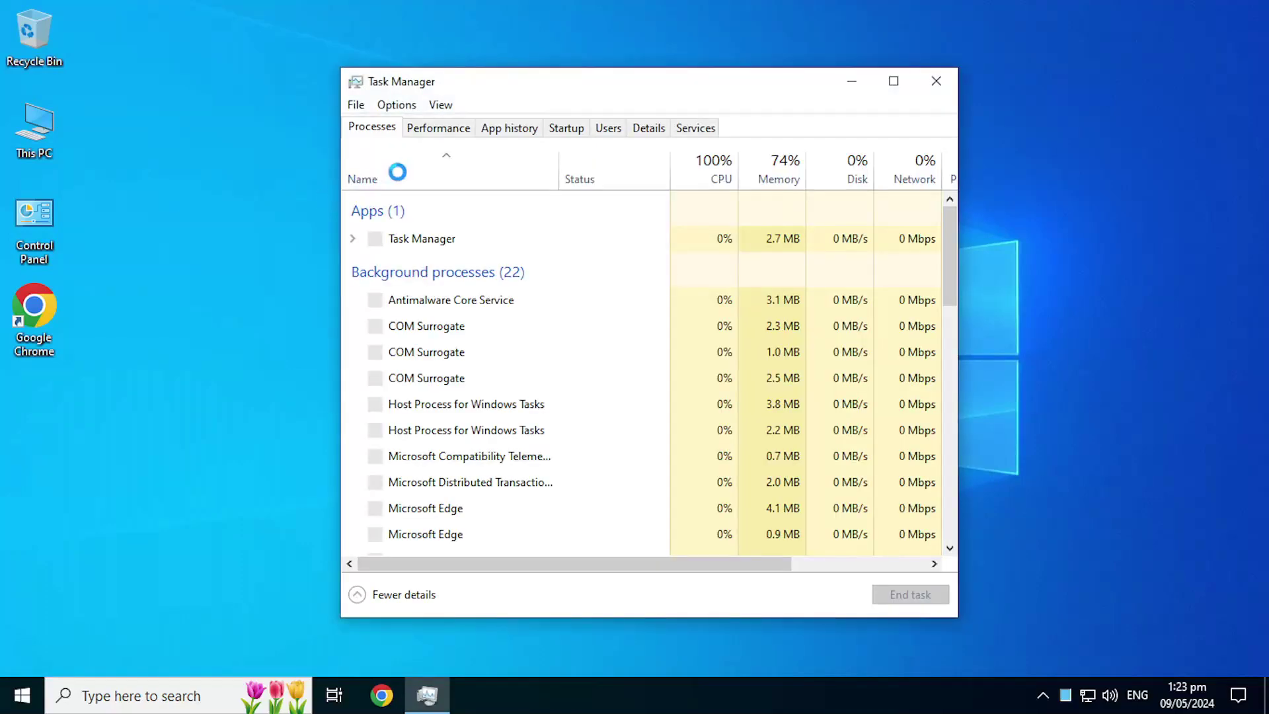
left_click(449, 130)
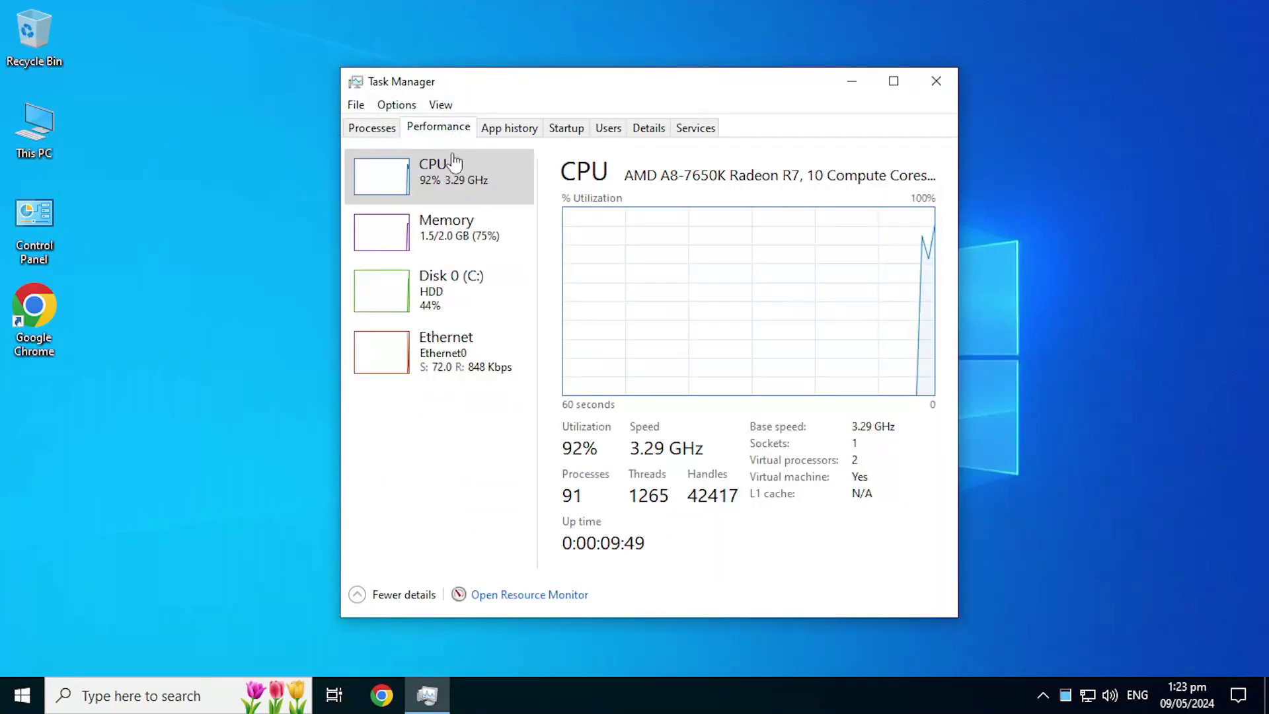
left_click(451, 173)
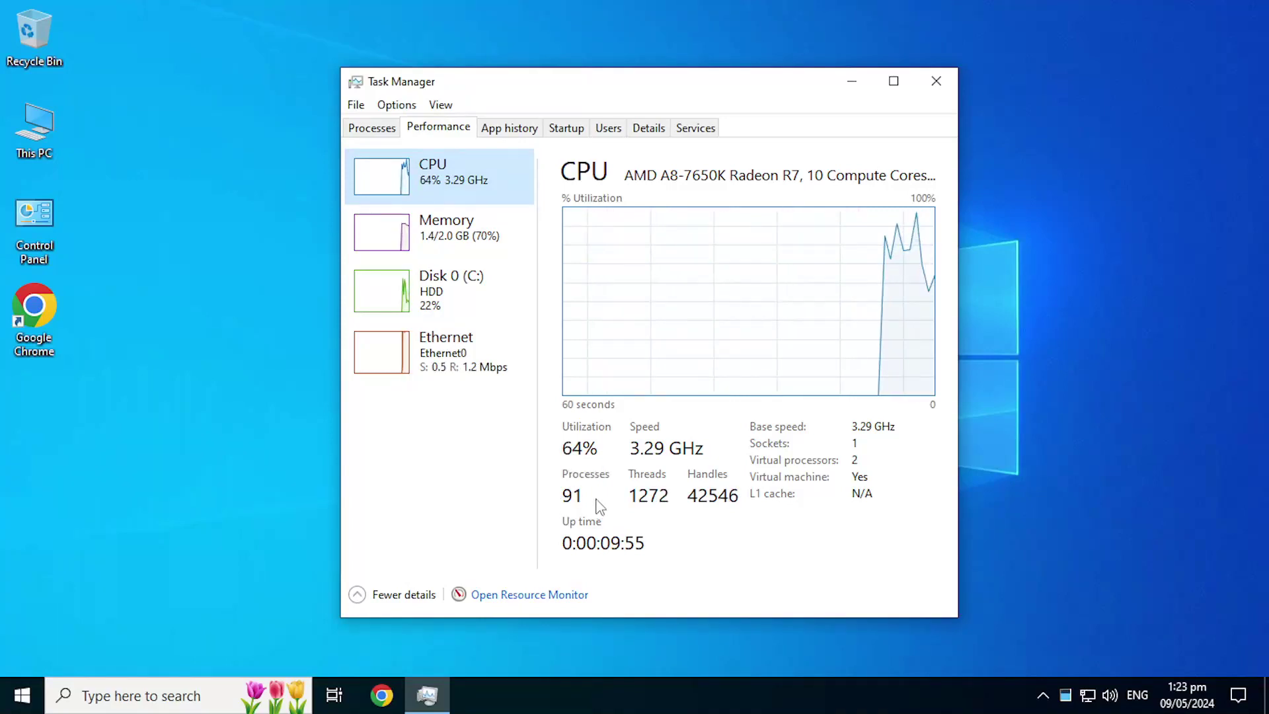
left_click(462, 235)
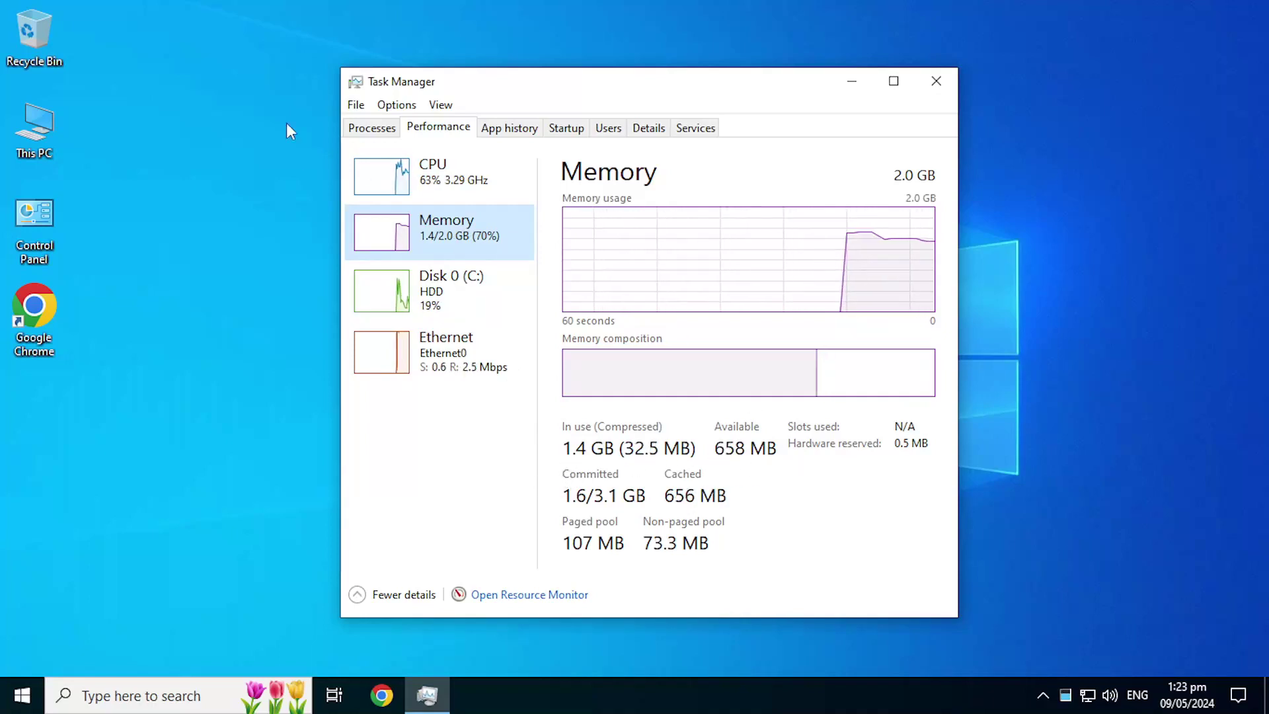
left_click(358, 105)
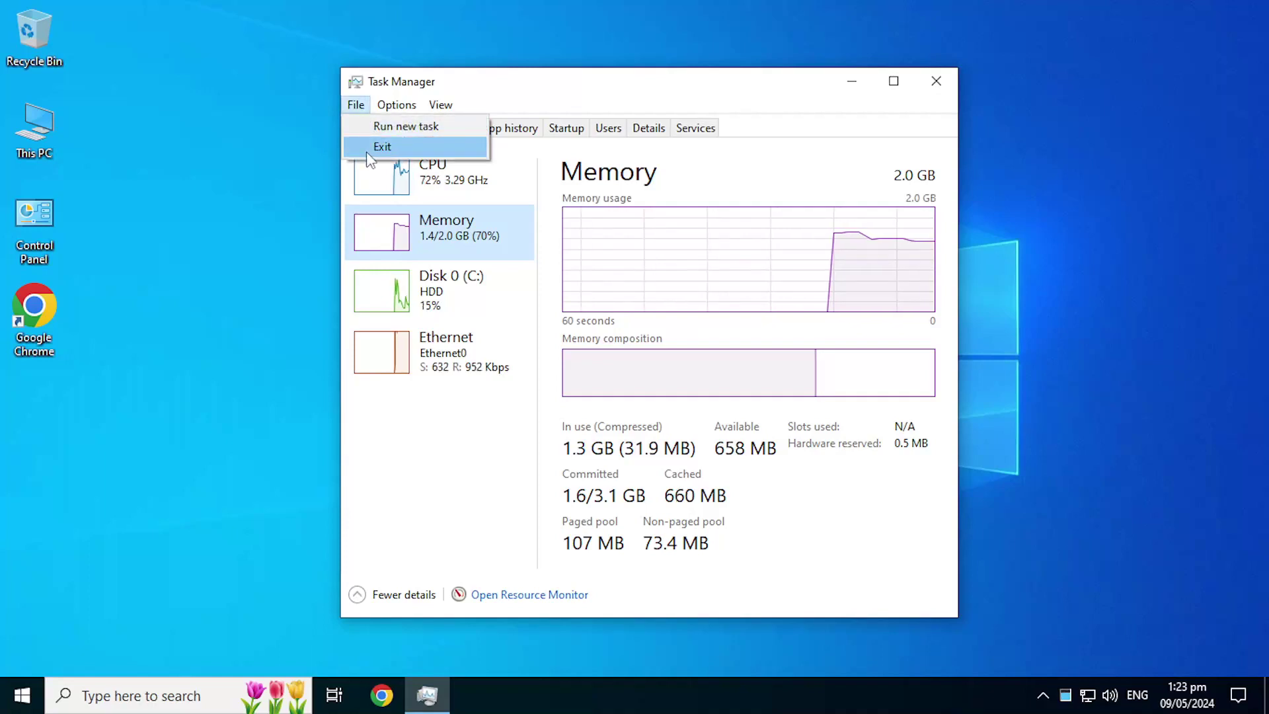
left_click(367, 152)
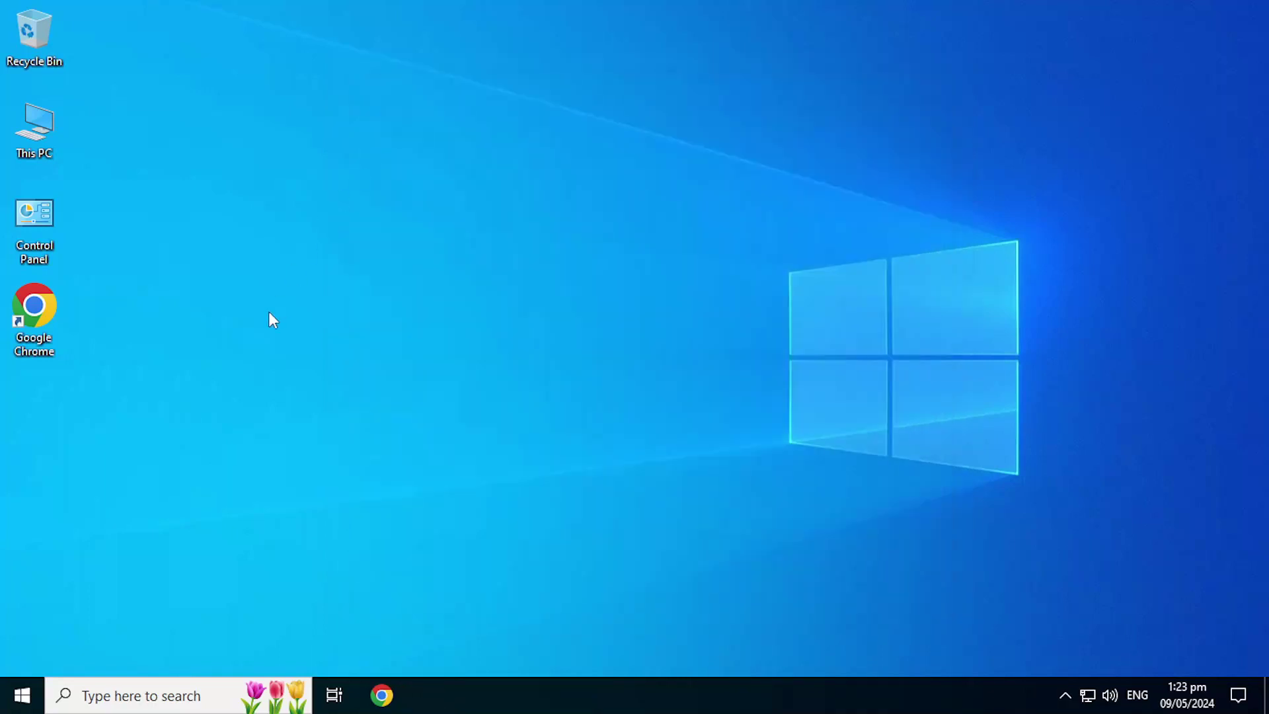
Open Google Chrome, search Google for "ameliorate io", stay signed out, and open the Ameliorated.io website
left_click(381, 695)
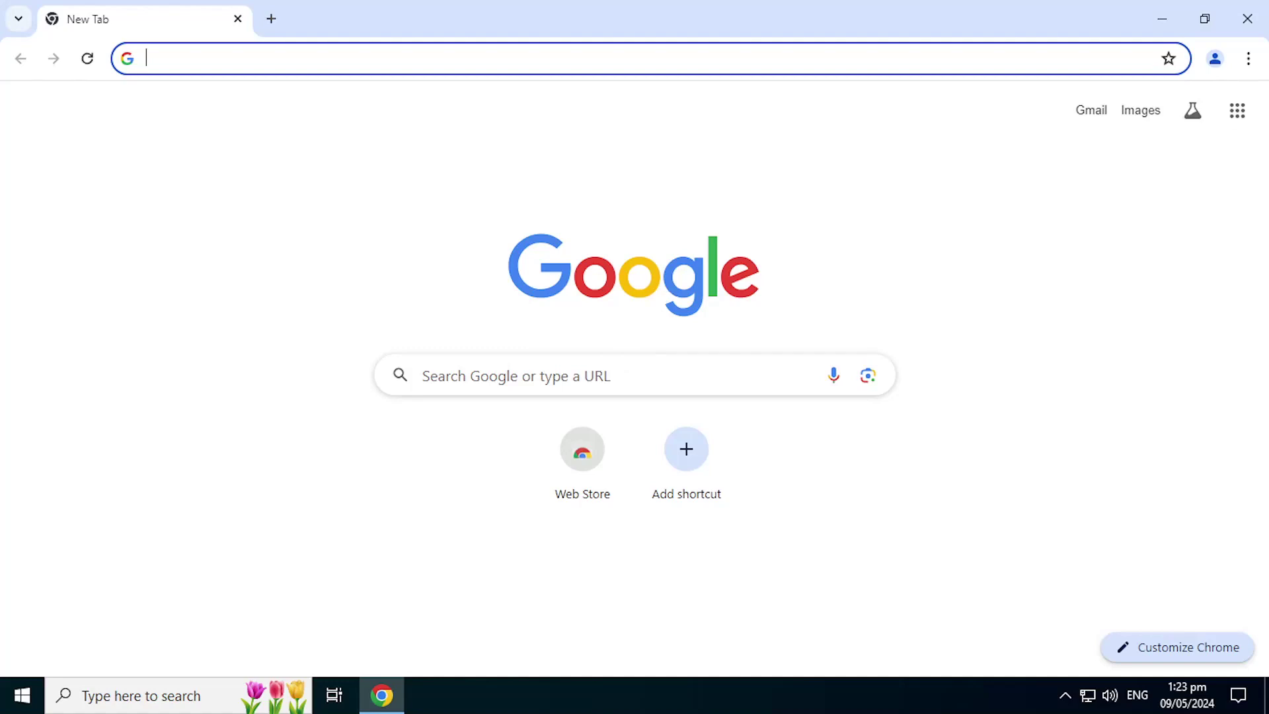
left_click(415, 375)
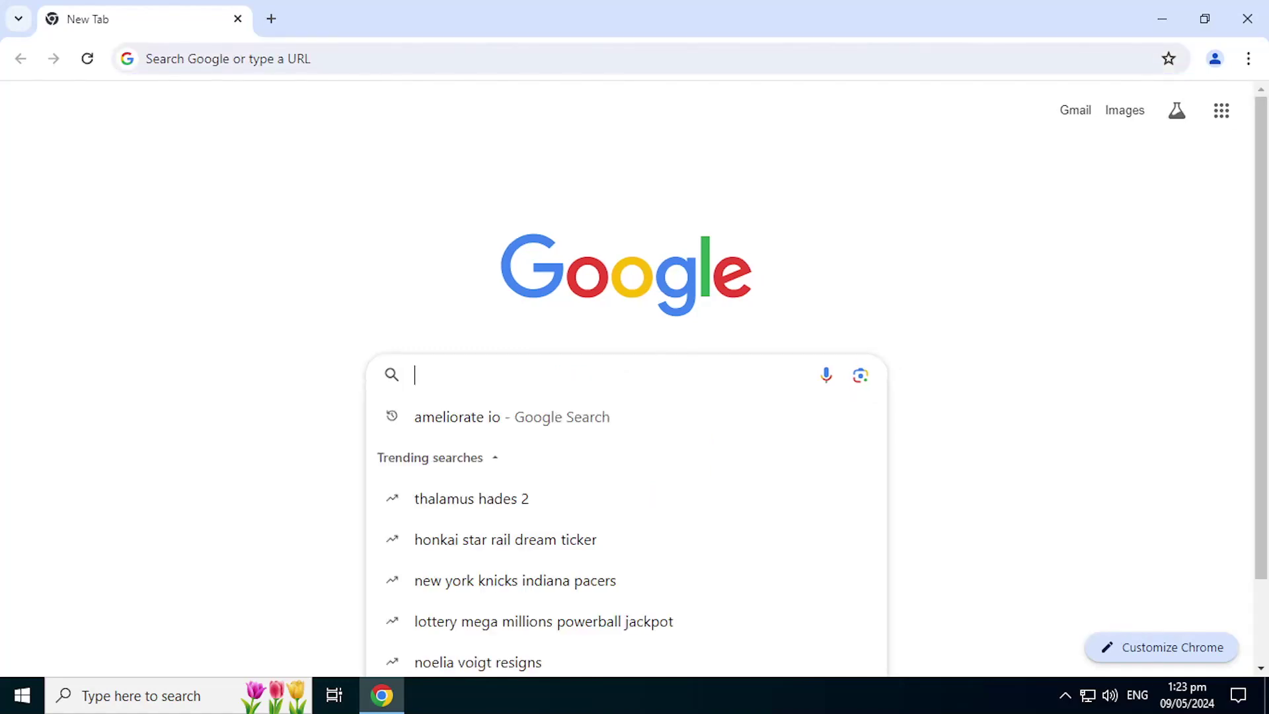
type("ame")
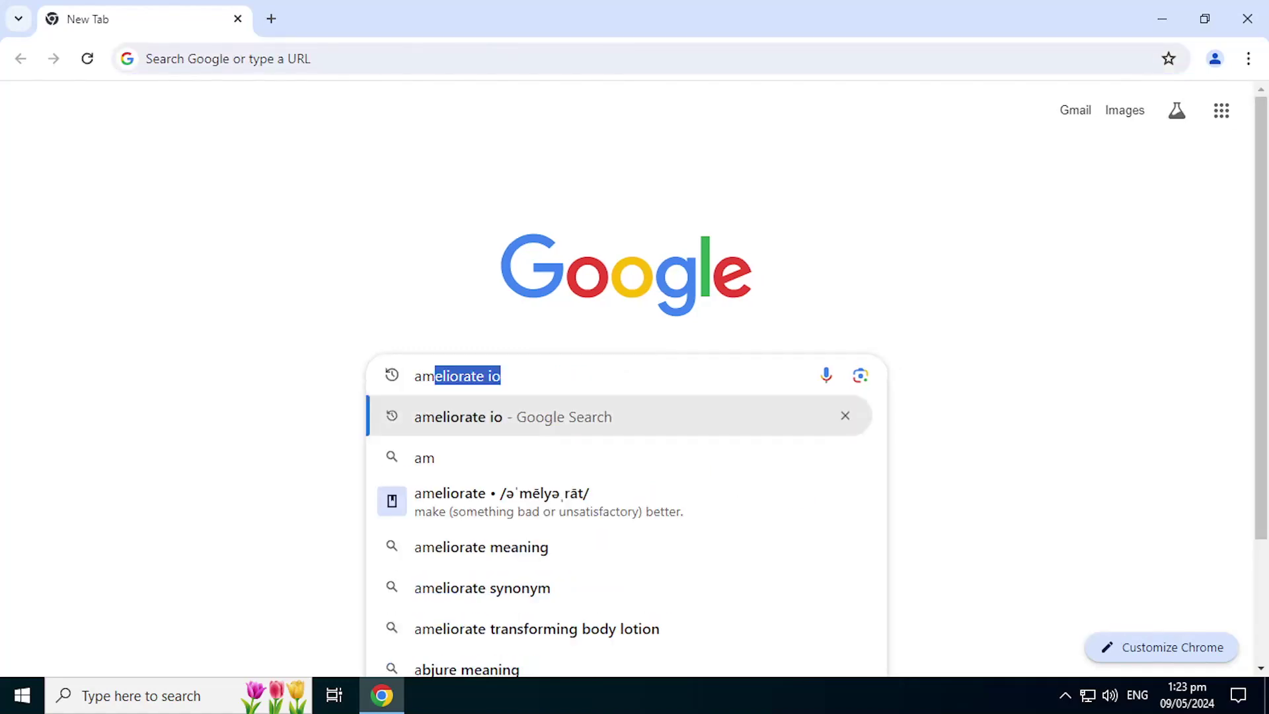
type("liorate io")
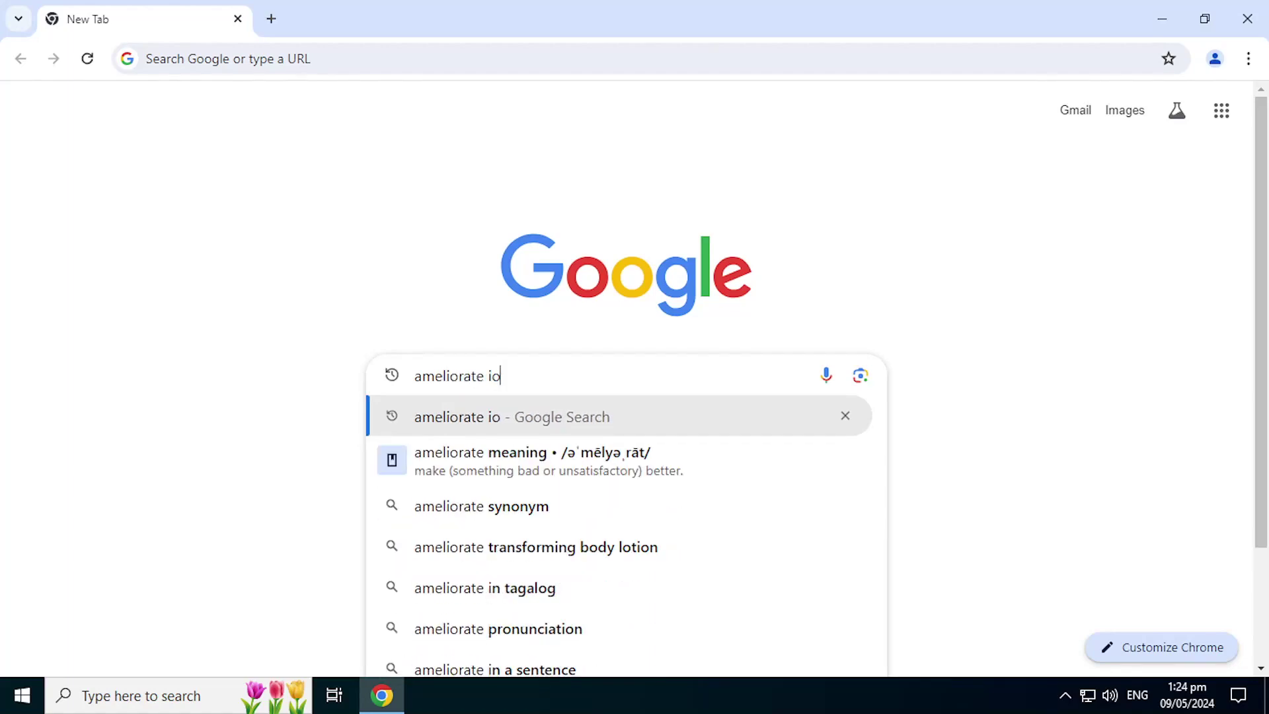
key("Return")
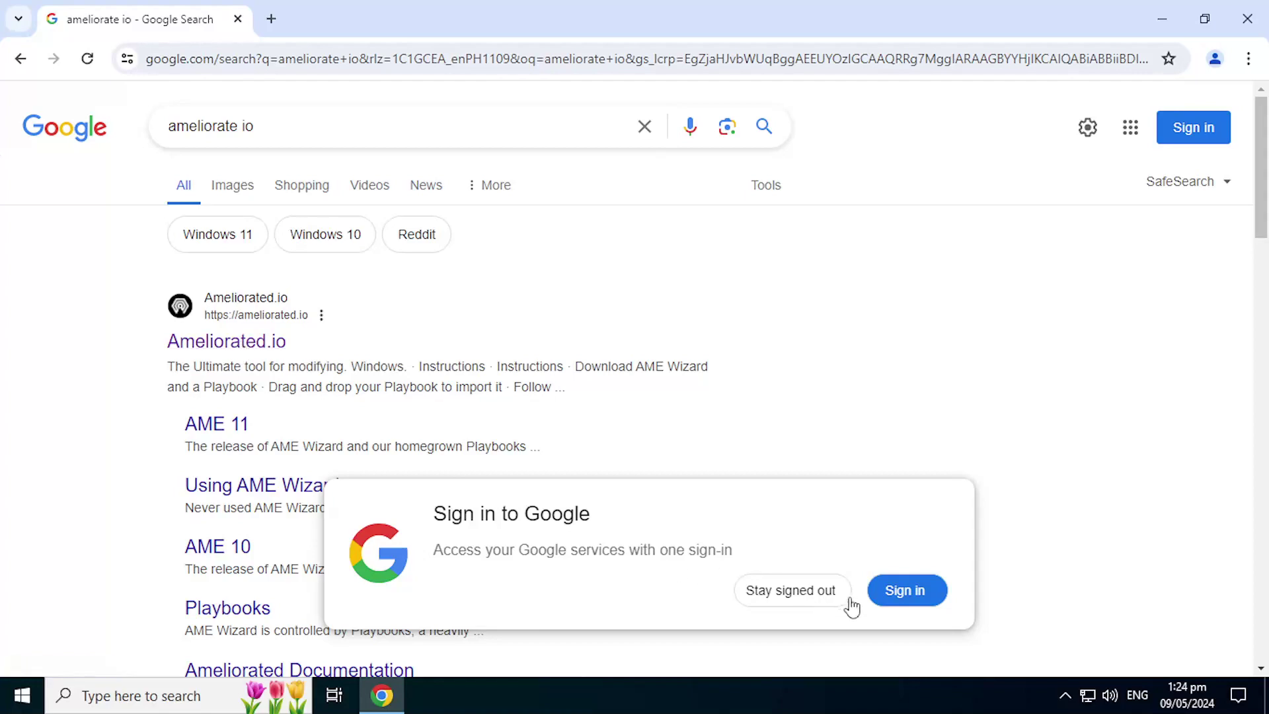
left_click(786, 592)
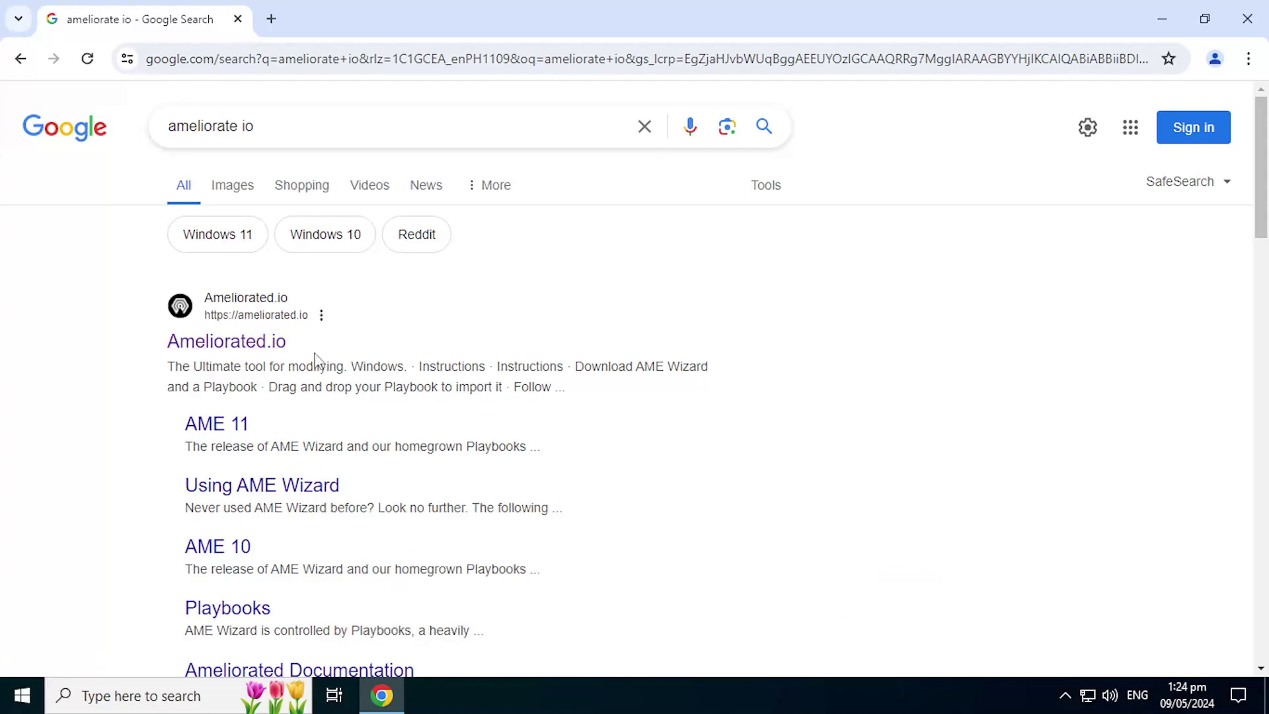
left_click(253, 354)
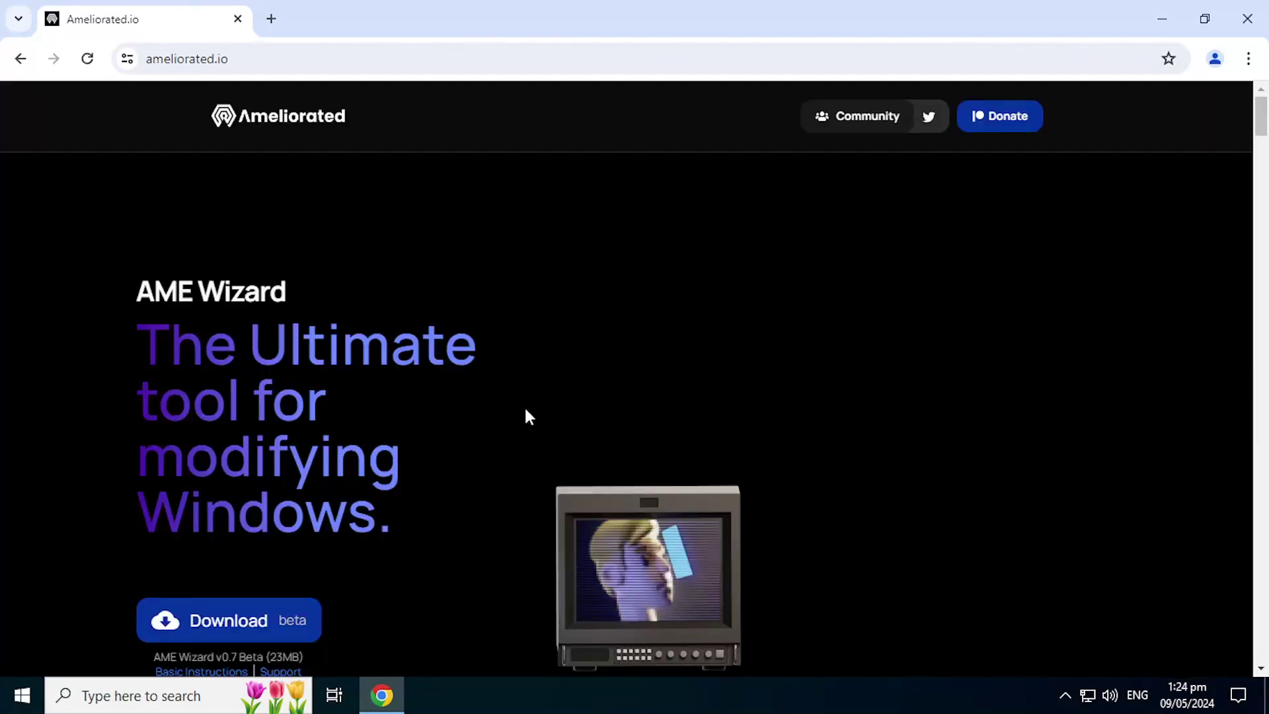
Download the AME Wizard beta and check it in the recent download history
scroll(501, 397, "down", 2)
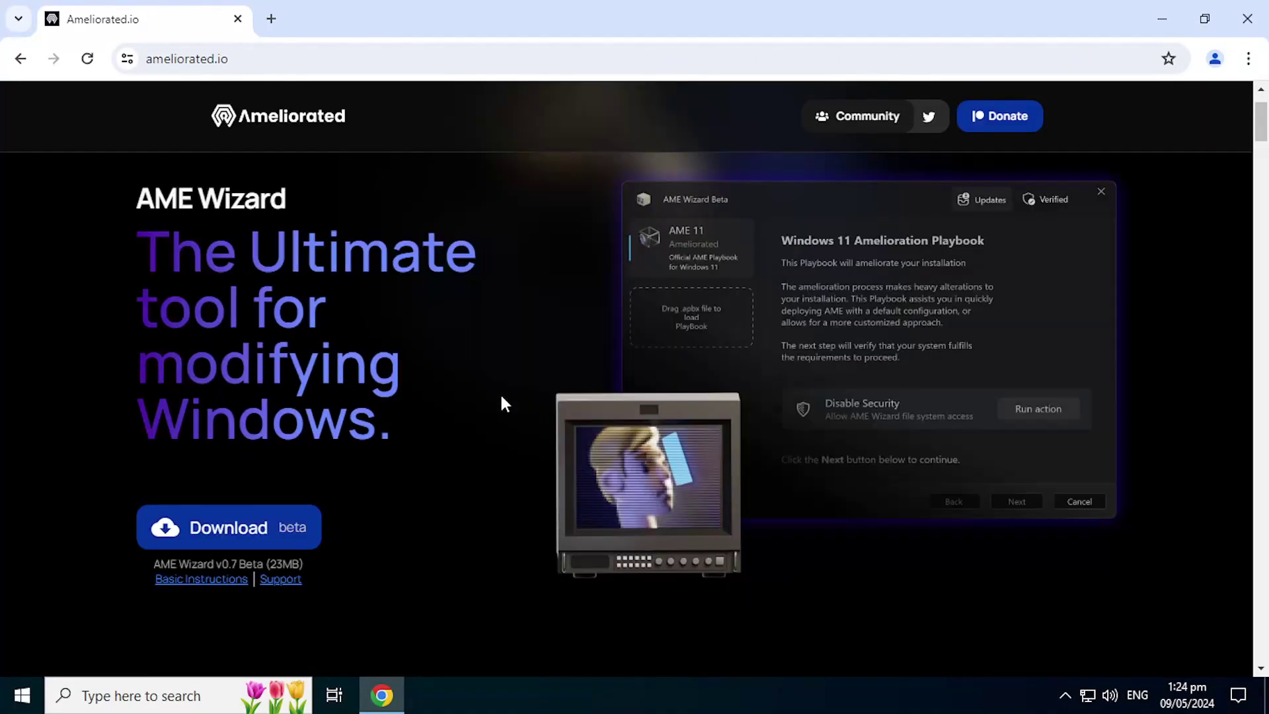
left_click(226, 524)
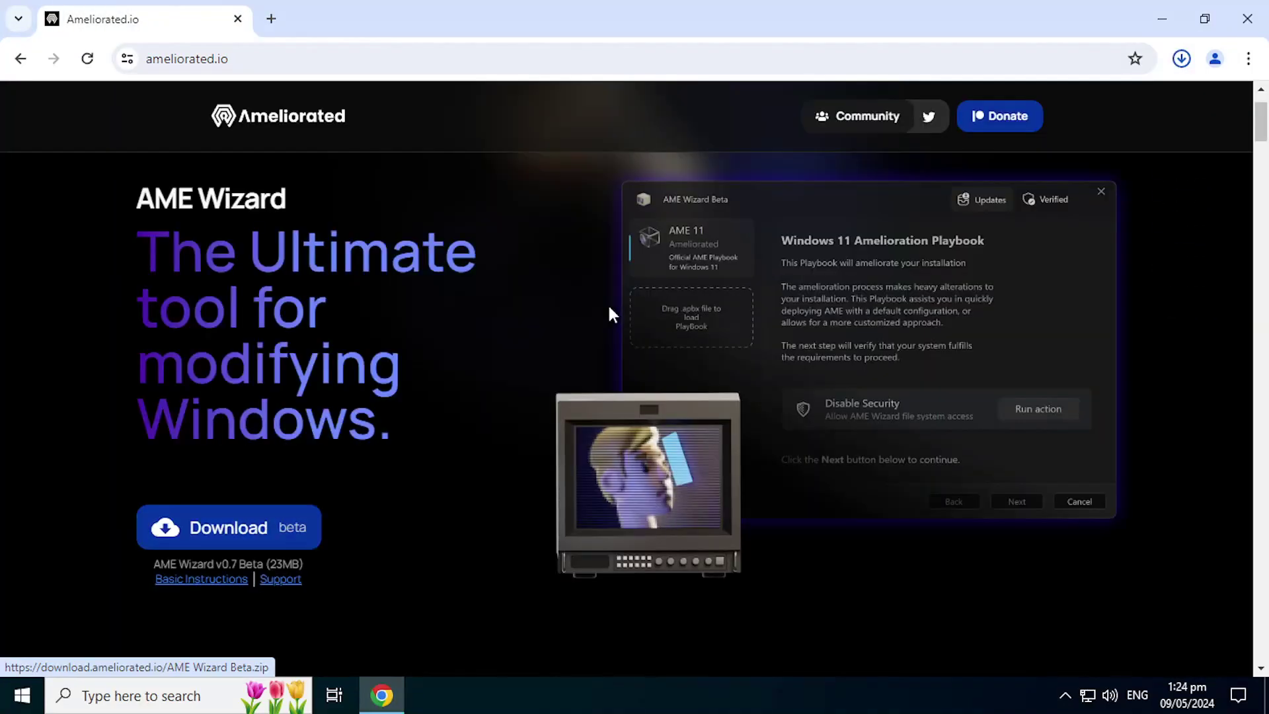
left_click(1182, 60)
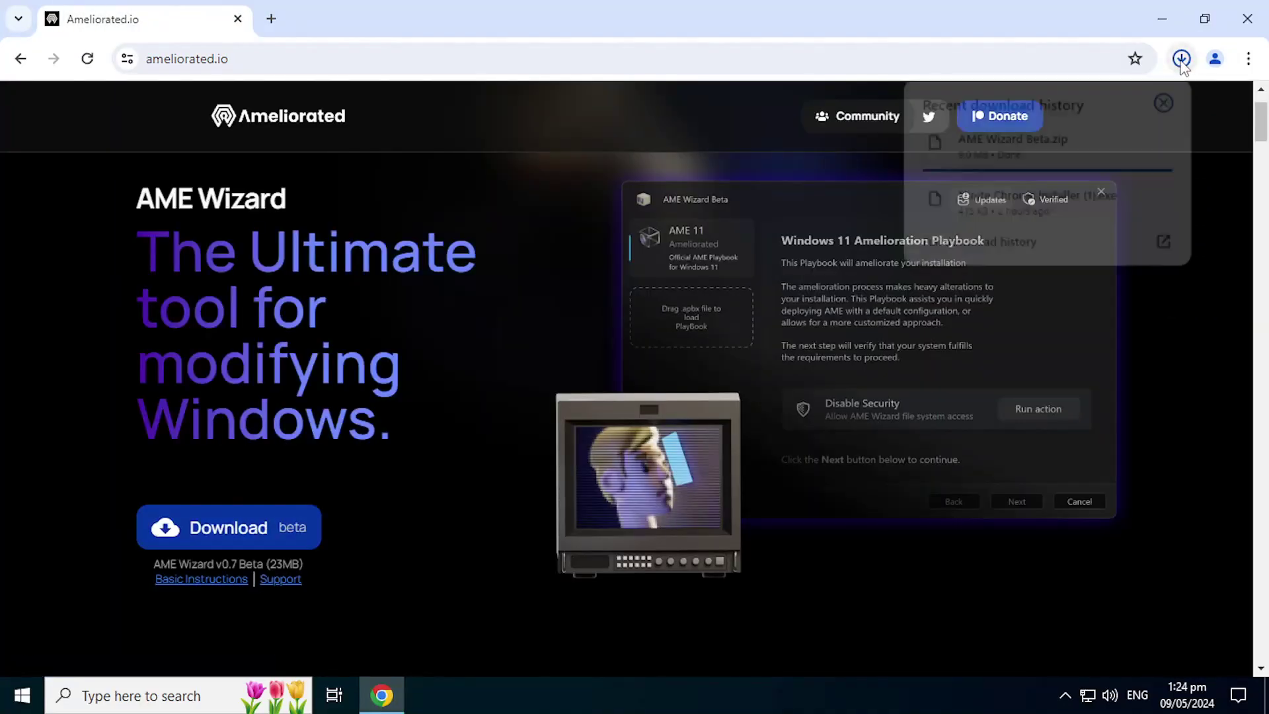
left_click(1182, 61)
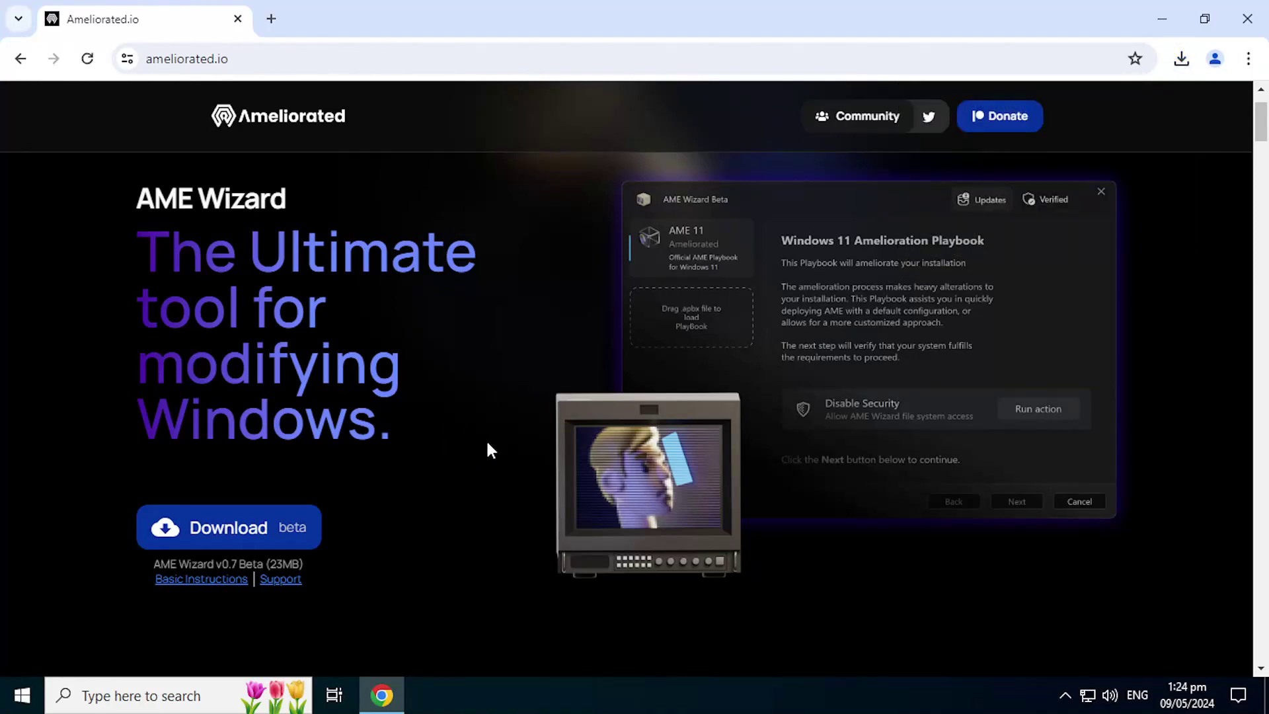
Find the verified Playbooks on the Ameliorated site and open the page for getting the ReviOS Playbook
scroll(731, 486, "down", 10)
scroll(730, 486, "down", 10)
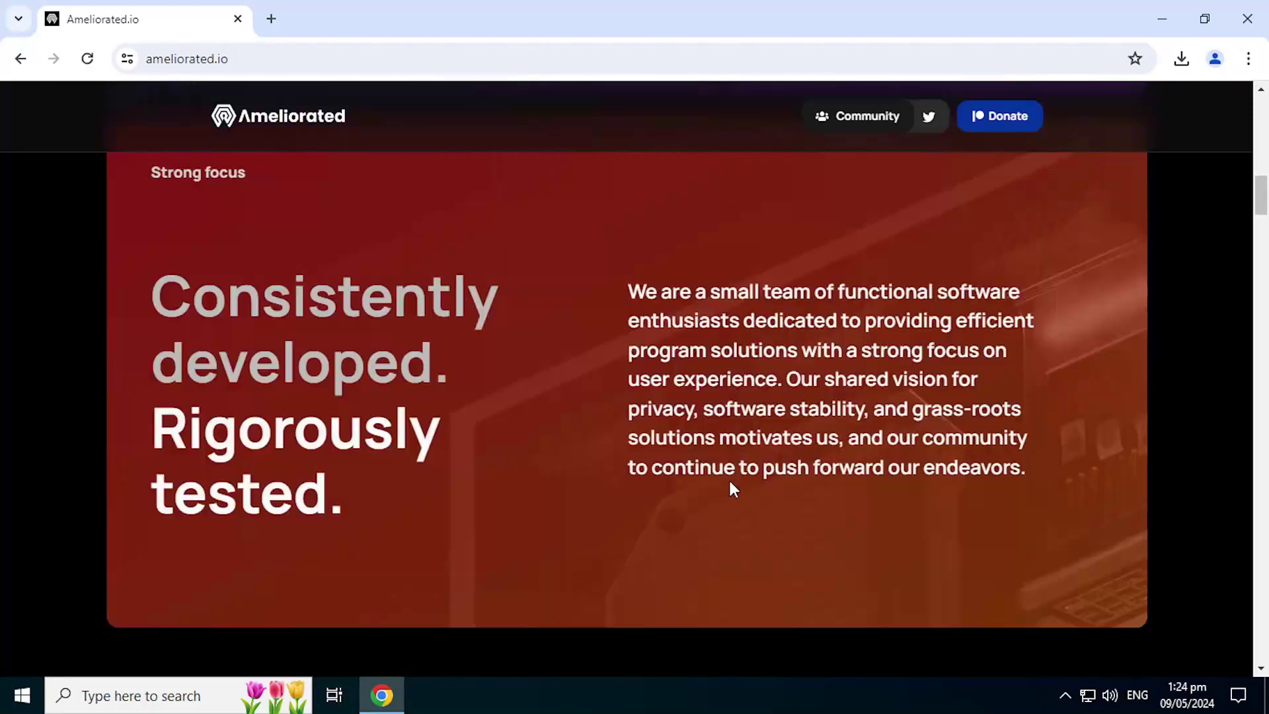
scroll(730, 487, "down", 10)
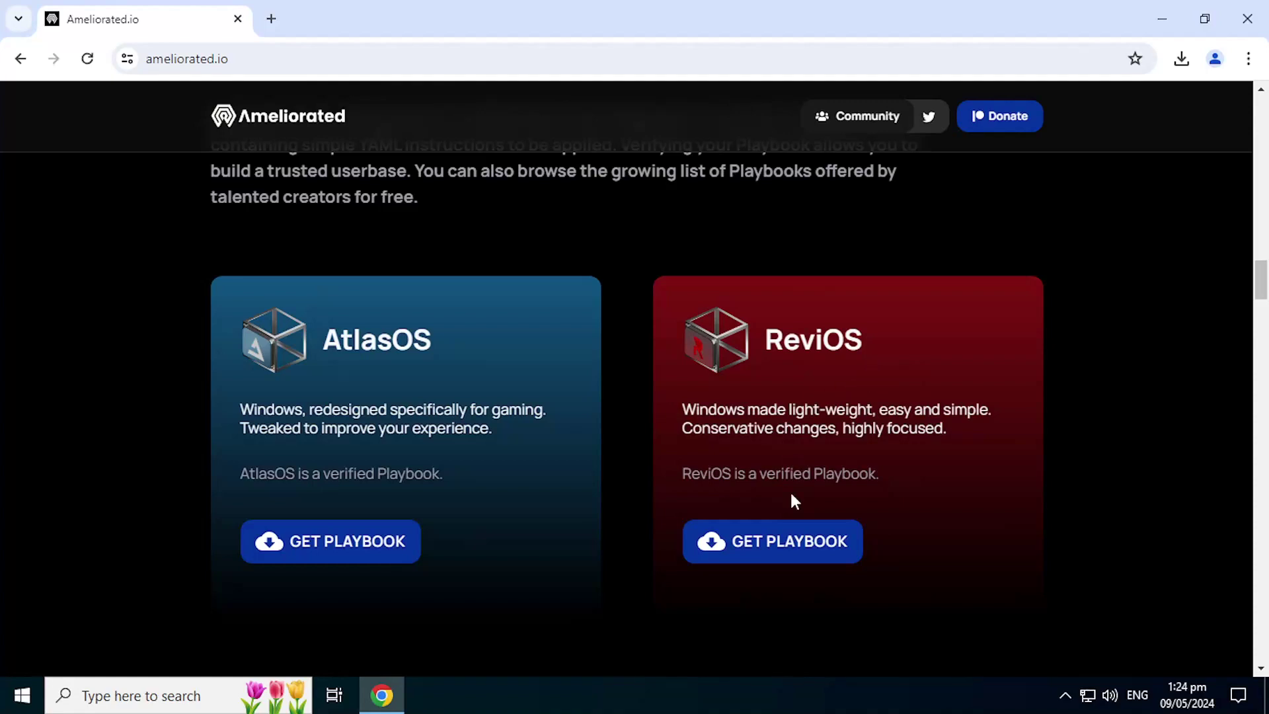
left_click(785, 554)
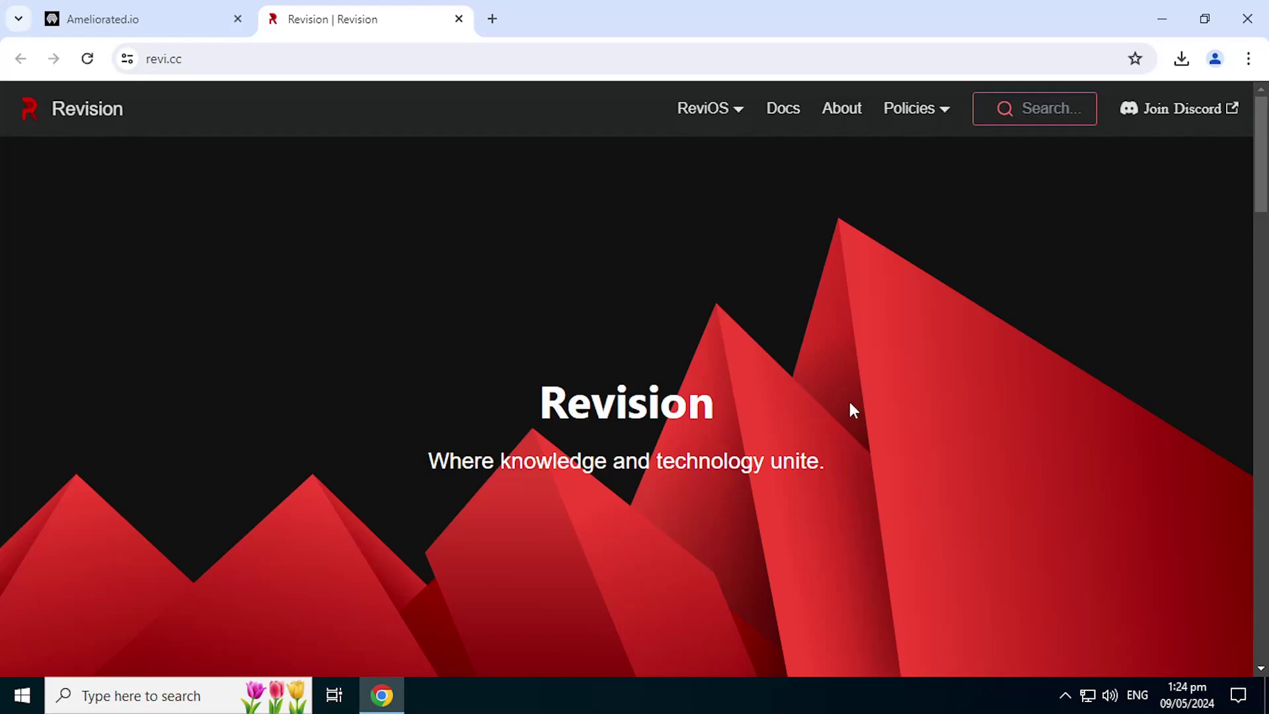
Read the ReviOS introduction, open its download page, and look at the Playbook's supported Windows builds
scroll(864, 398, "down", 4)
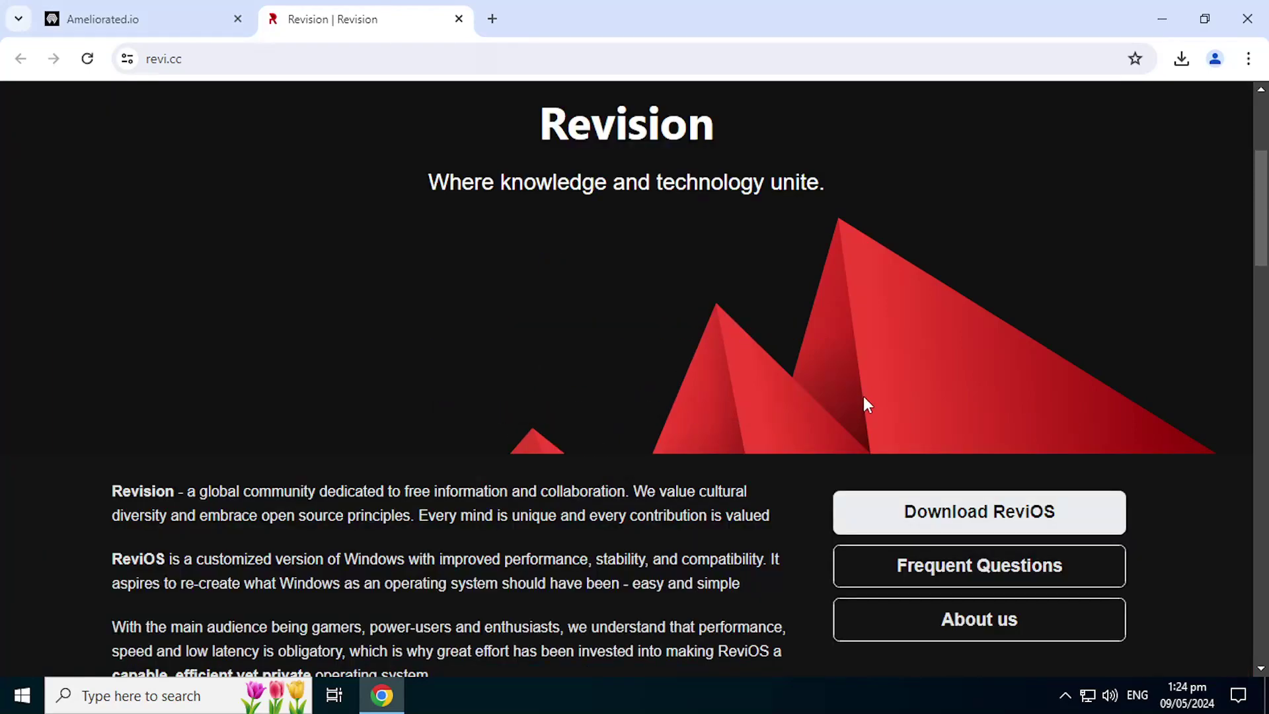
scroll(863, 395, "down", 2)
scroll(863, 395, "up", 1)
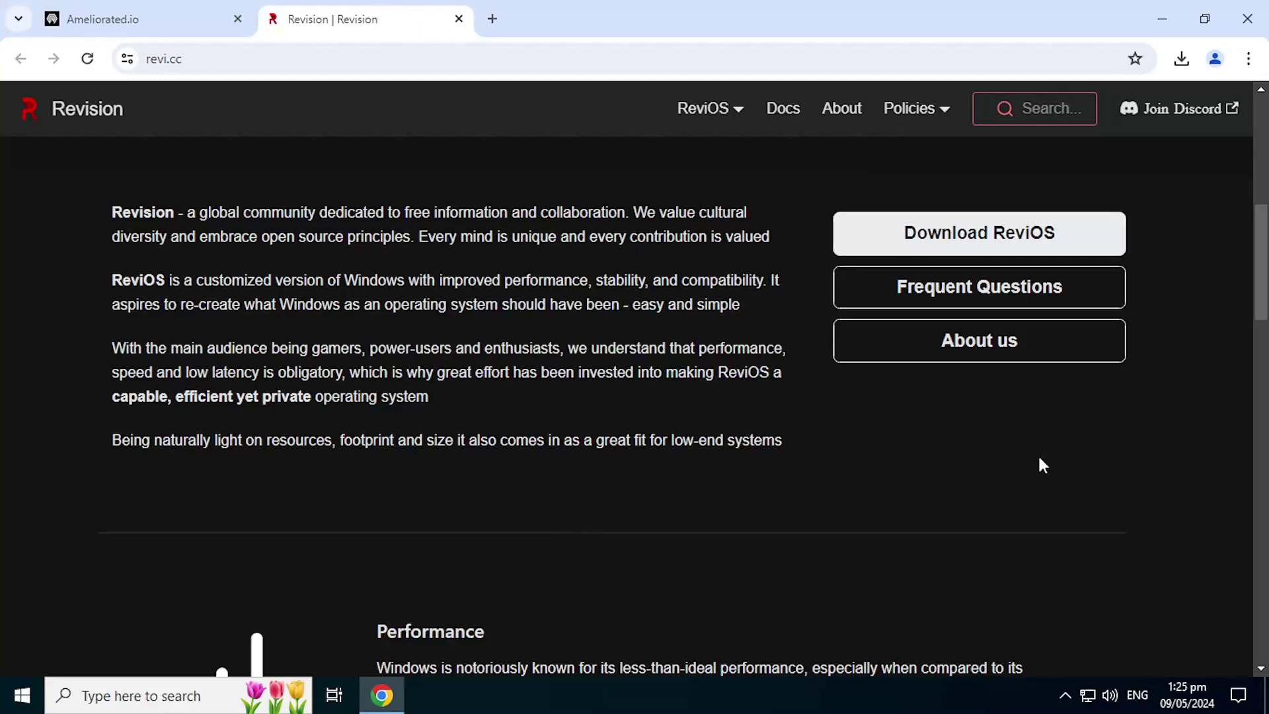
left_click(980, 240)
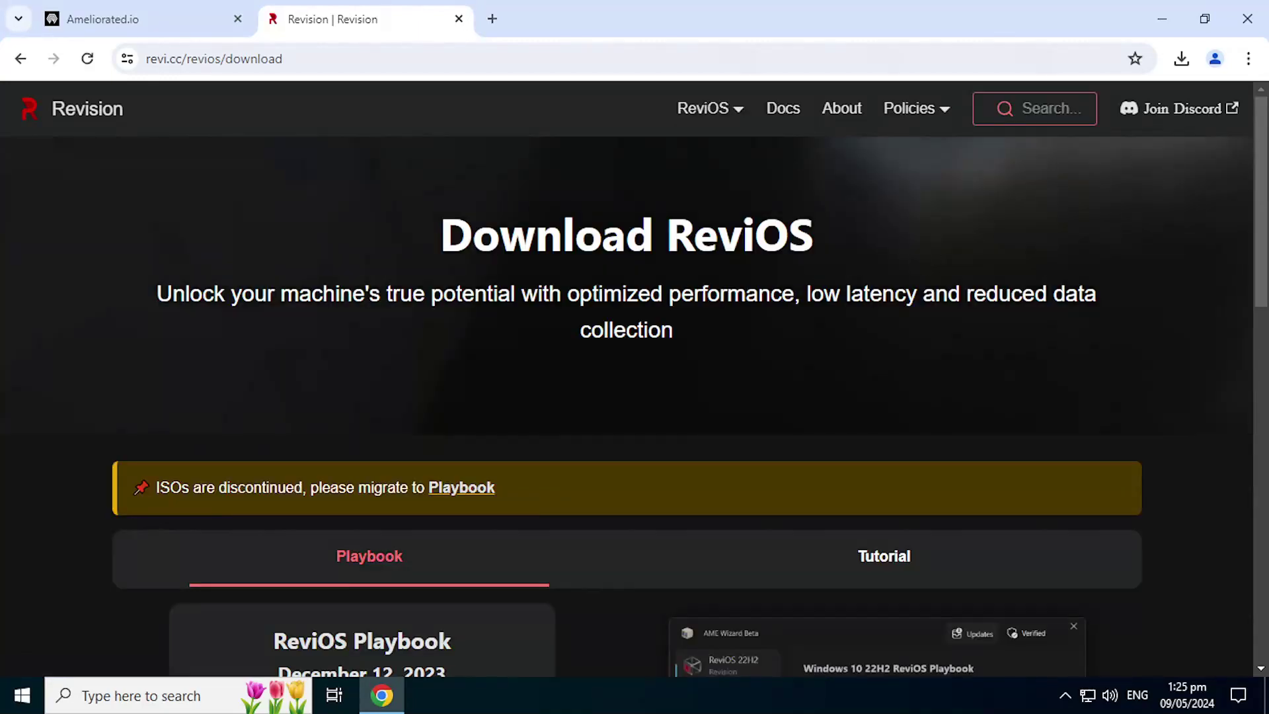
scroll(807, 304, "down", 4)
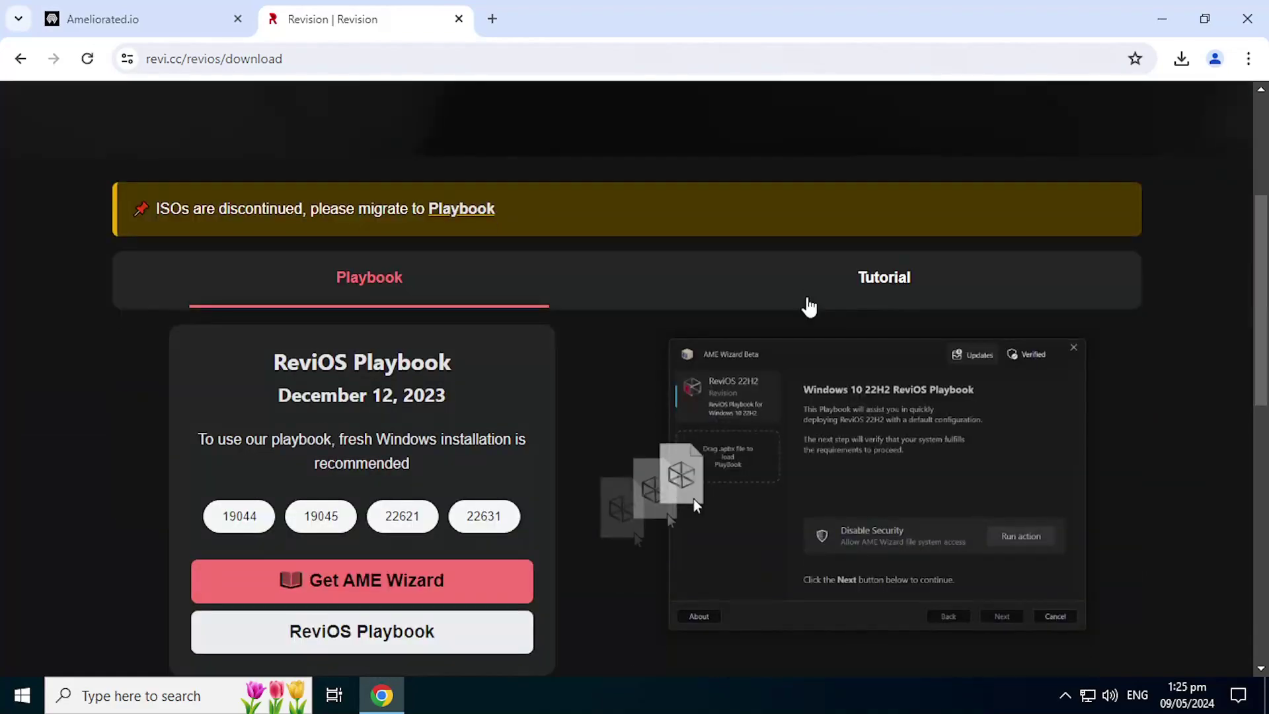
scroll(775, 286, "down", 1)
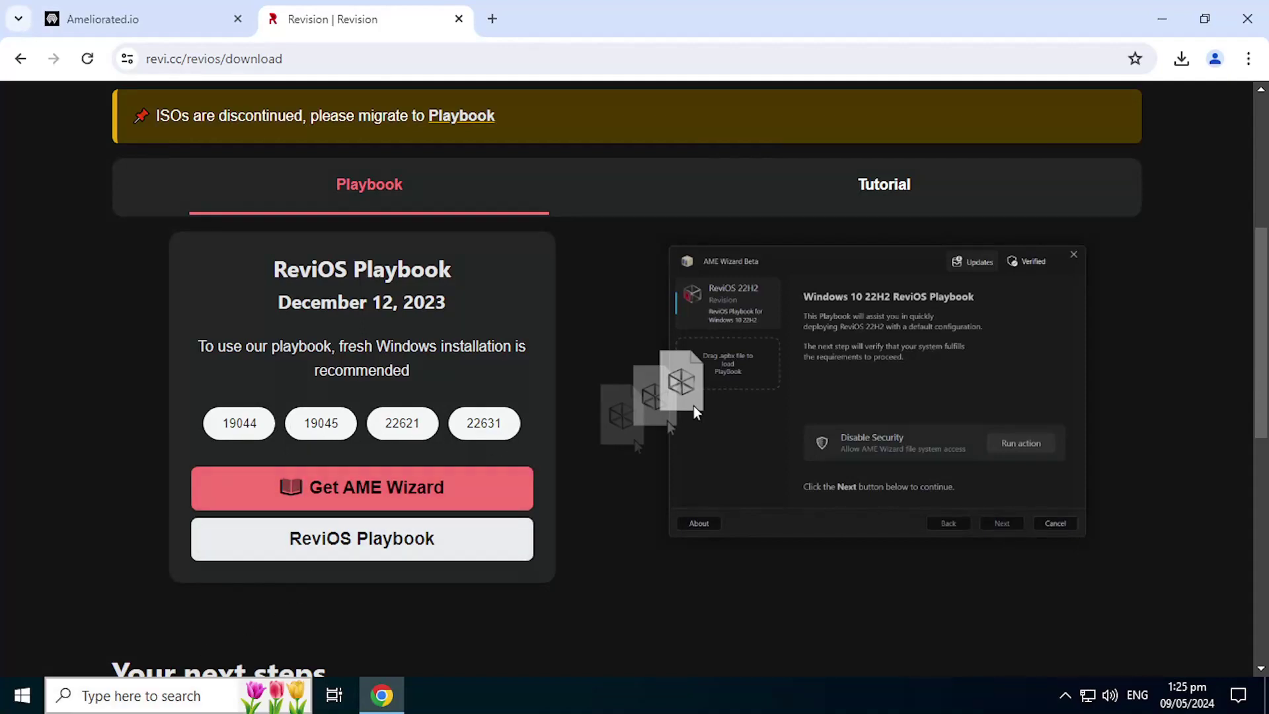
Check the installed Windows build number in System Information and minimize its window
left_click(147, 704)
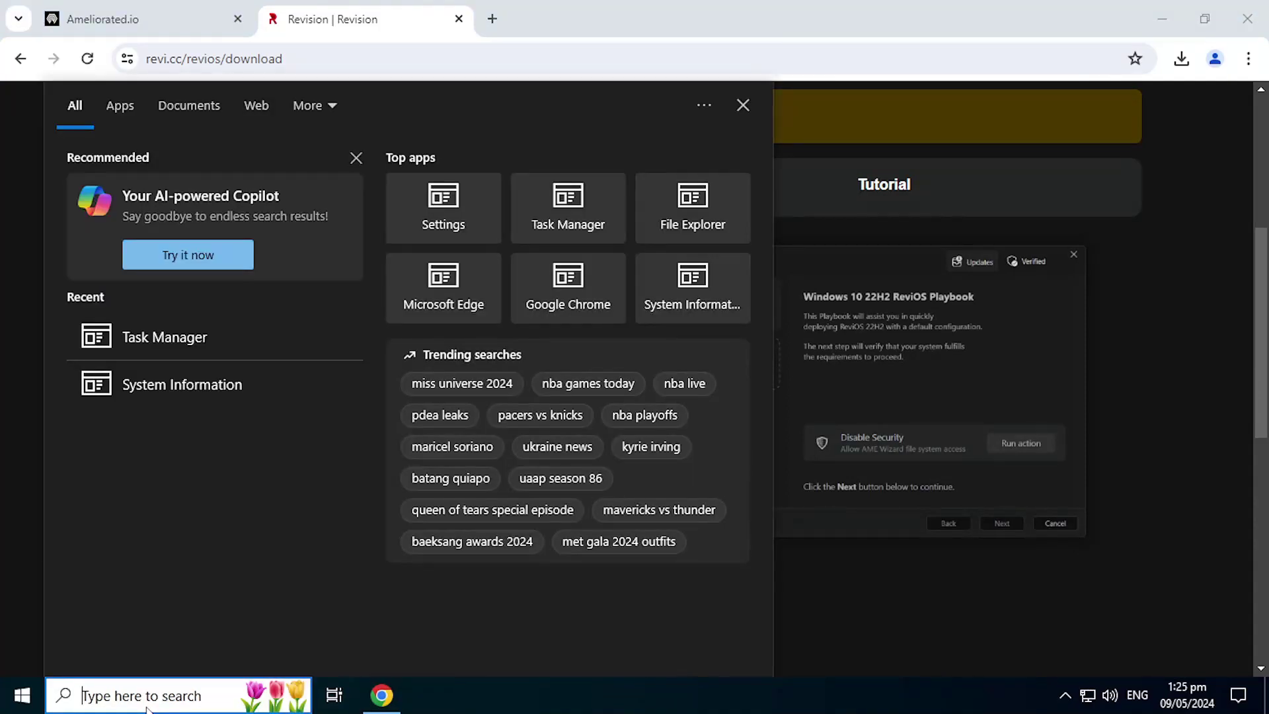
type("system")
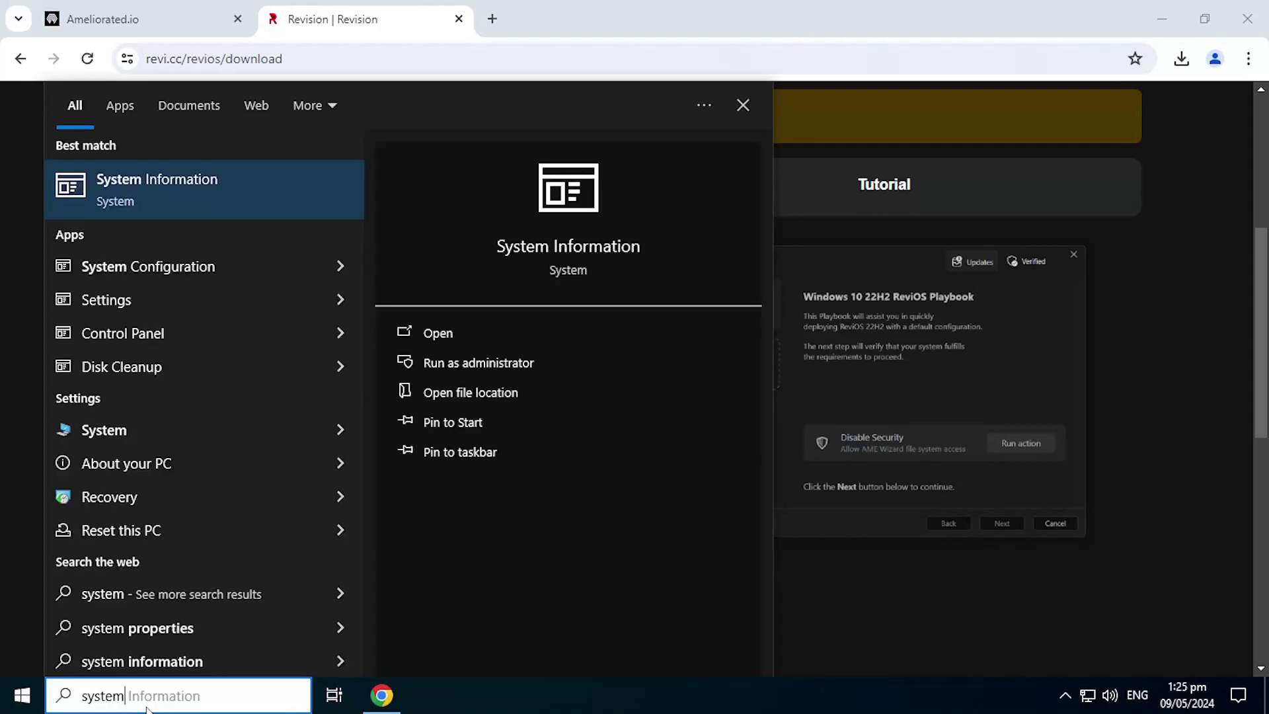
left_click(240, 197)
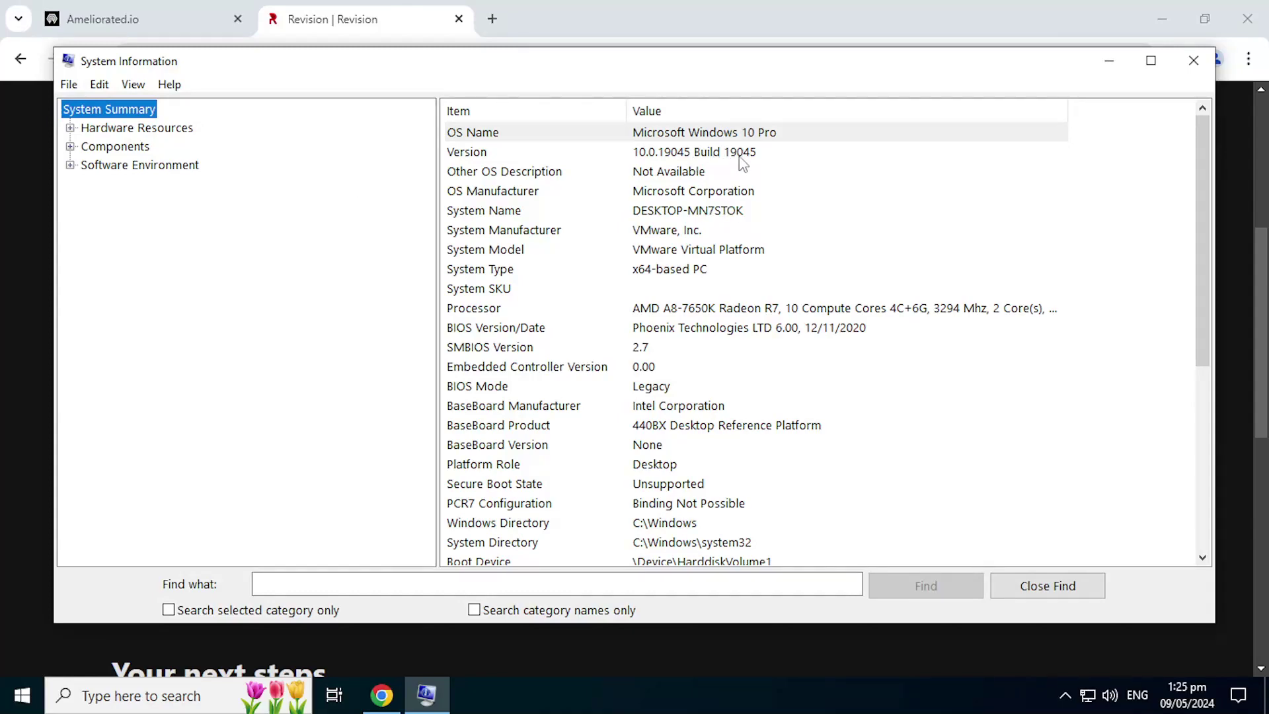
left_click(1109, 60)
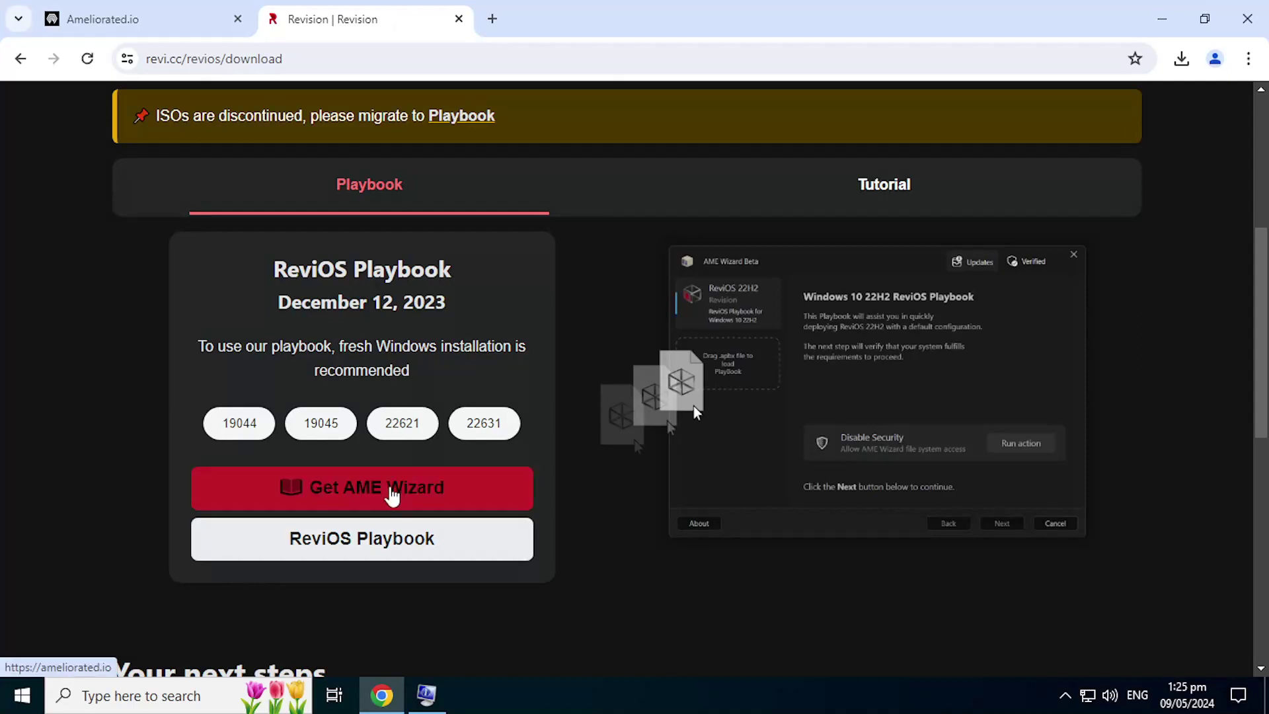
Open the ReviOS Playbook's download link, generate a download link for Revi-PB-23.12.apbx, and continue to its final download page
left_click(377, 553)
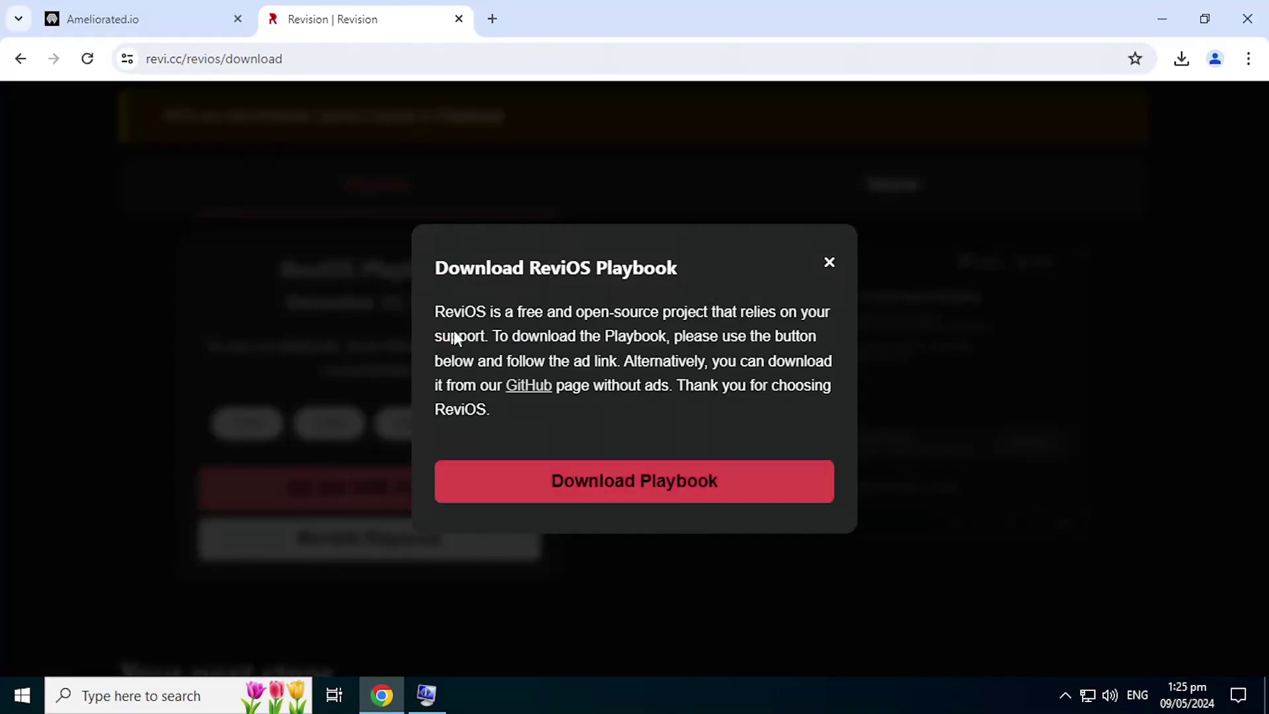
left_click(628, 496)
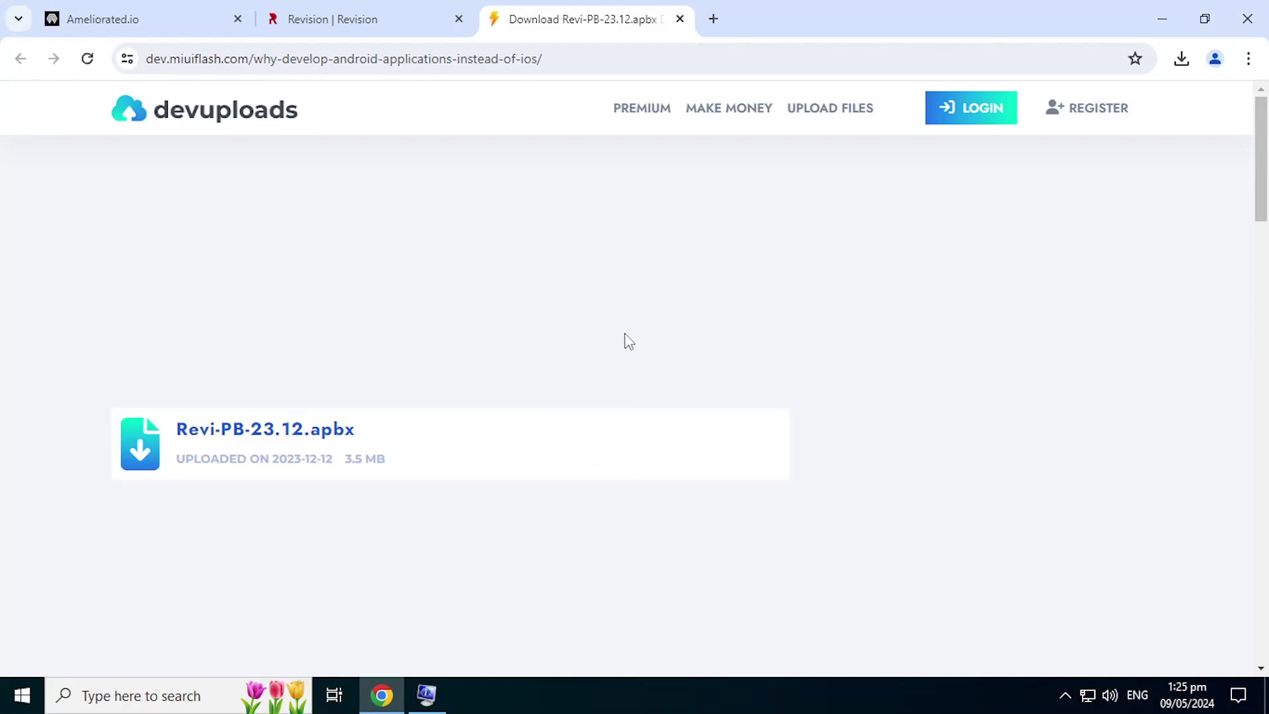
scroll(625, 342, "down", 15)
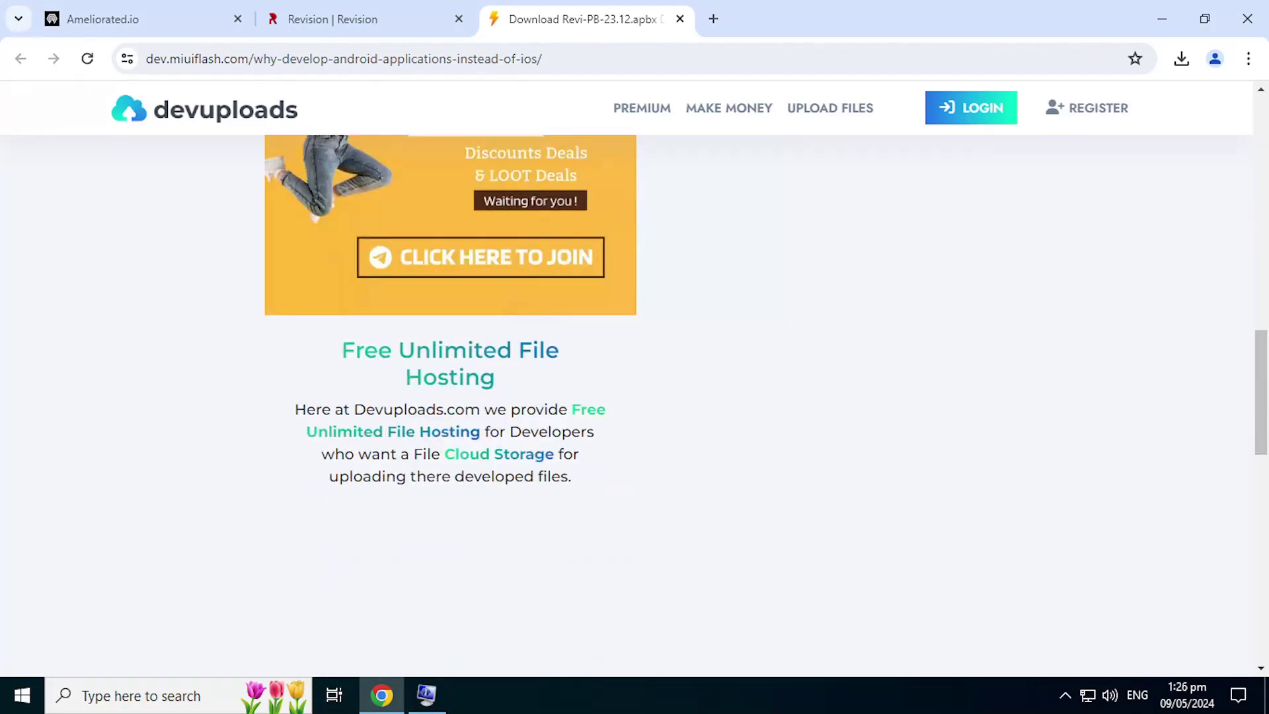
scroll(541, 444, "down", 6)
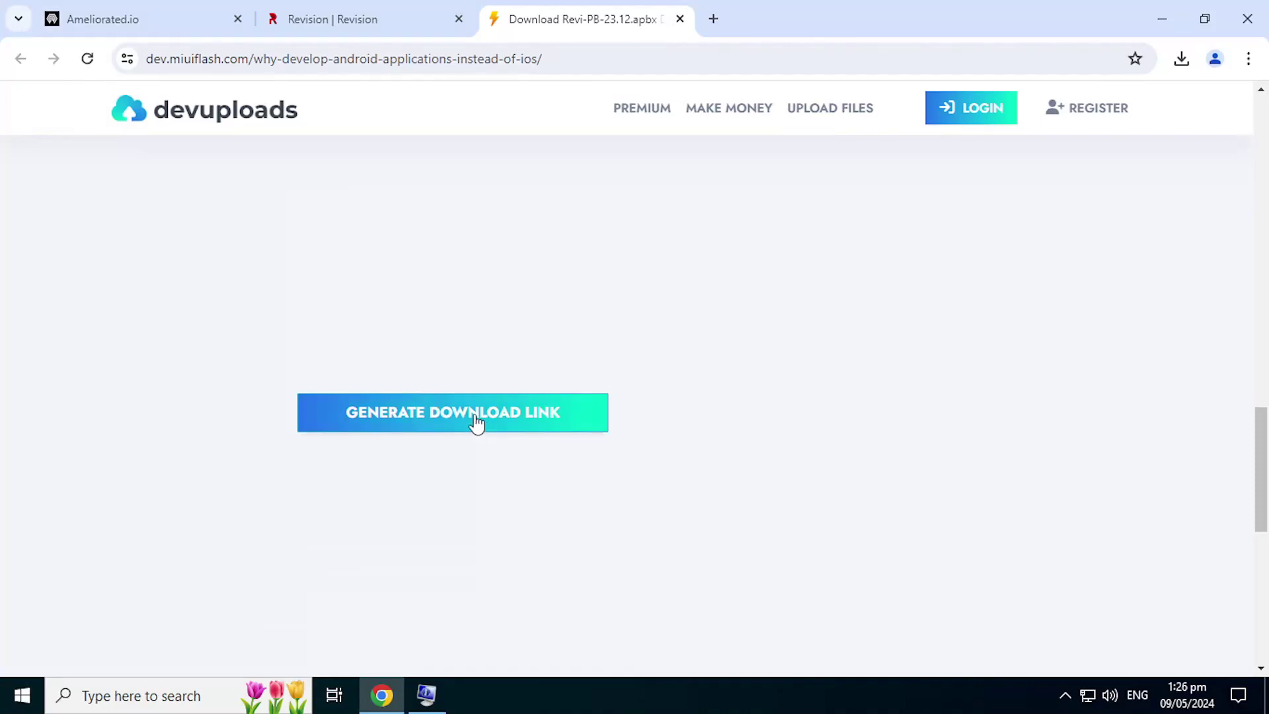
left_click(477, 424)
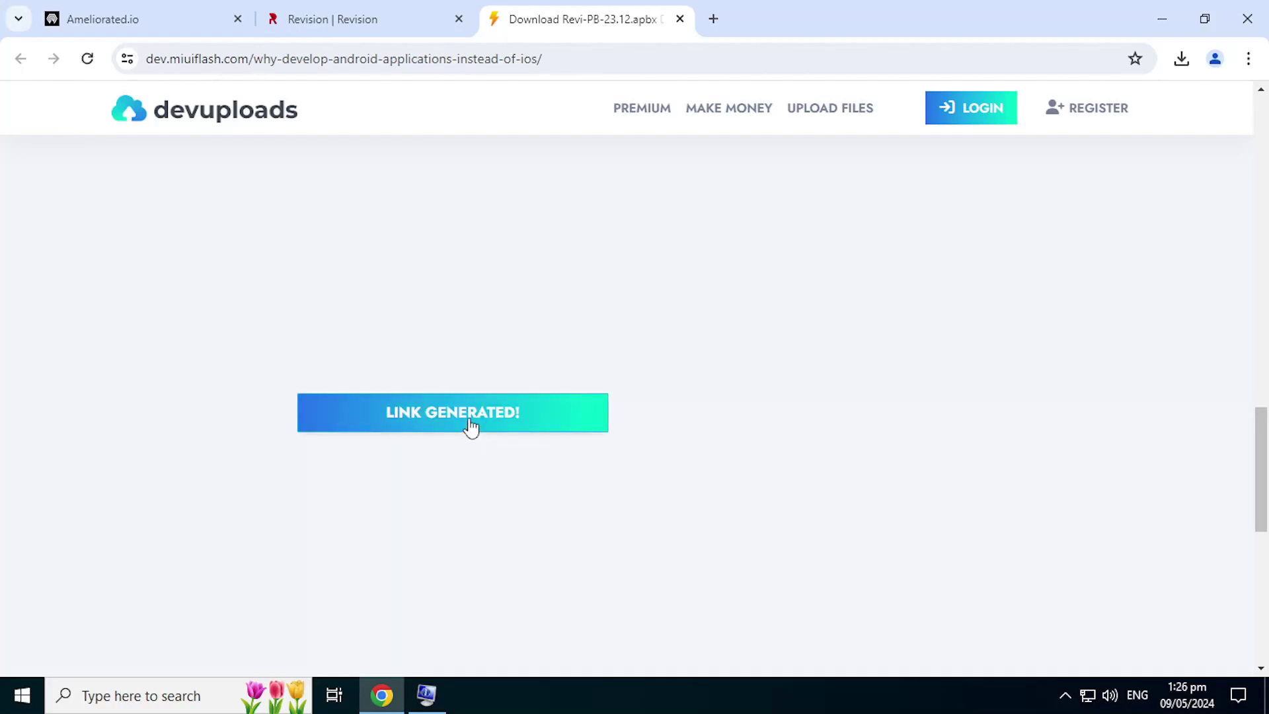
scroll(469, 464, "down", 5)
scroll(470, 465, "up", 3)
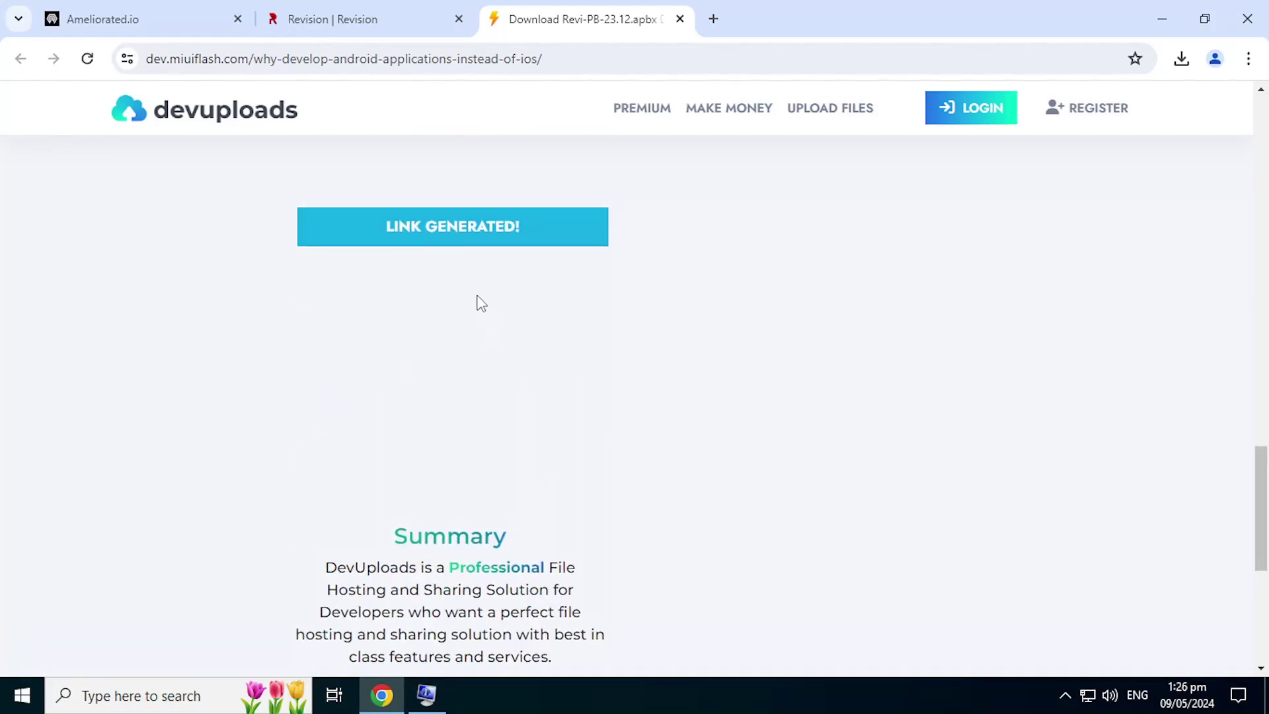
scroll(462, 355, "up", 1)
scroll(462, 354, "down", 4)
scroll(462, 354, "up", 4)
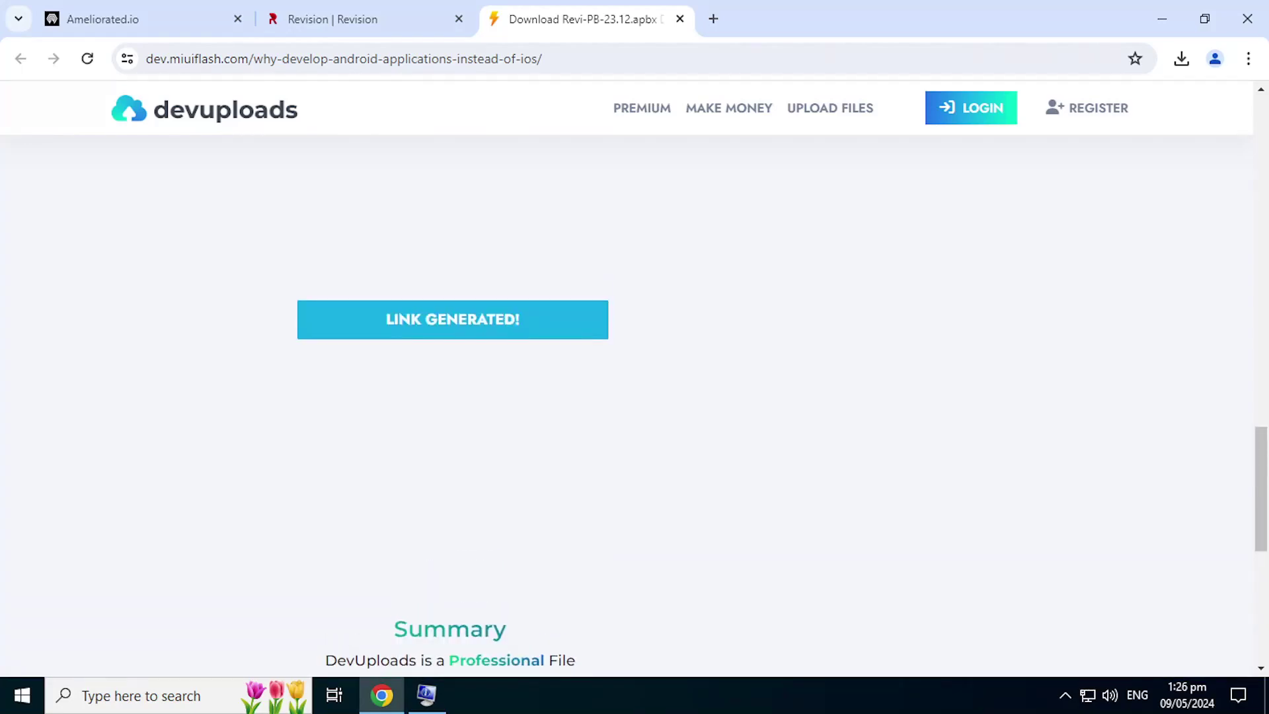
left_click(468, 336)
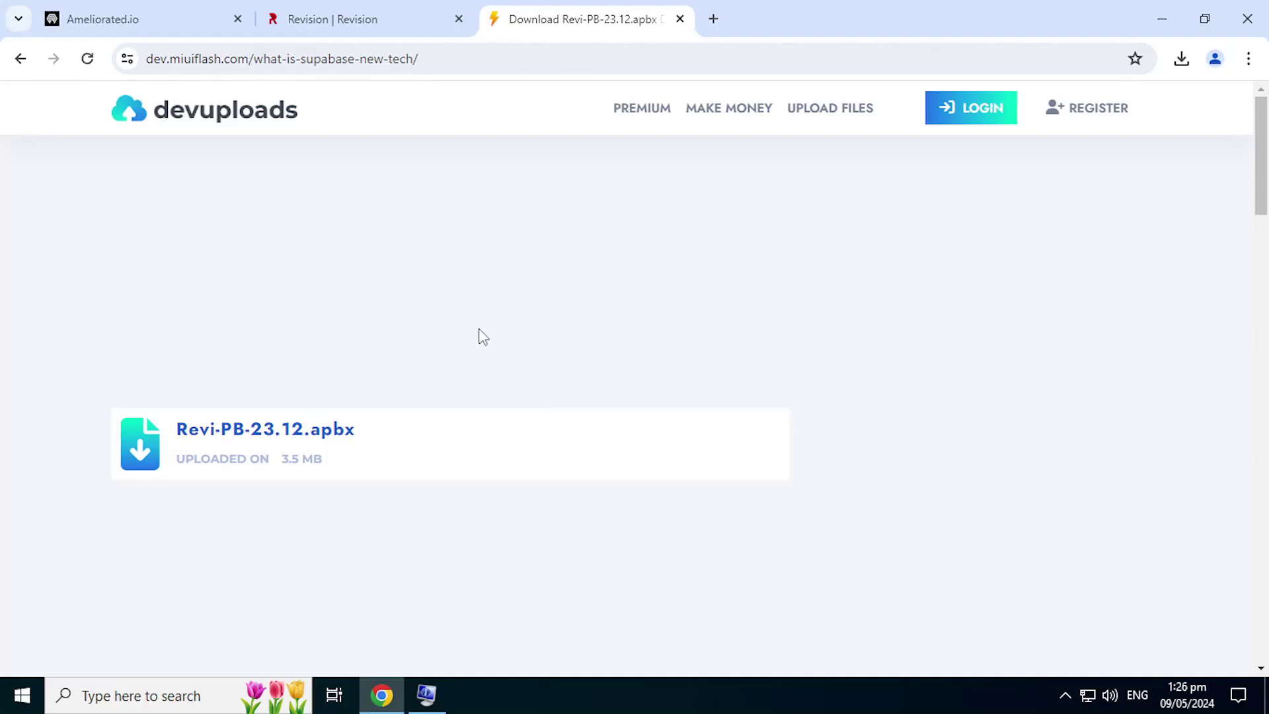
Download Revi-PB-23.12.apbx from the generated link and check it in the recent download history
scroll(479, 333, "down", 8)
scroll(481, 336, "down", 8)
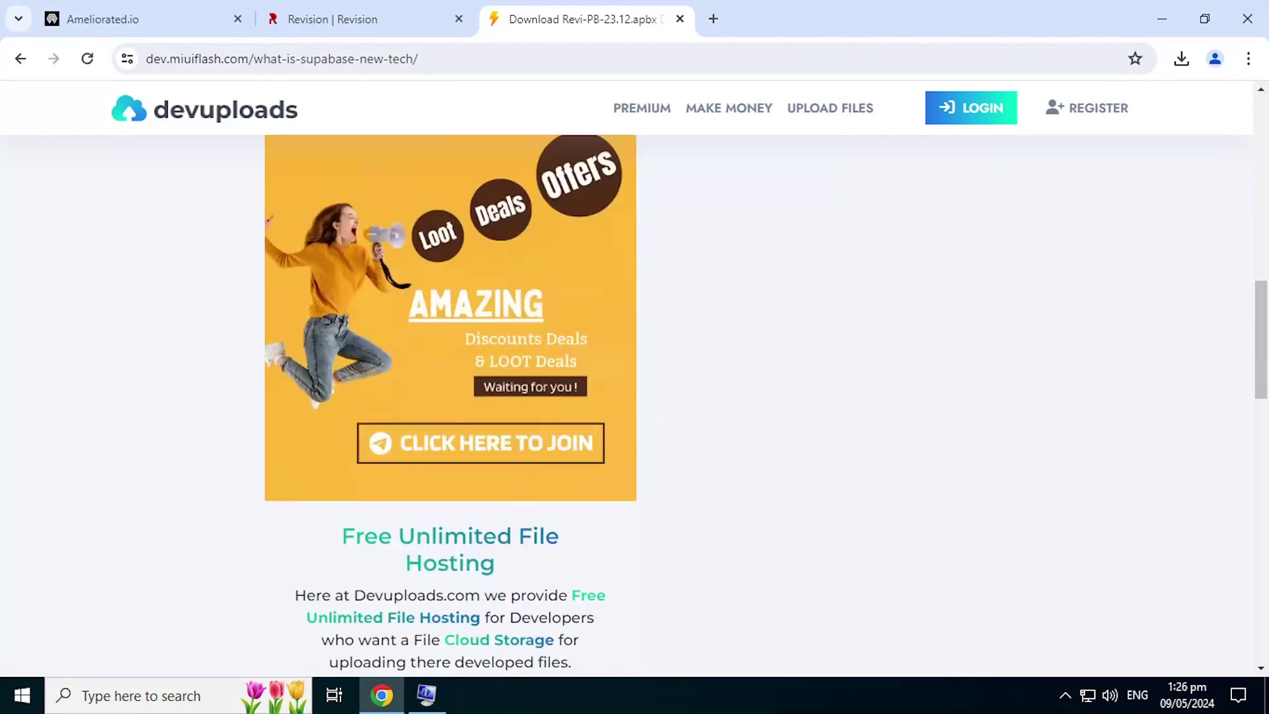
scroll(480, 333, "down", 6)
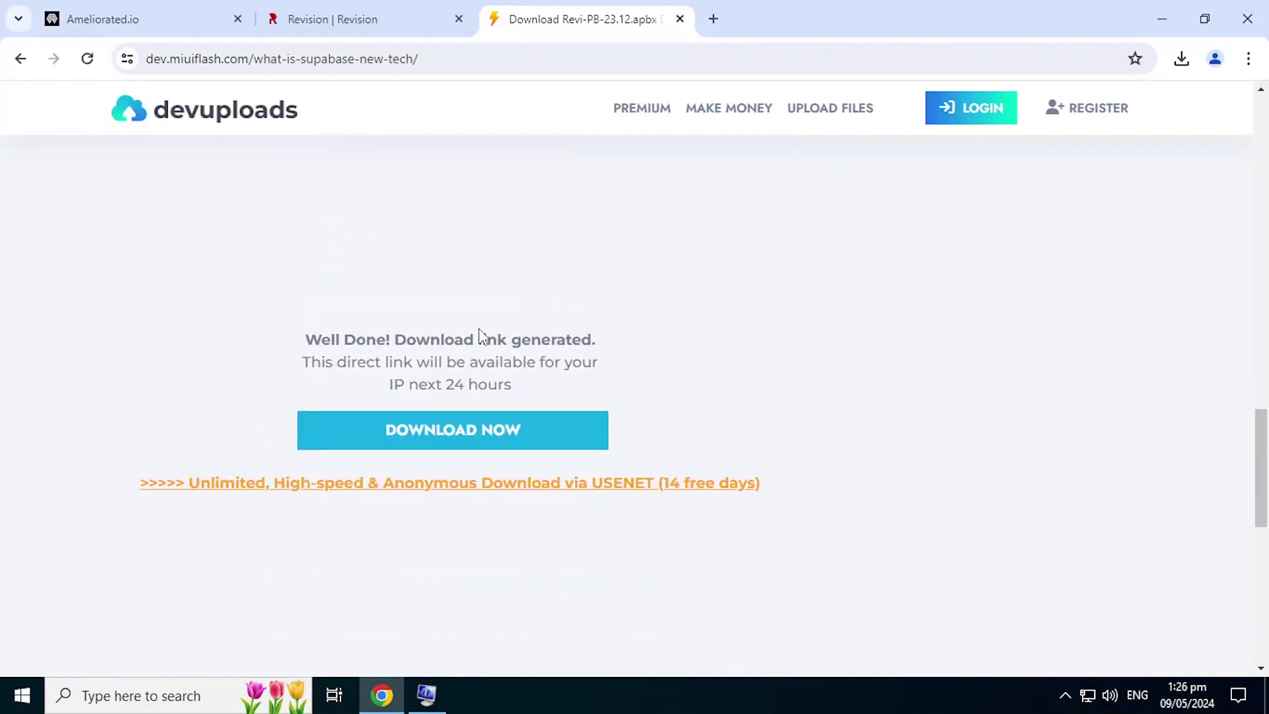
left_click(467, 440)
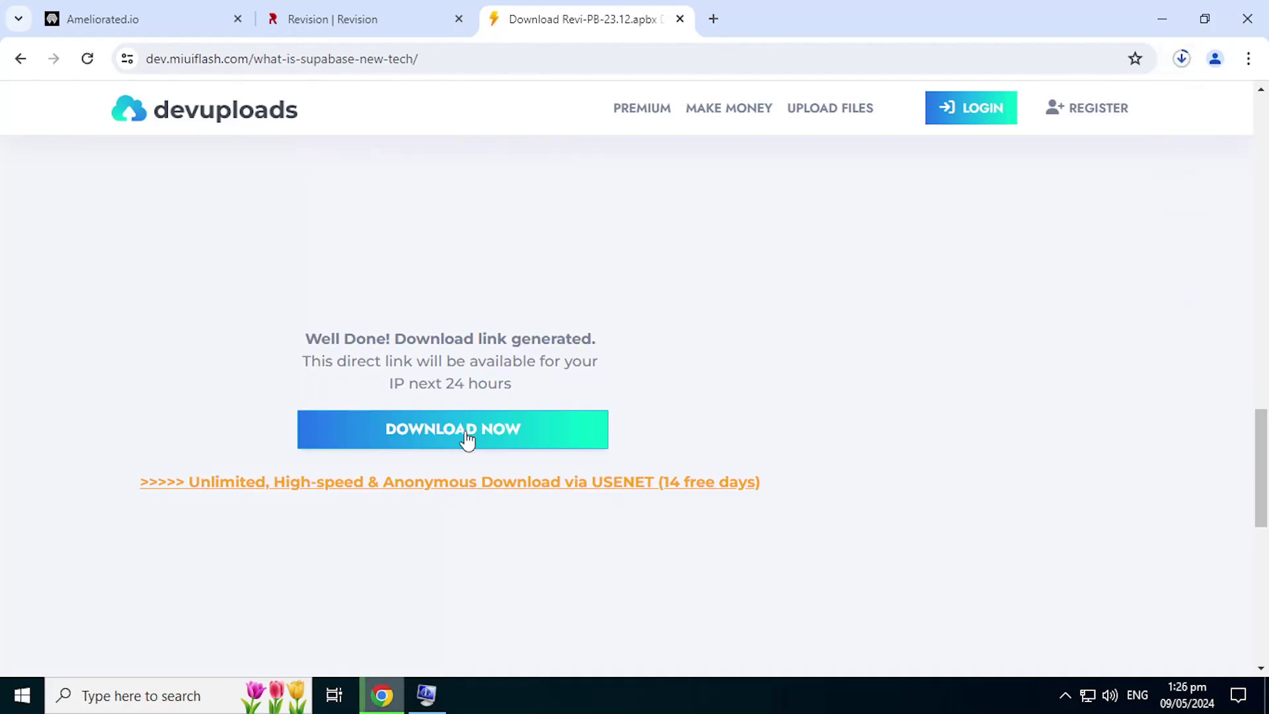
left_click(1182, 60)
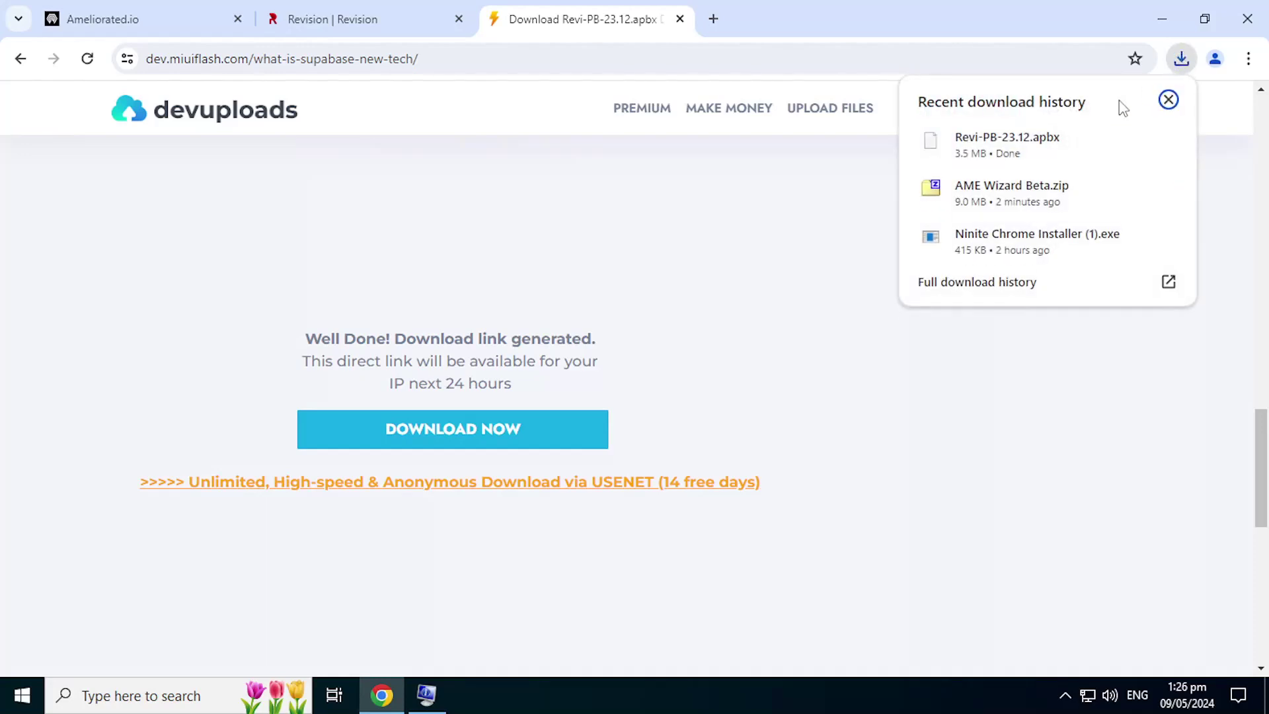
mouse_move(1024, 156)
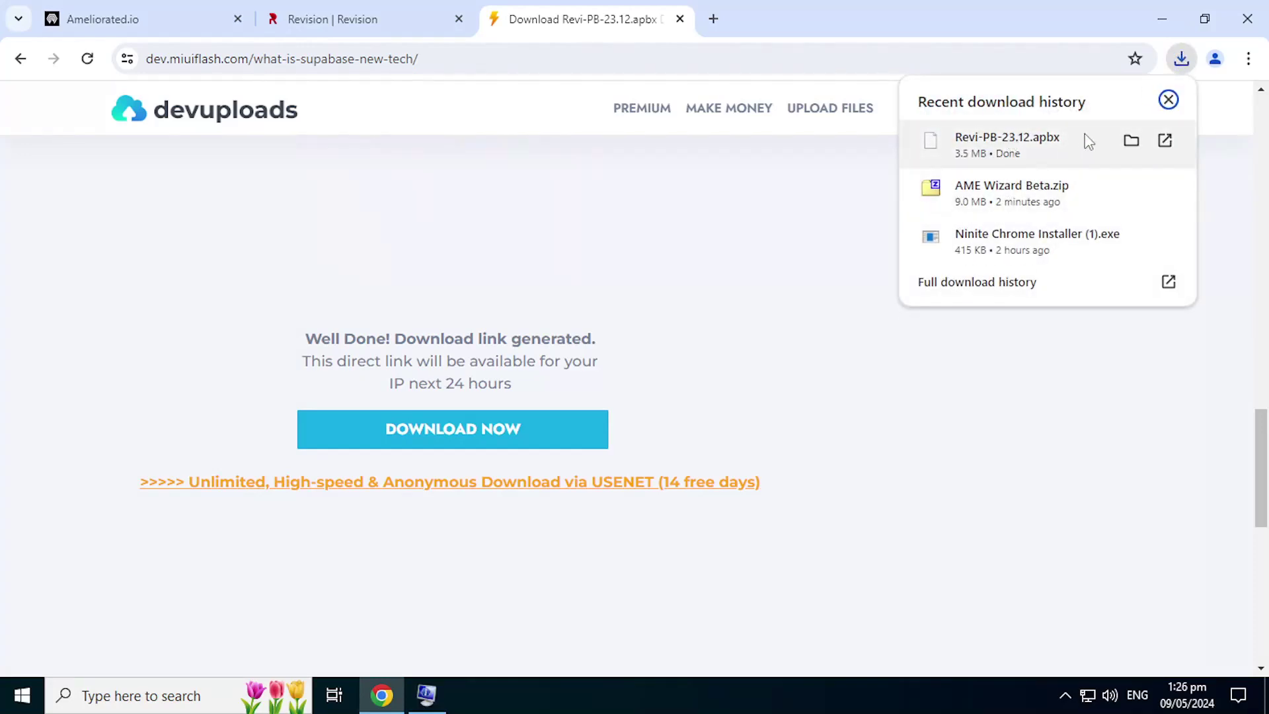
Close the file host and Revision pages, the browser, and the System Information window
left_click(681, 19)
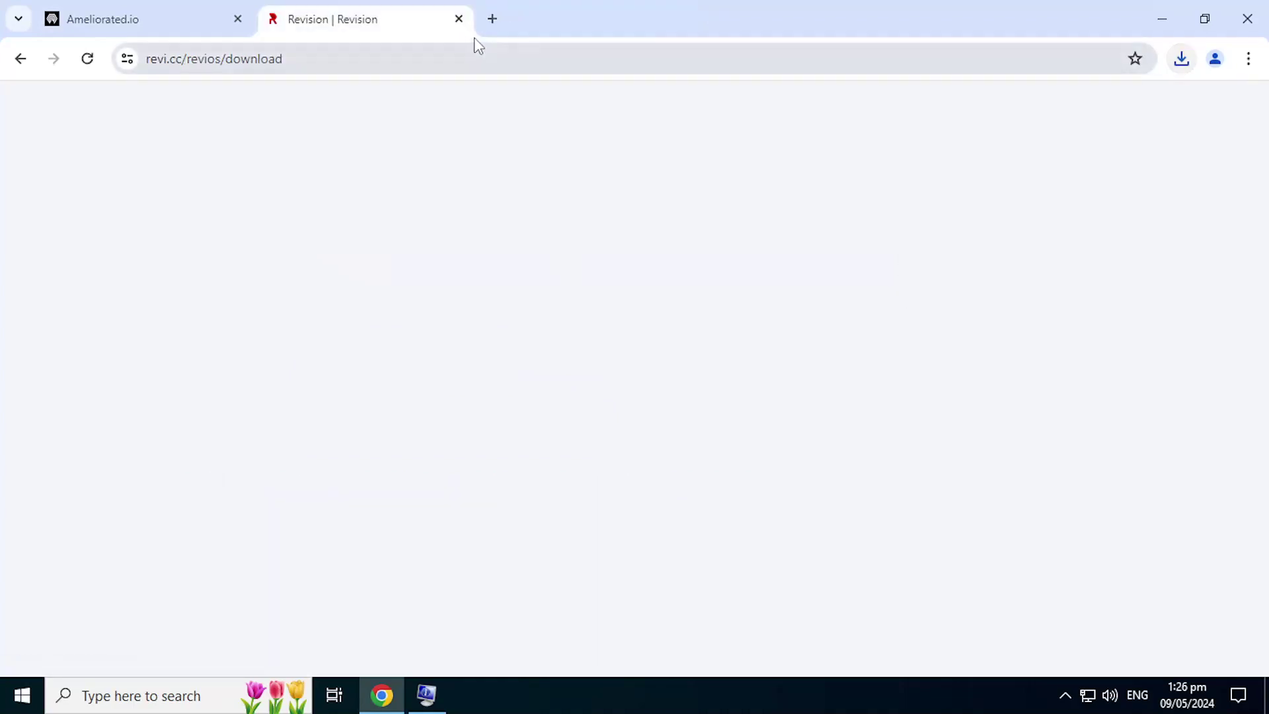
left_click(458, 19)
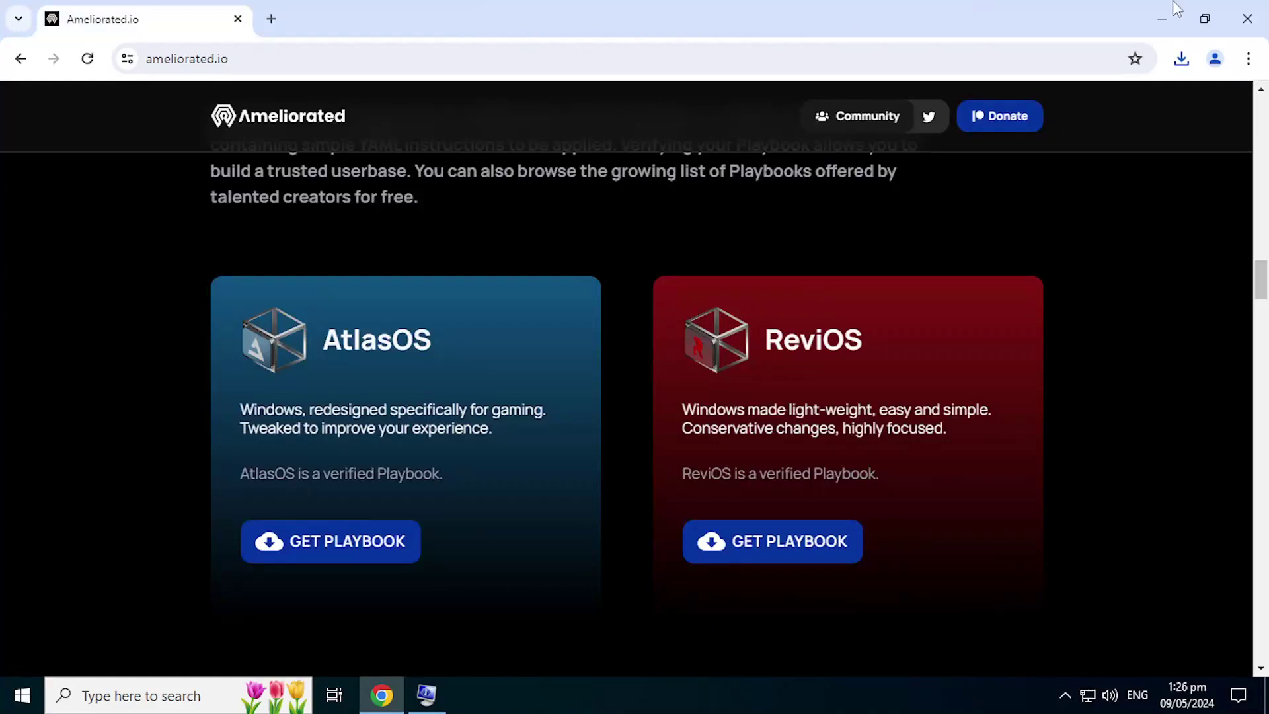
left_click(1257, 23)
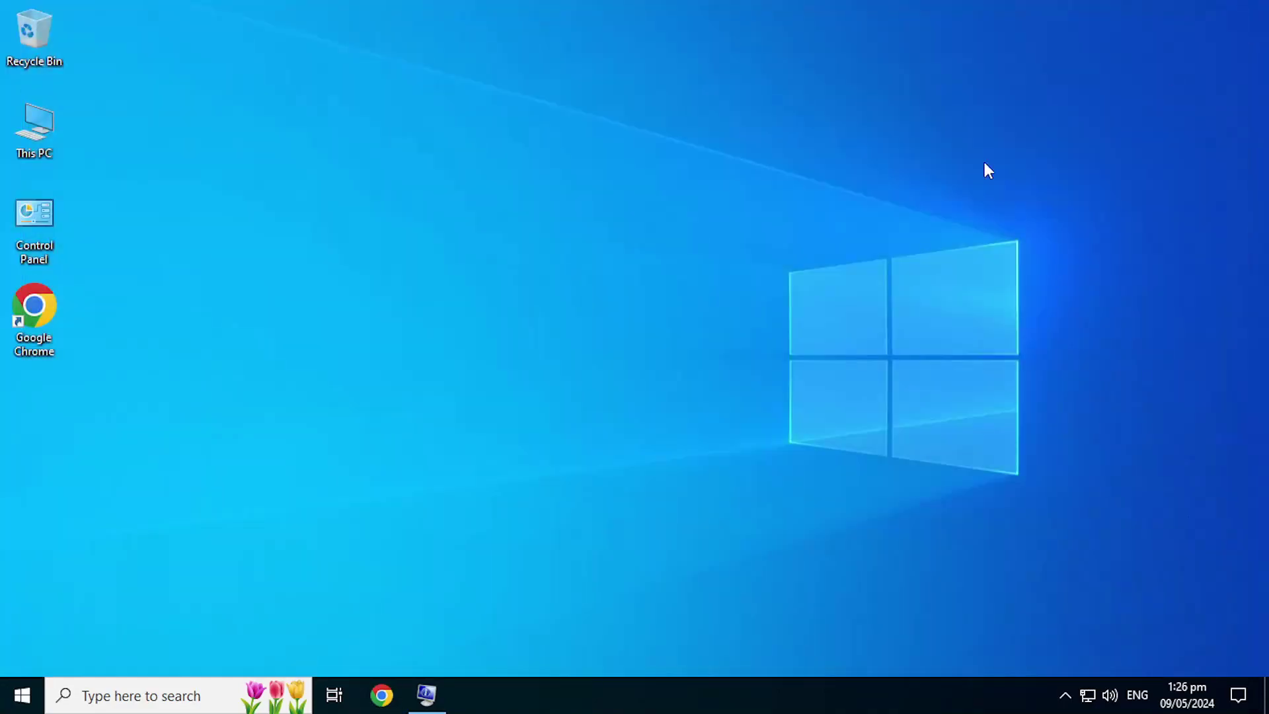
left_click(426, 693)
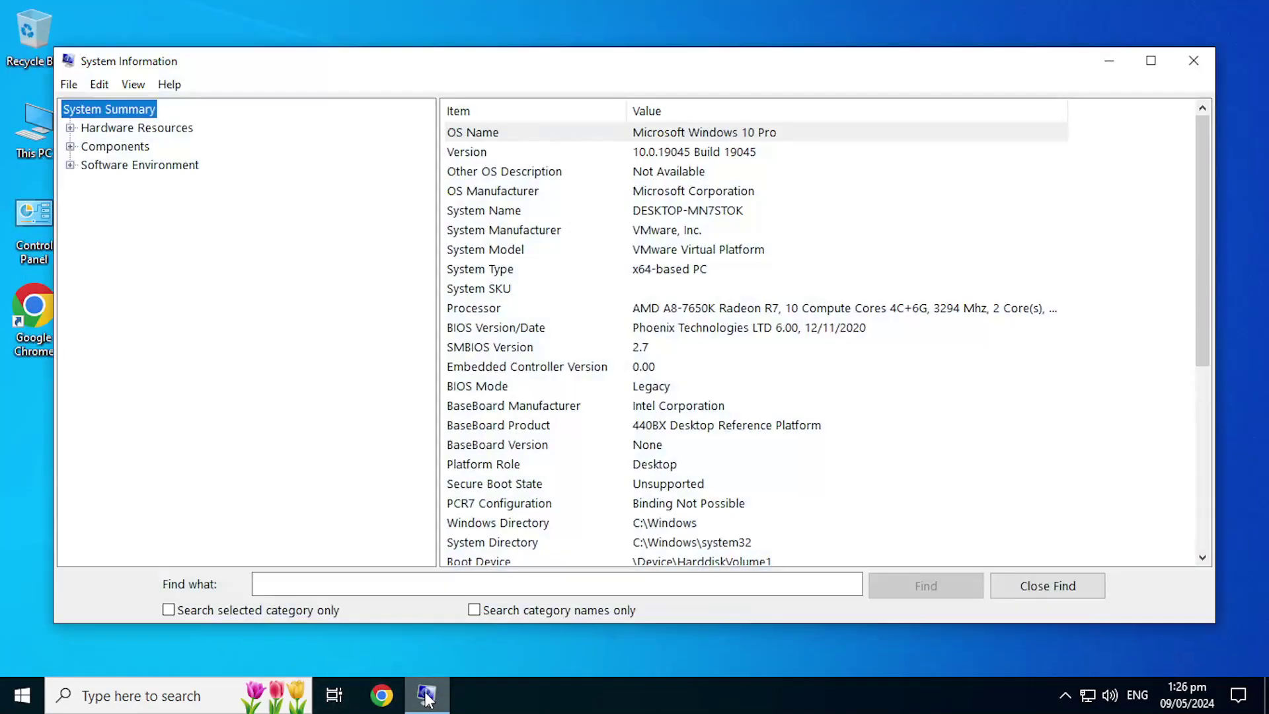
left_click(1199, 63)
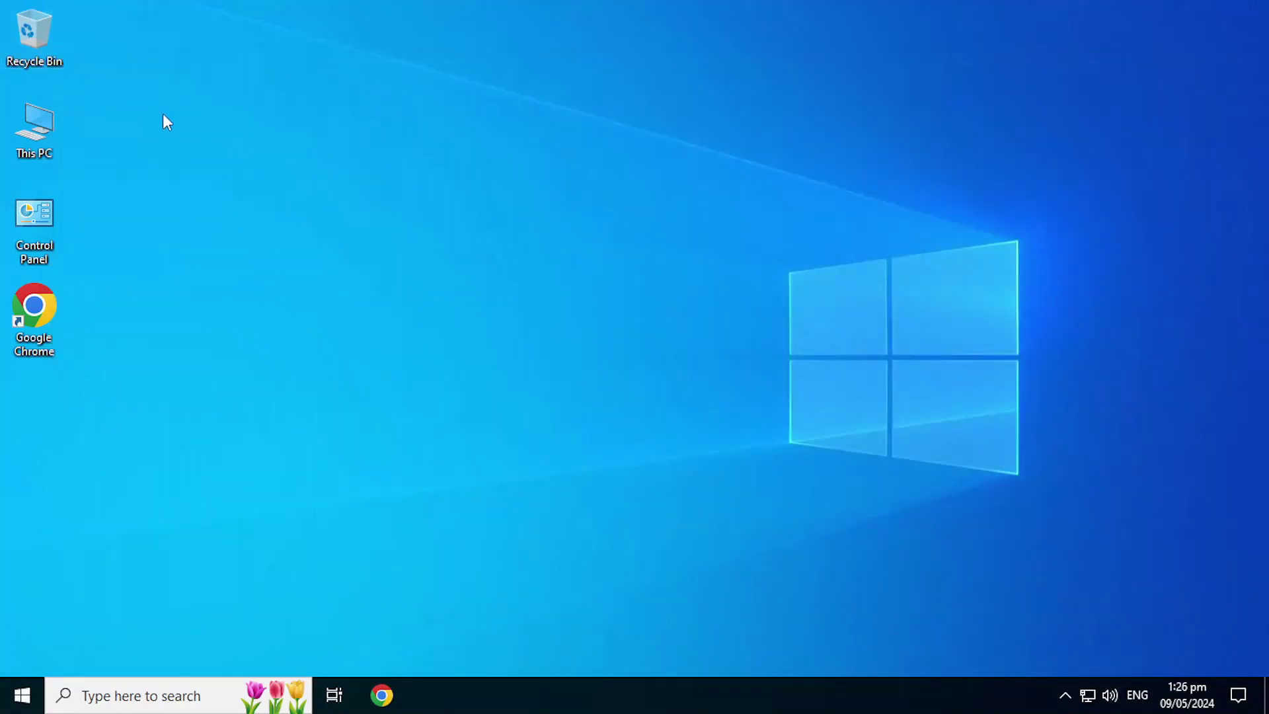
Open the Downloads folder and extract the AME Wizard Beta archive directly into it with 7-Zip
double_click(36, 140)
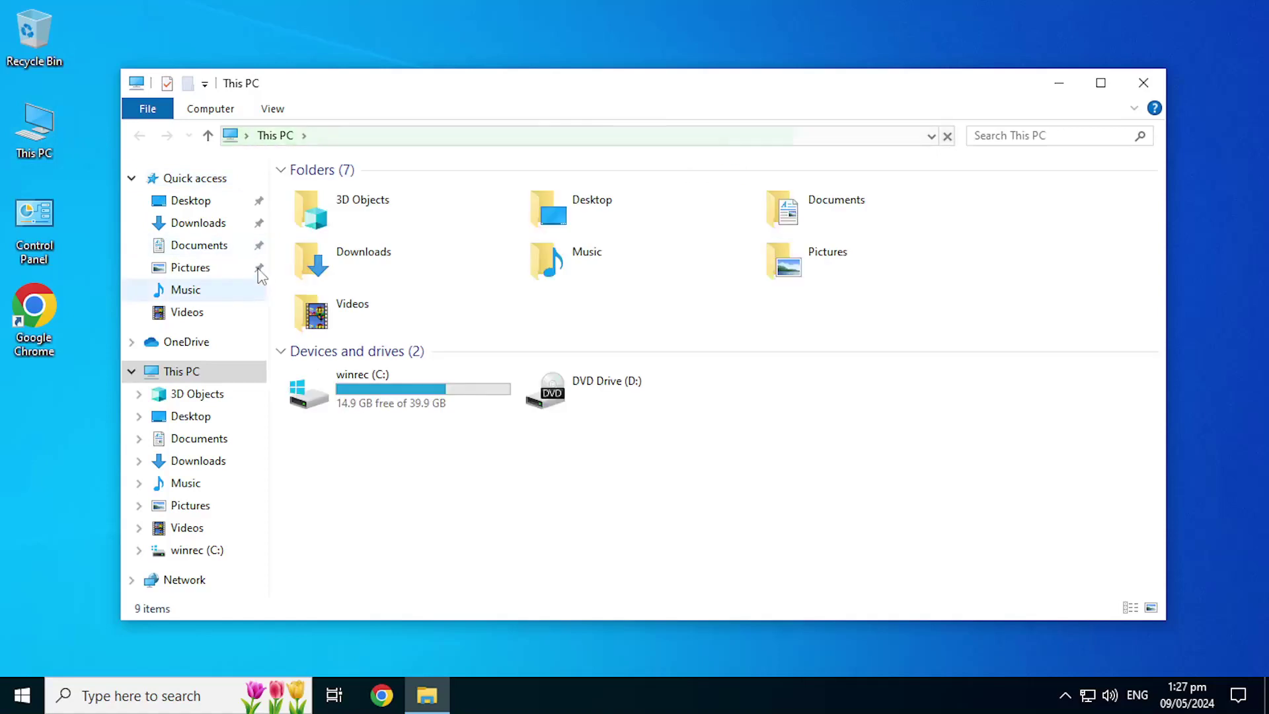
left_click(198, 223)
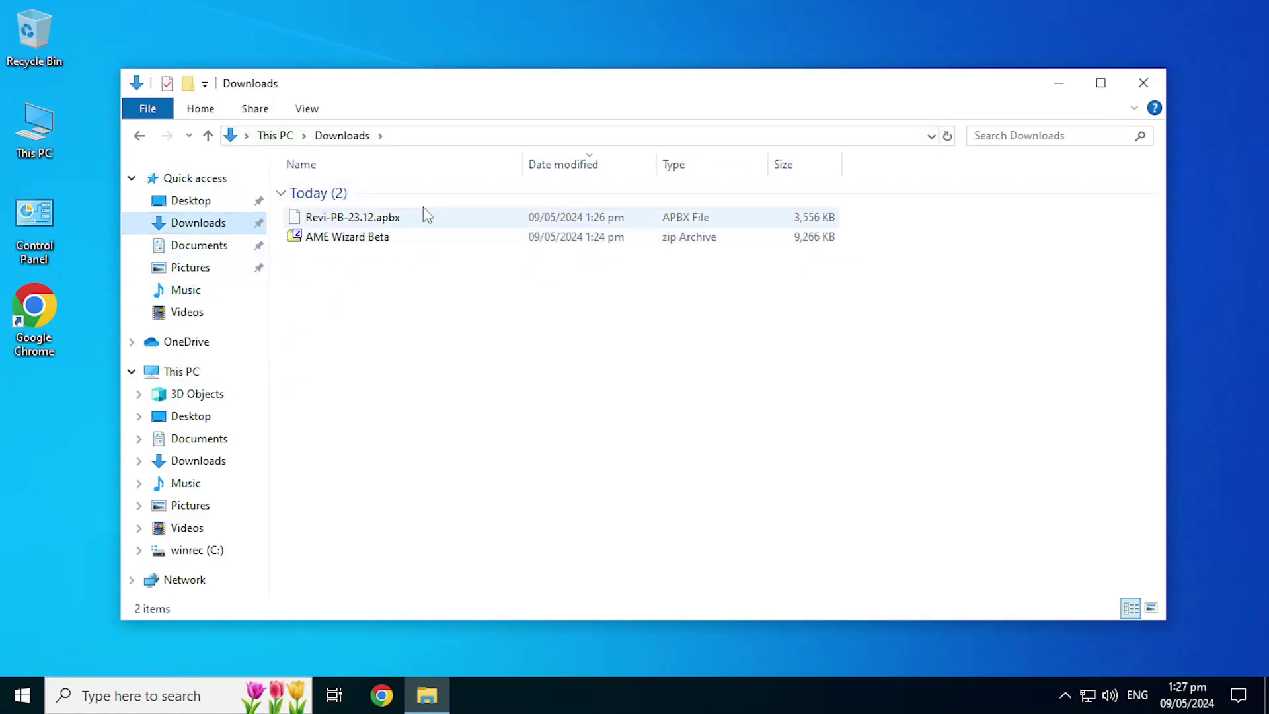
left_click(357, 242)
double_click(356, 239)
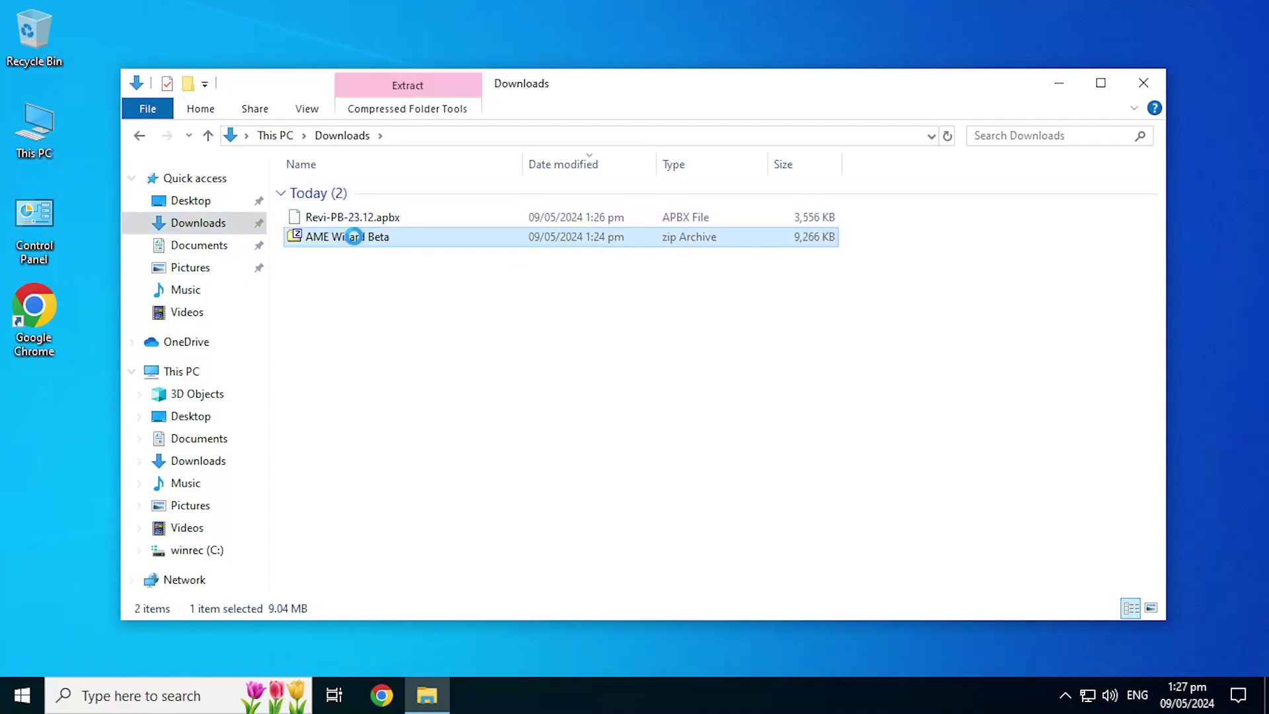
right_click(355, 238)
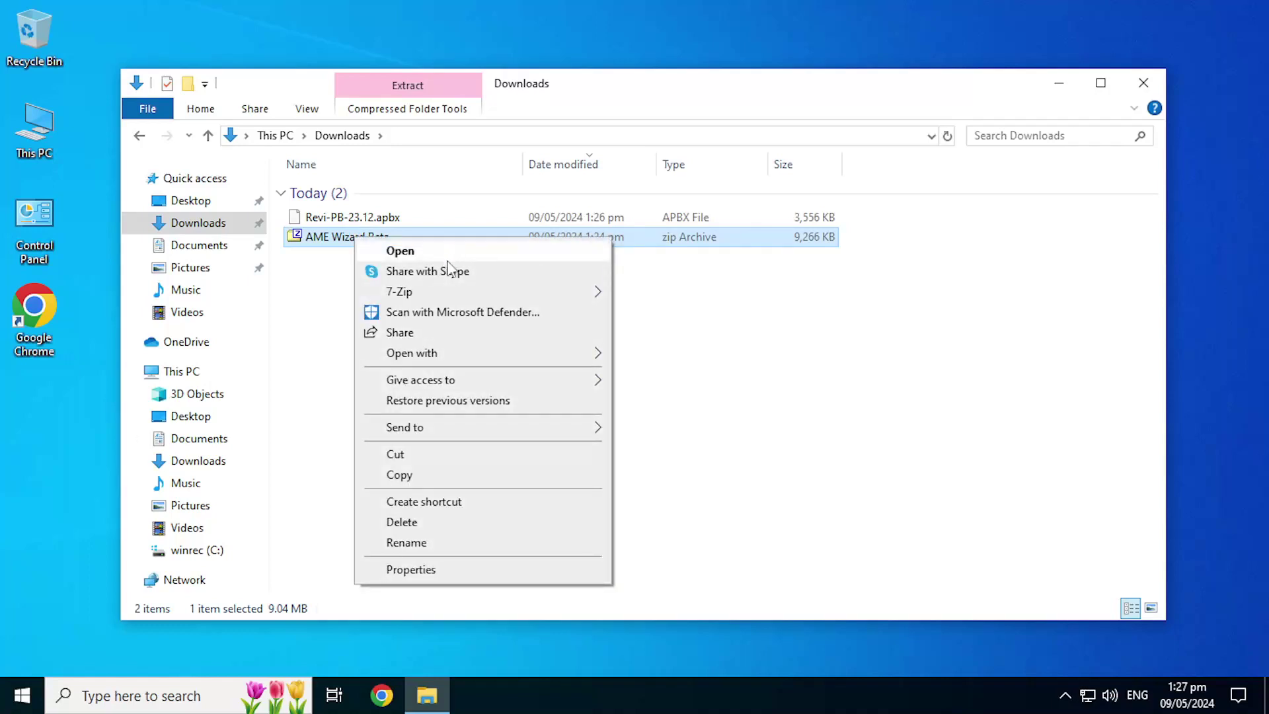
mouse_move(443, 296)
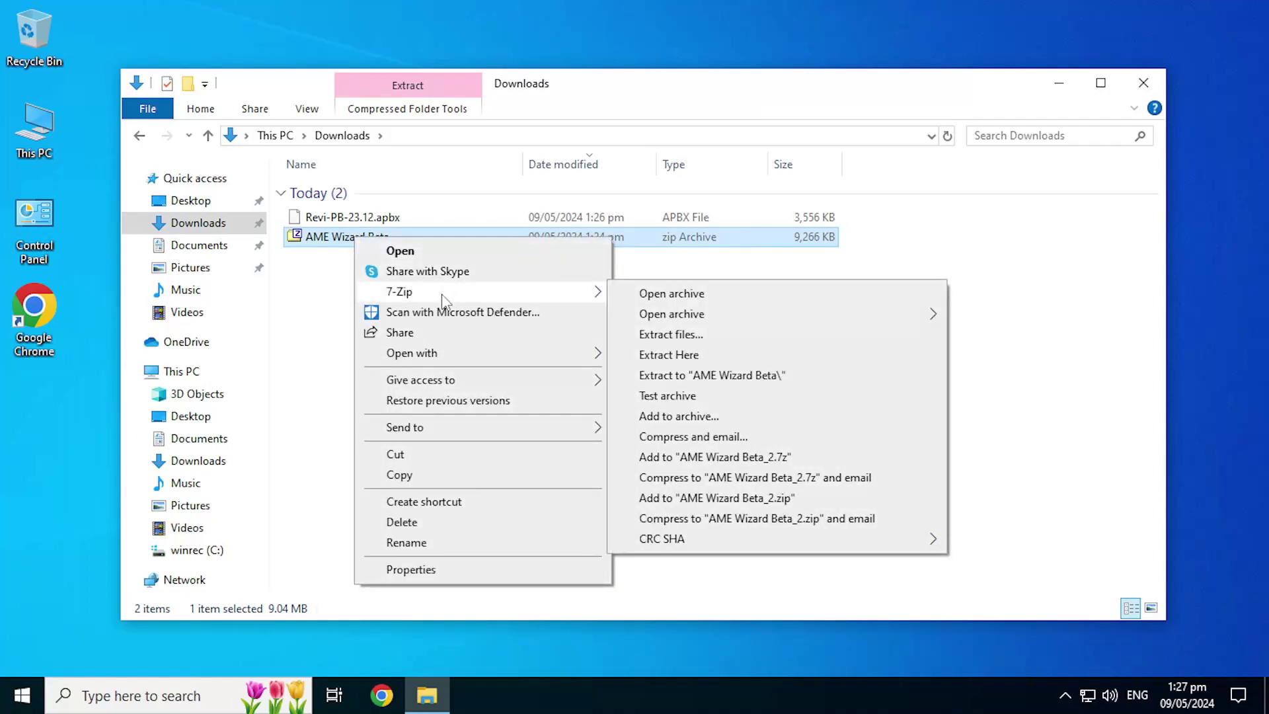
left_click(661, 355)
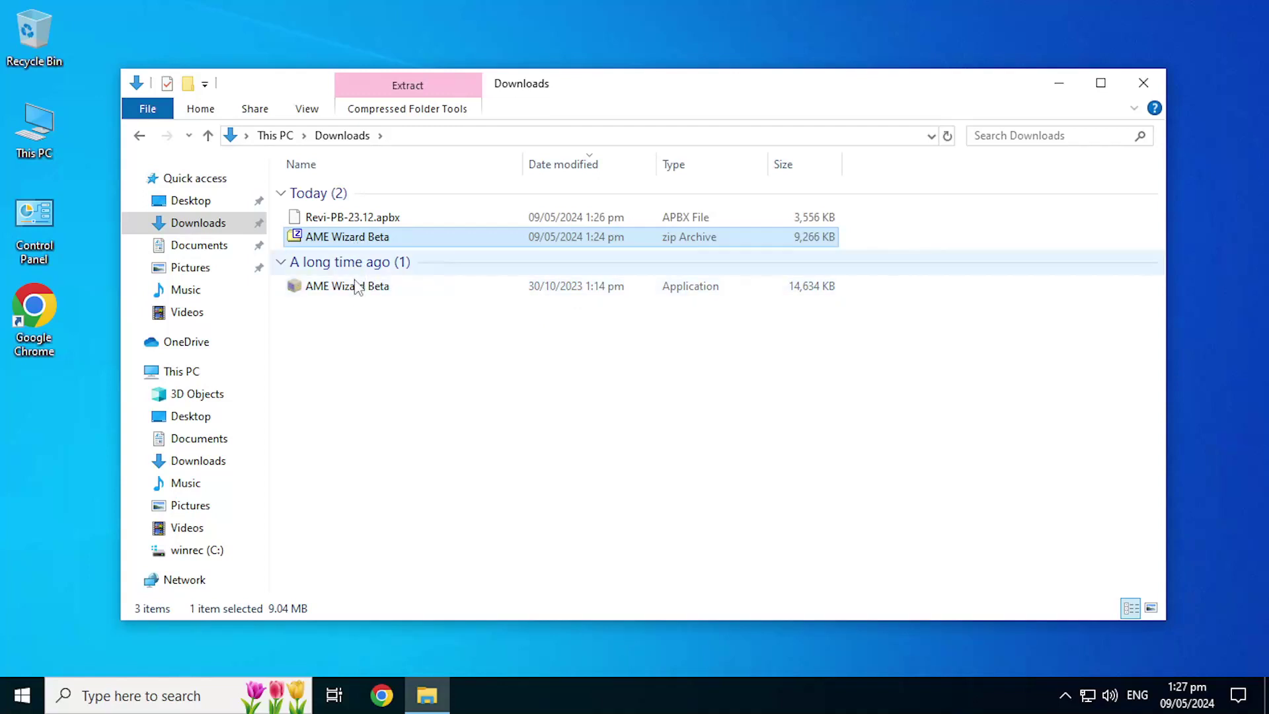
Run the extracted AME Wizard Beta application as administrator and allow it to make changes
left_click(357, 298)
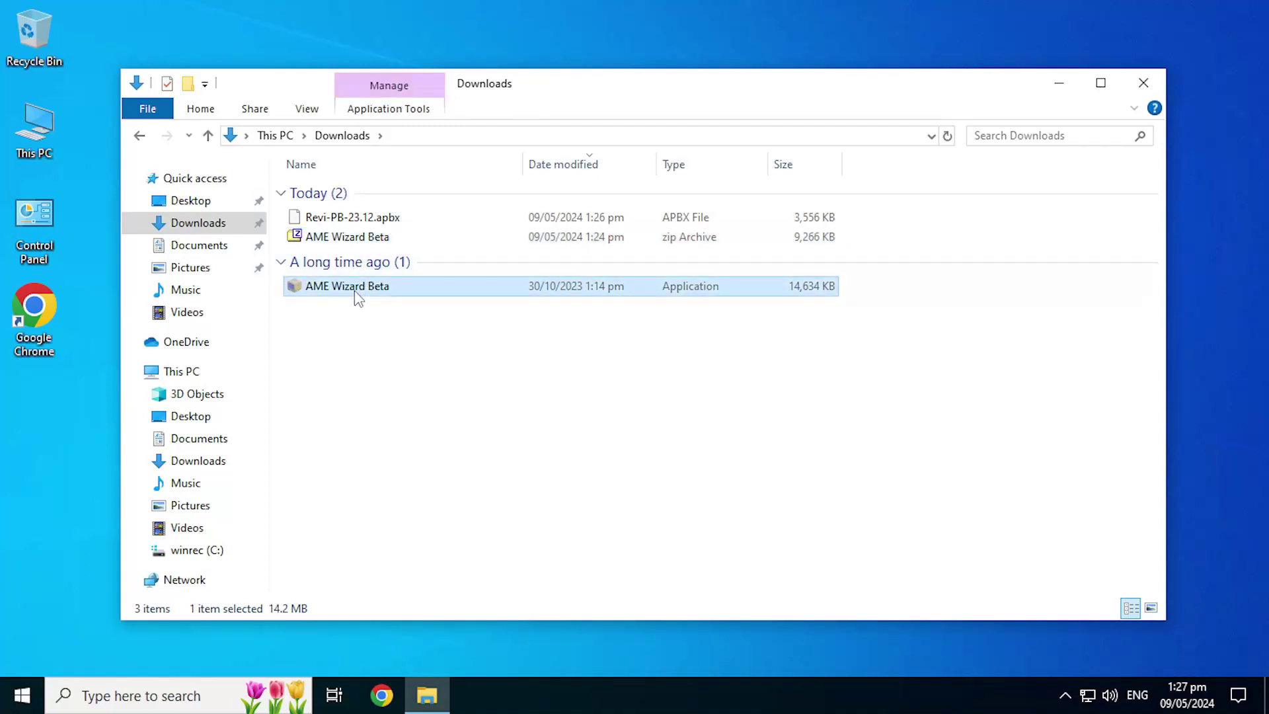
right_click(357, 299)
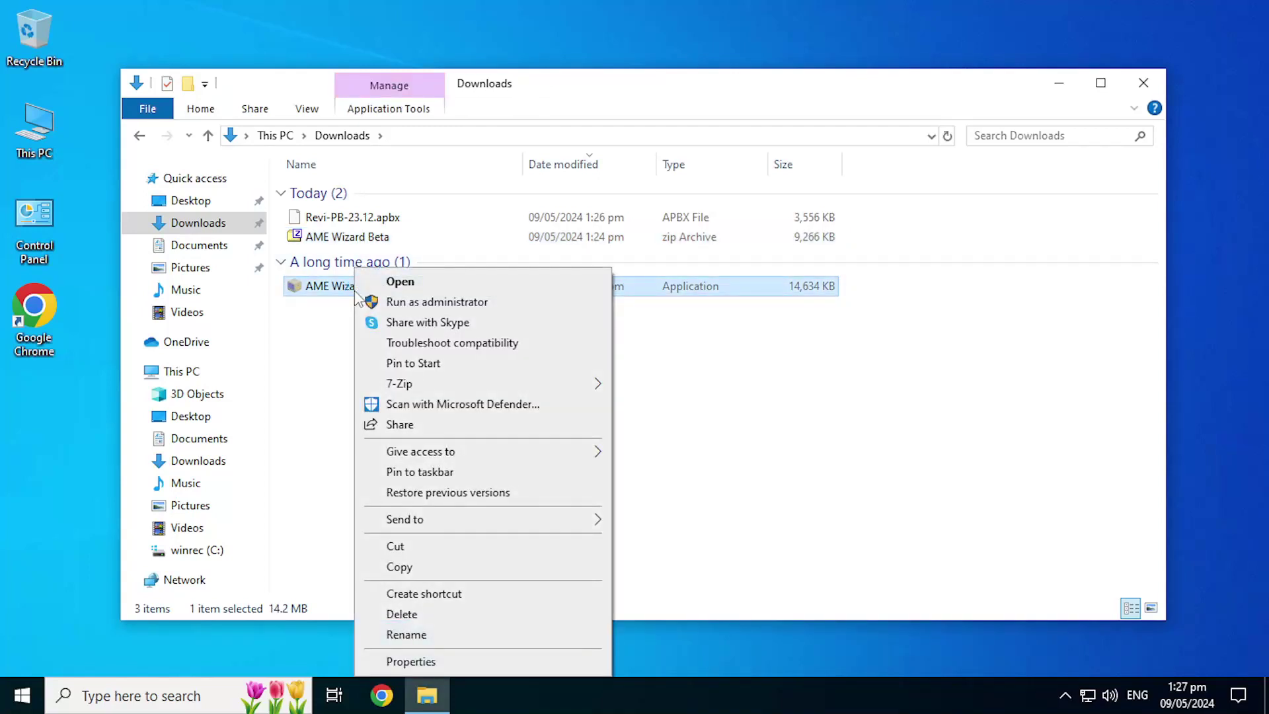
left_click(400, 304)
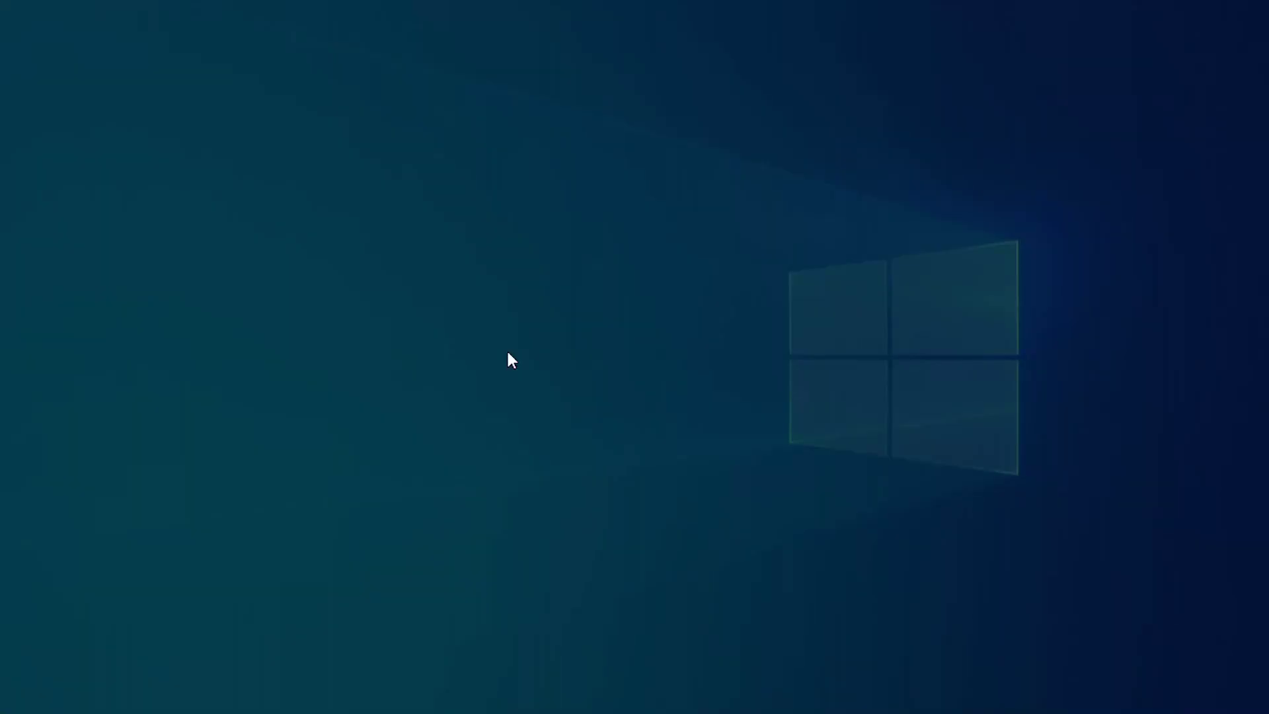
left_click(551, 486)
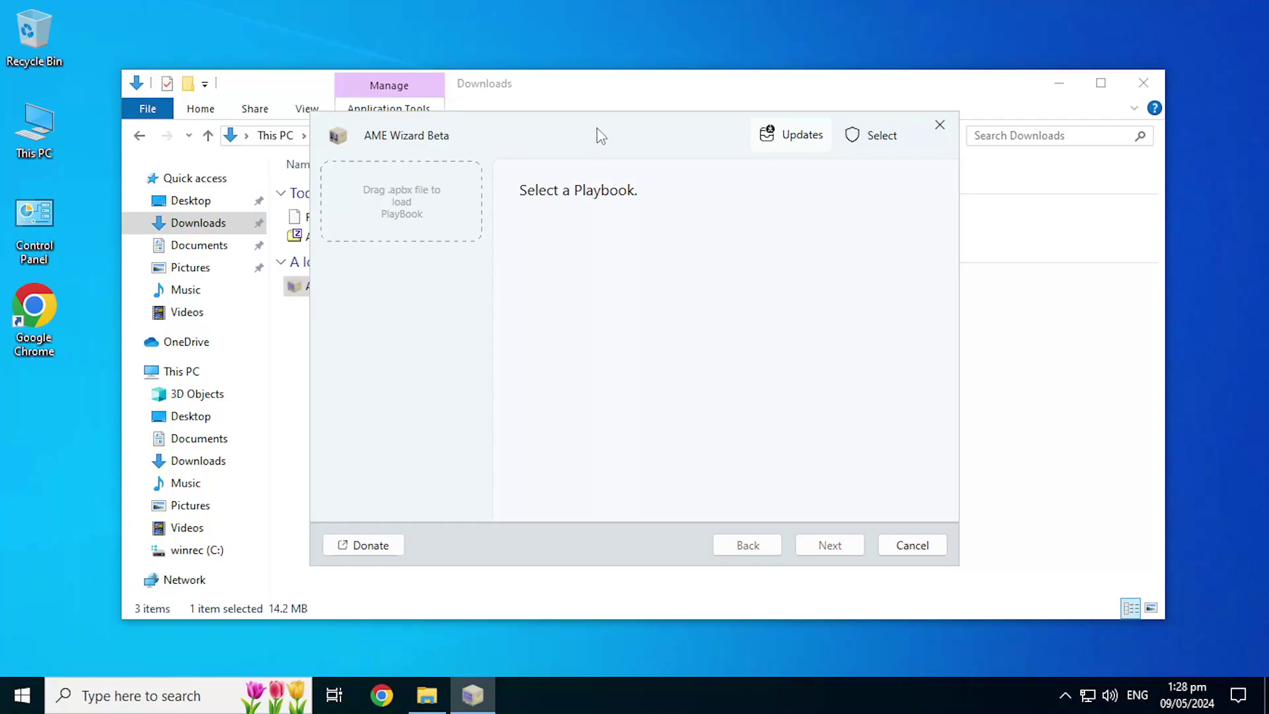
Load the Playbook file Revi-PB-23.12.apbx from the Downloads folder into AME Wizard
left_click_drag(600, 135, 777, 97)
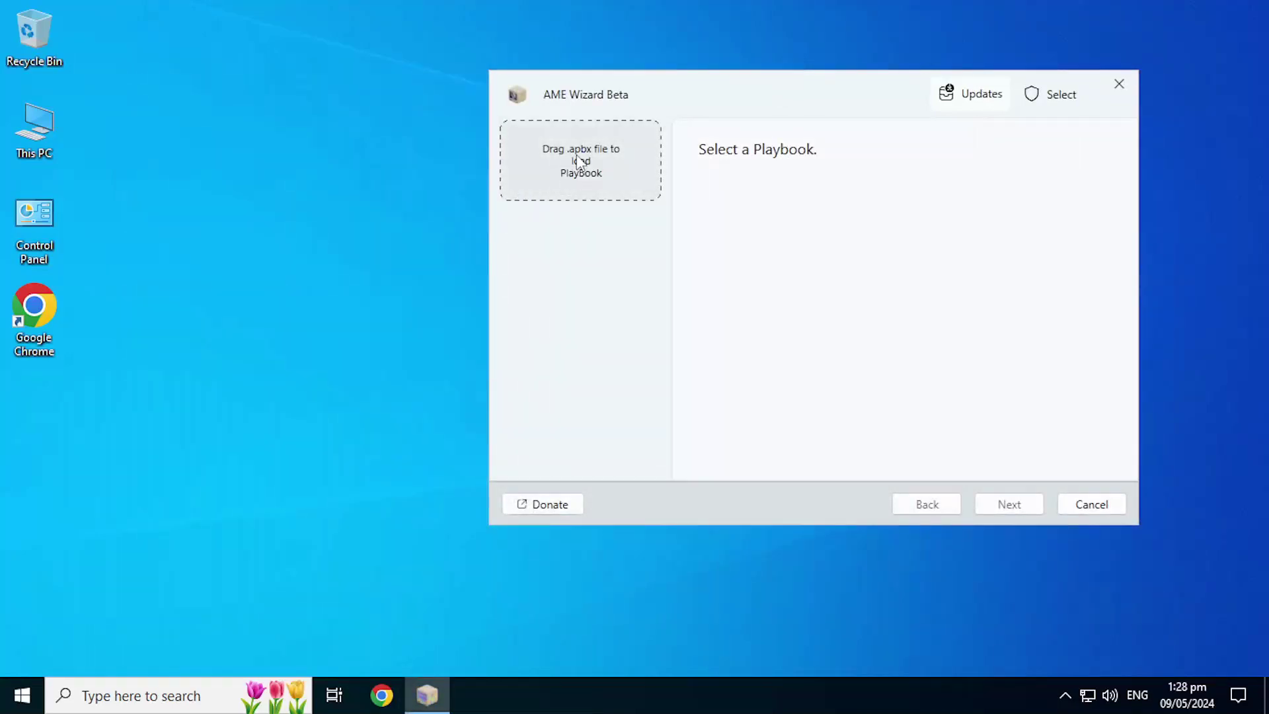
left_click(579, 161)
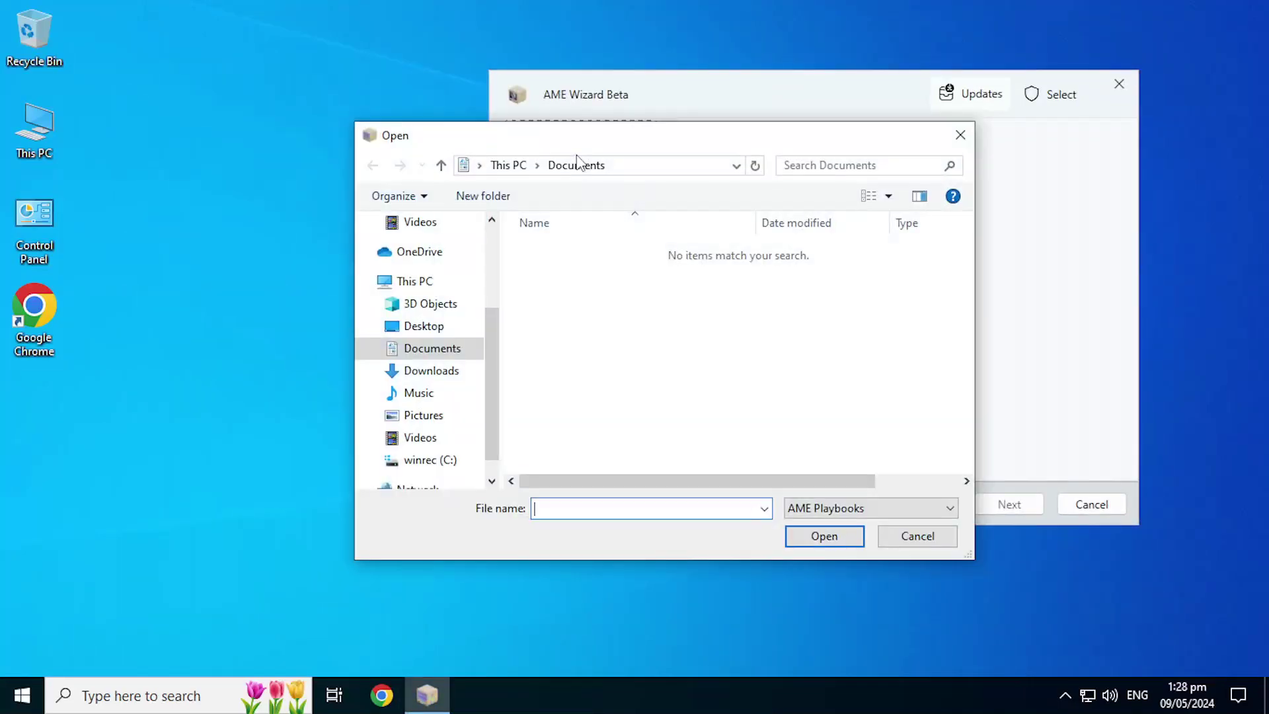
left_click(431, 371)
left_click(598, 279)
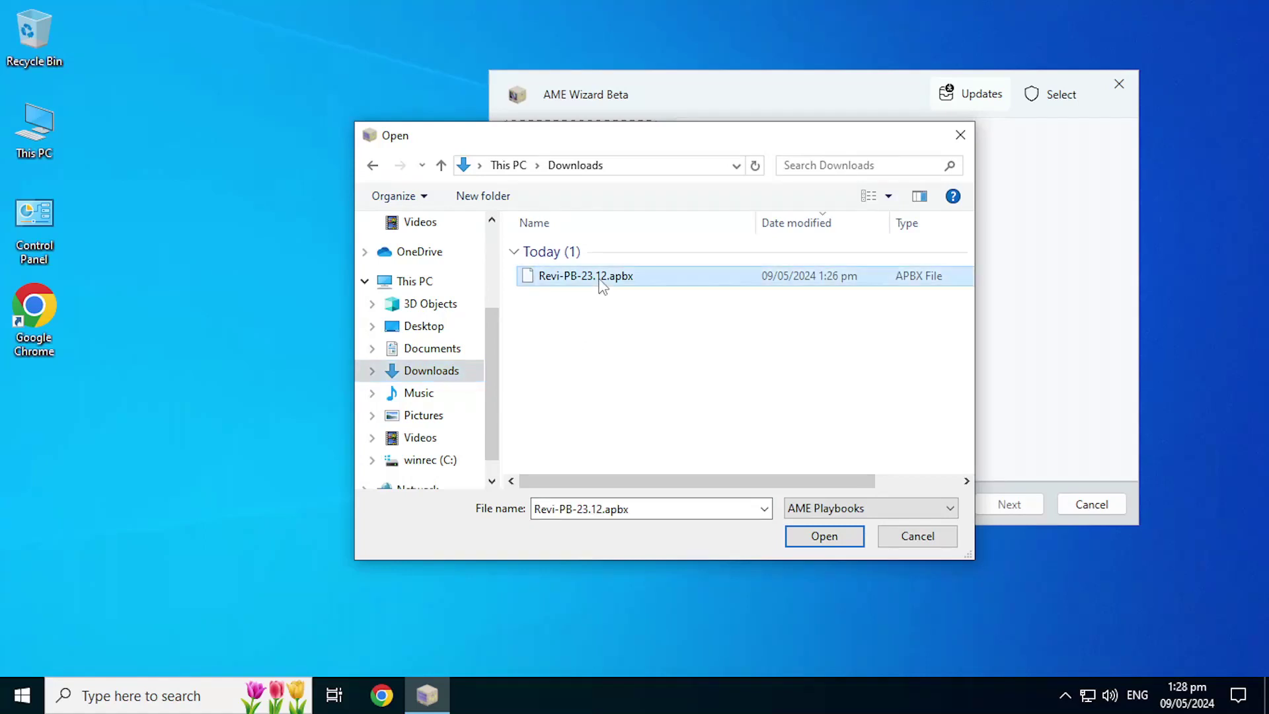
left_click(834, 538)
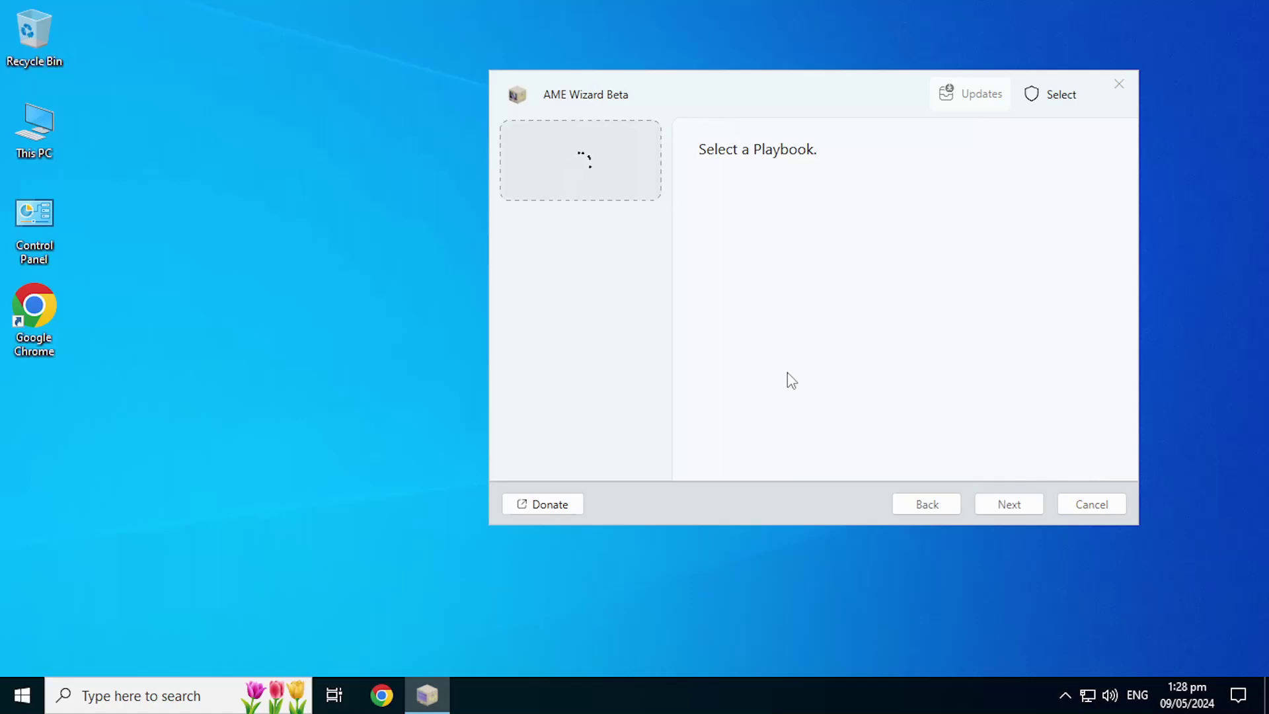
Reposition the AME Wizard window and start the ReviOS Playbook's Disable Security action
left_click_drag(817, 107, 663, 127)
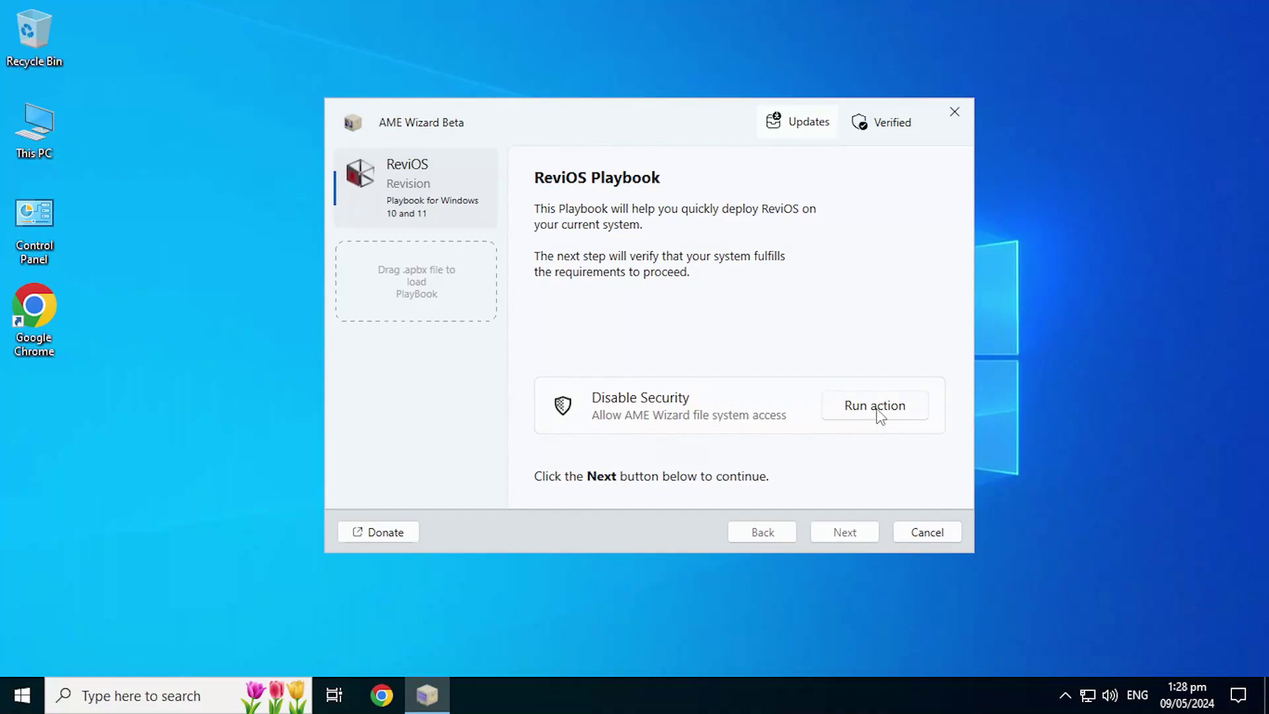
left_click_drag(723, 124, 682, 125)
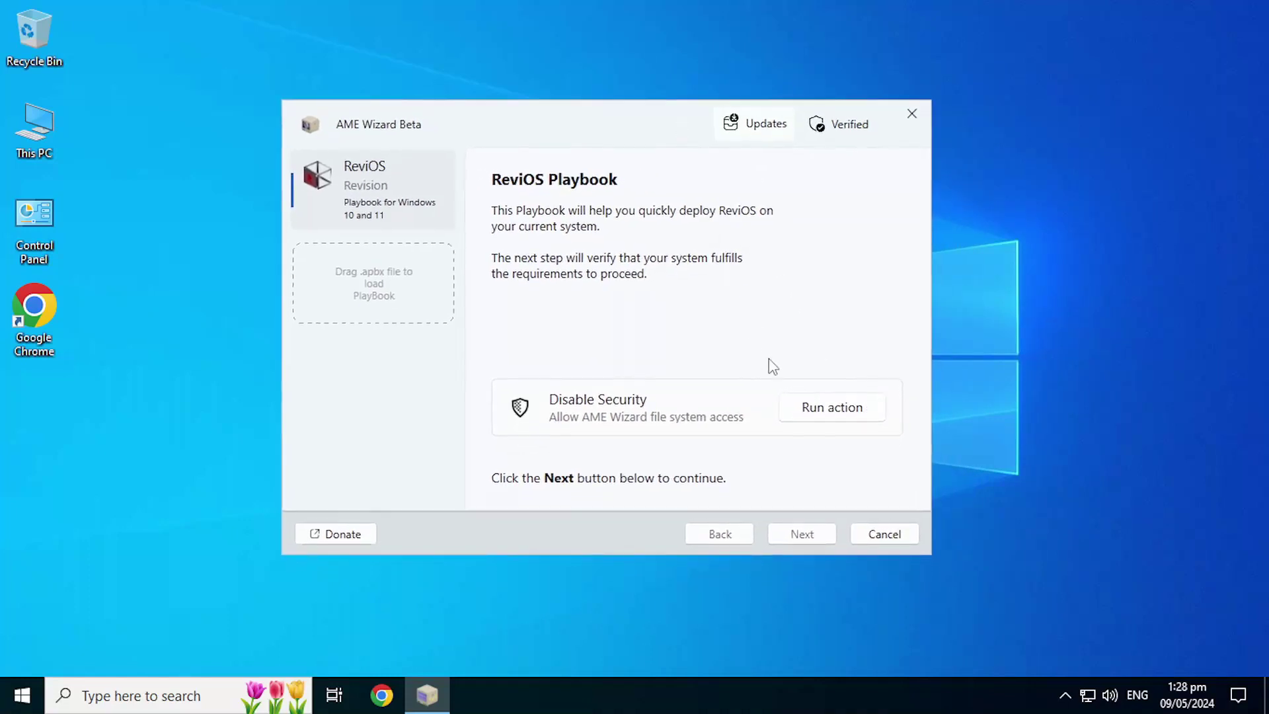
left_click(840, 414)
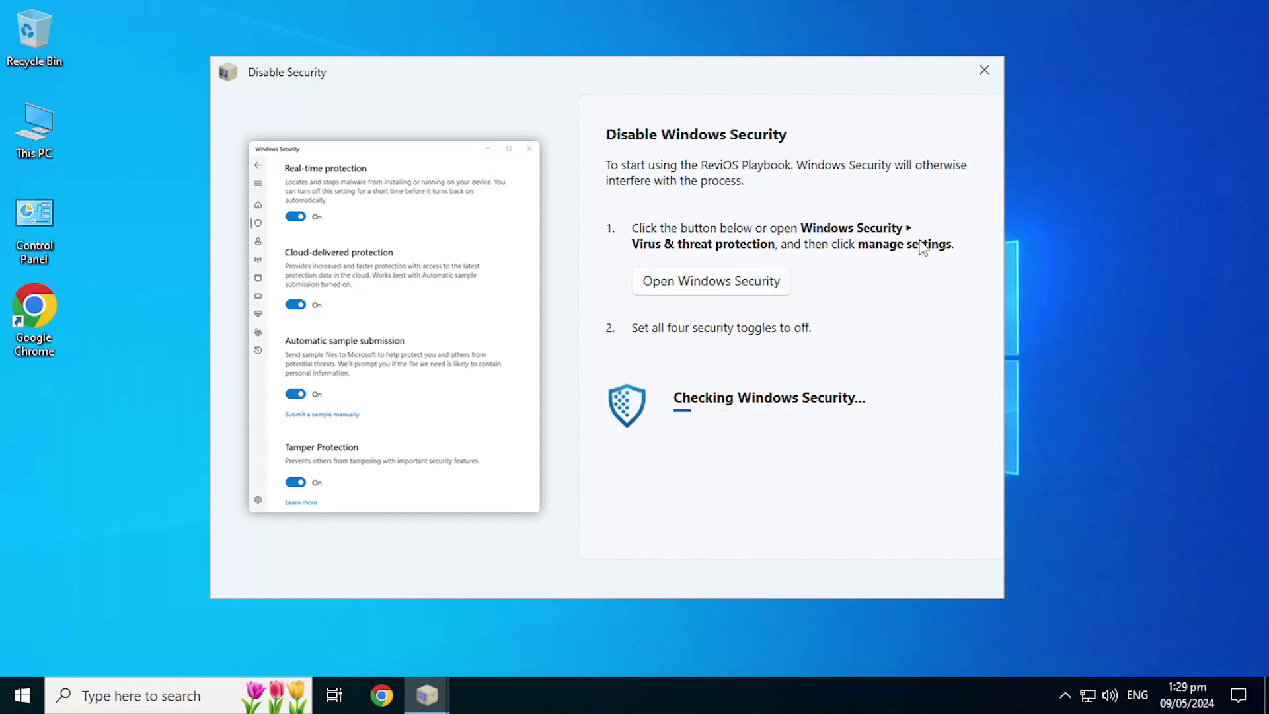
Open Windows Security from the Disable Security window and turn off Real-time protection and Cloud-delivered protection, allowing the changes and dismissing the warning
left_click(740, 285)
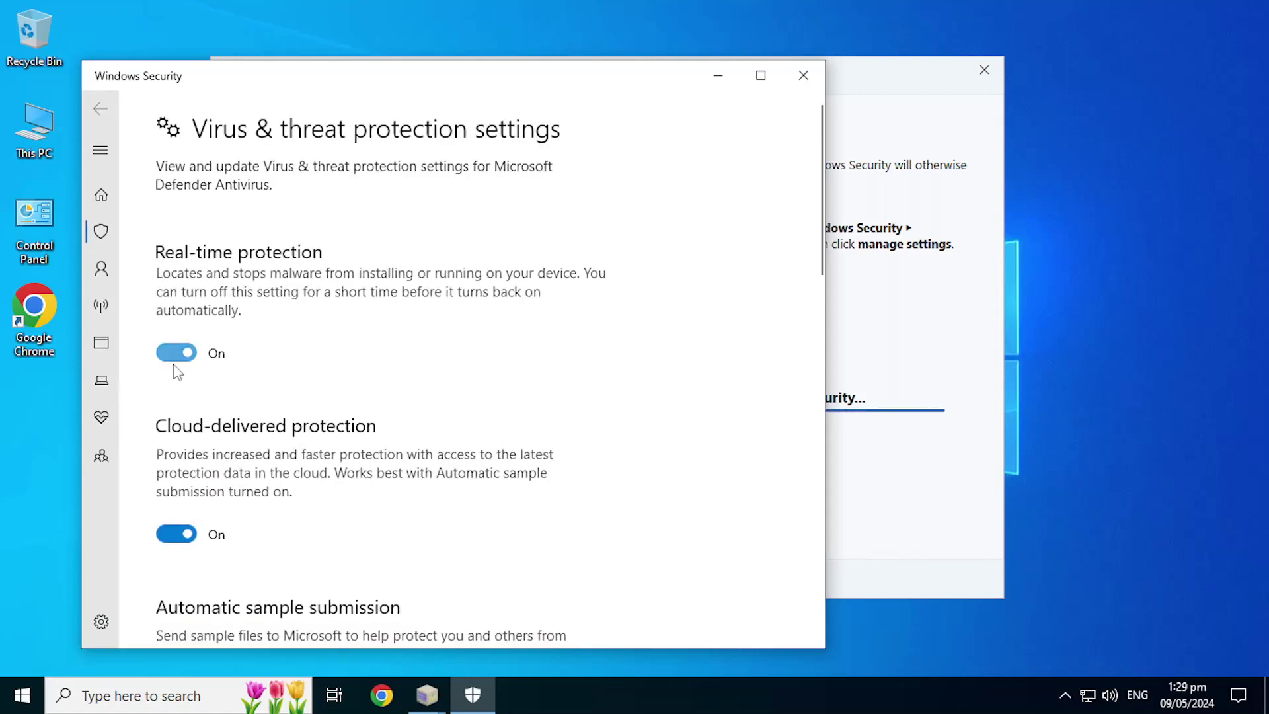
left_click(177, 352)
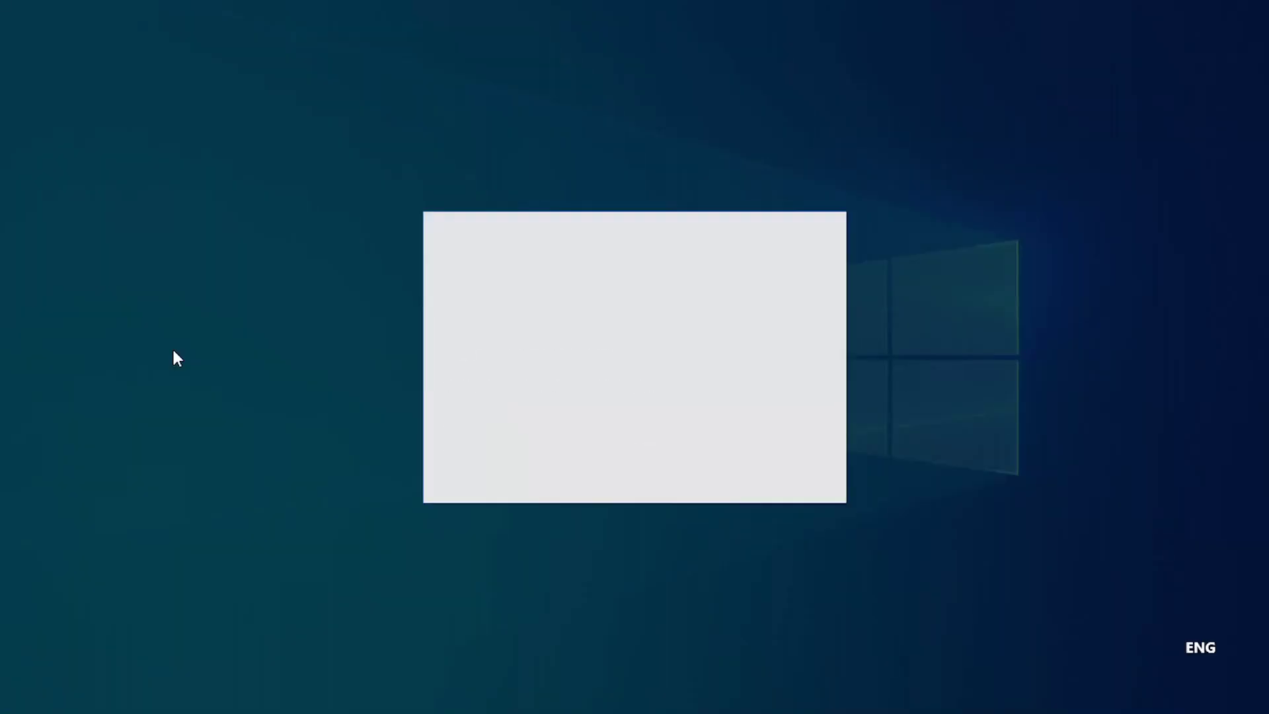
left_click(545, 469)
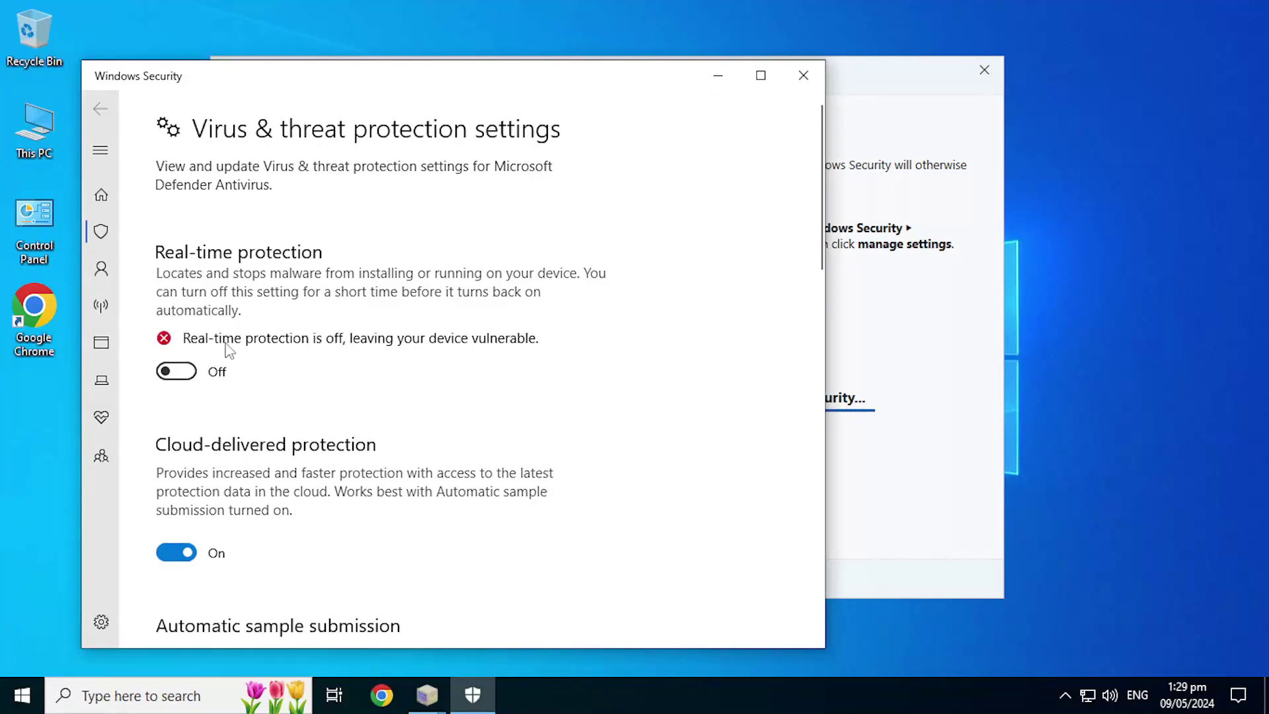
scroll(436, 422, "down", 2)
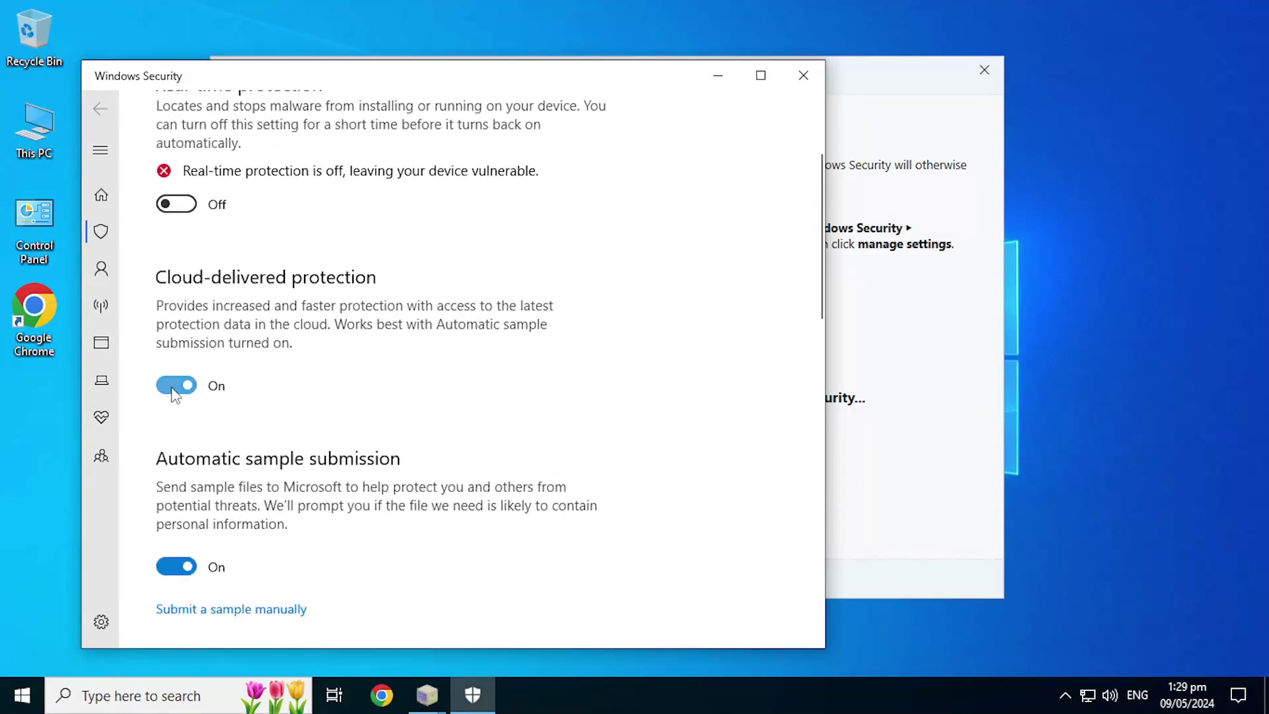
left_click(176, 386)
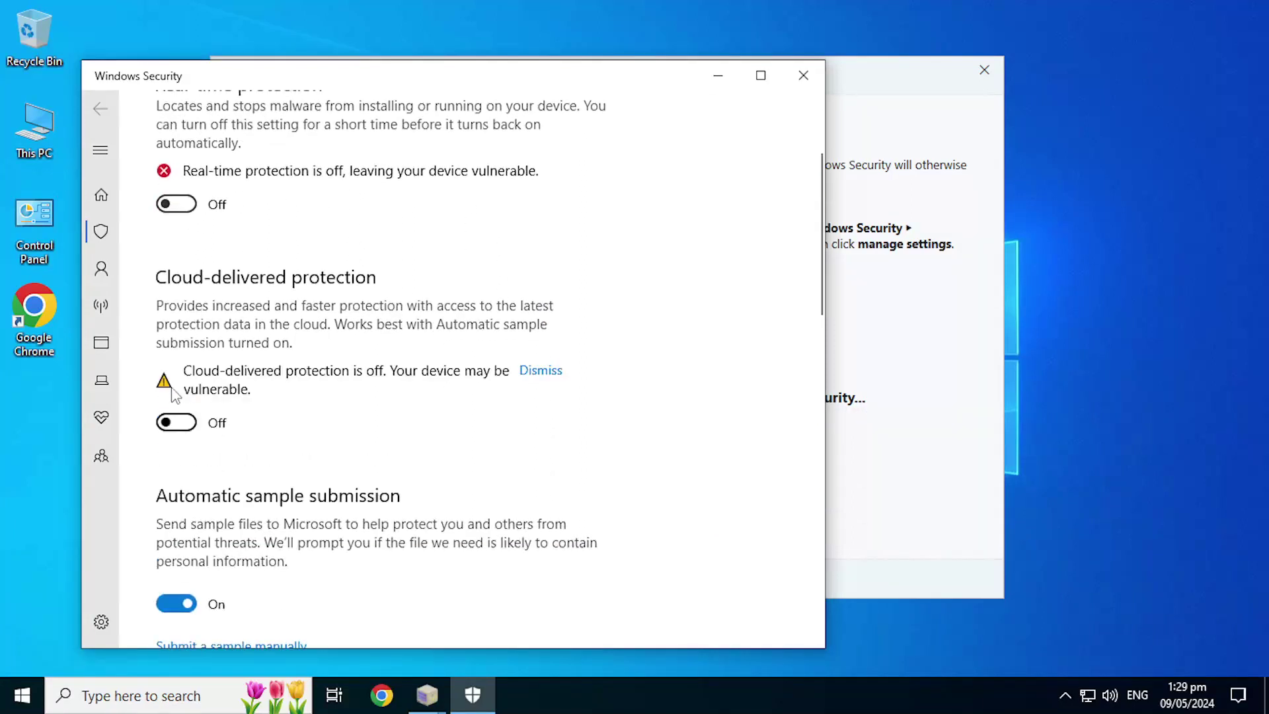
left_click(532, 372)
Turn off Automatic sample submission and Tamper Protection in the Virus & threat protection settings, dismissing the notification and warnings
scroll(383, 443, "down", 1)
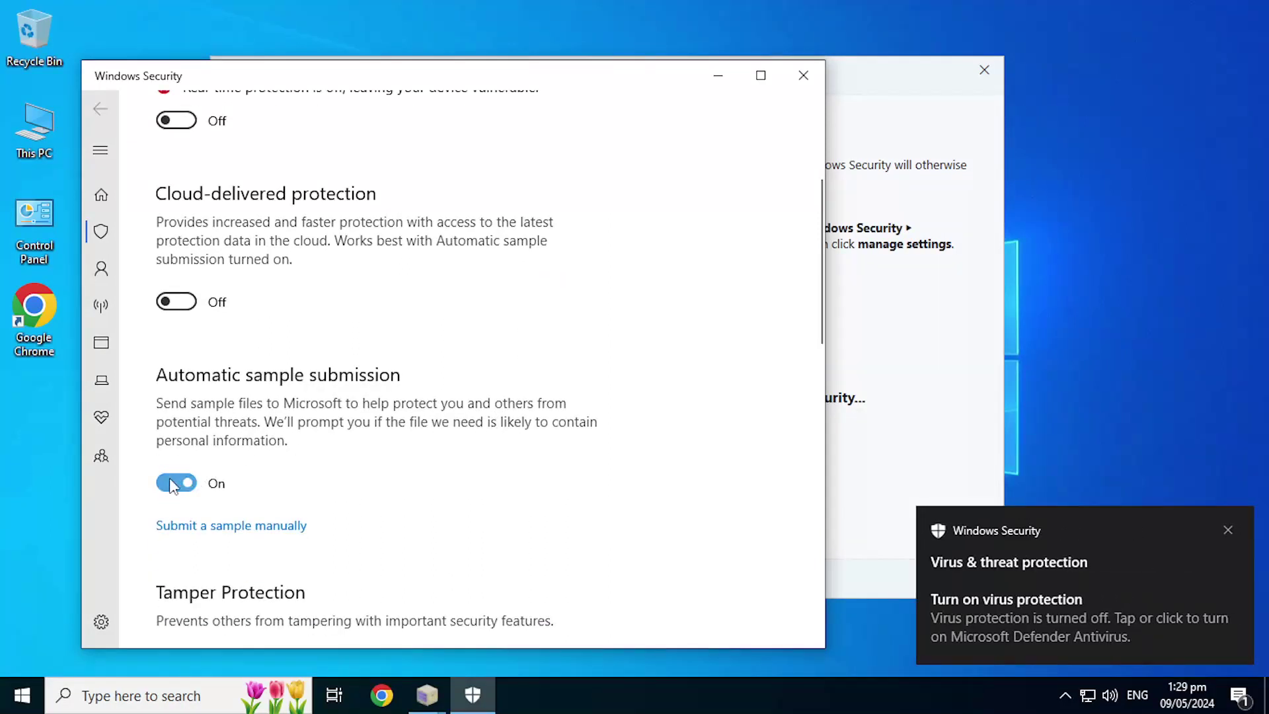
left_click(1227, 532)
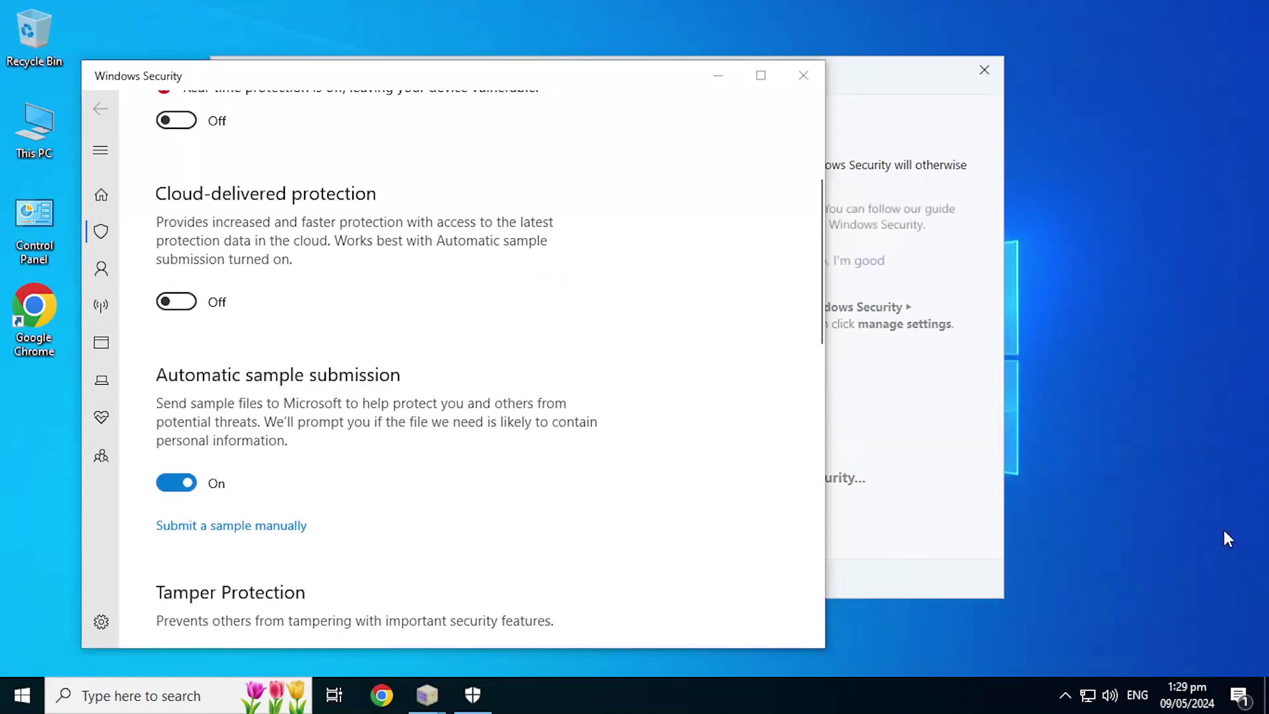
left_click(176, 482)
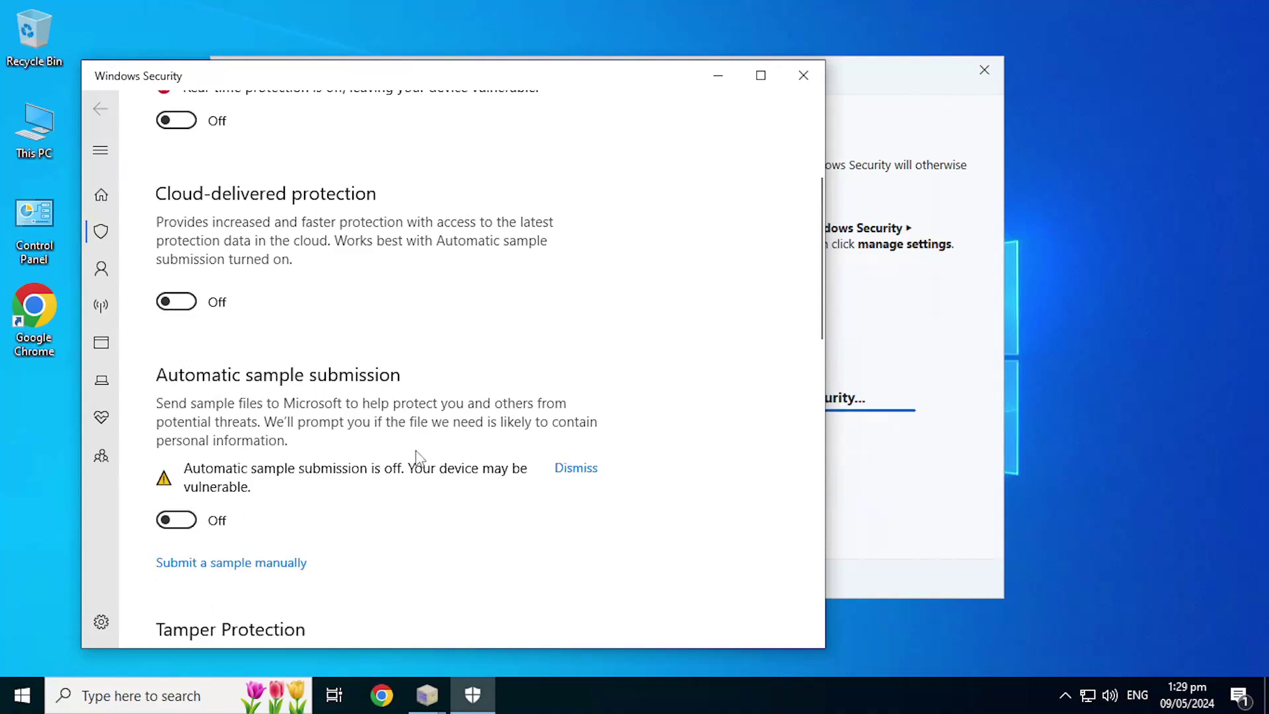
scroll(594, 397, "down", 1)
left_click(574, 384)
scroll(578, 390, "down", 3)
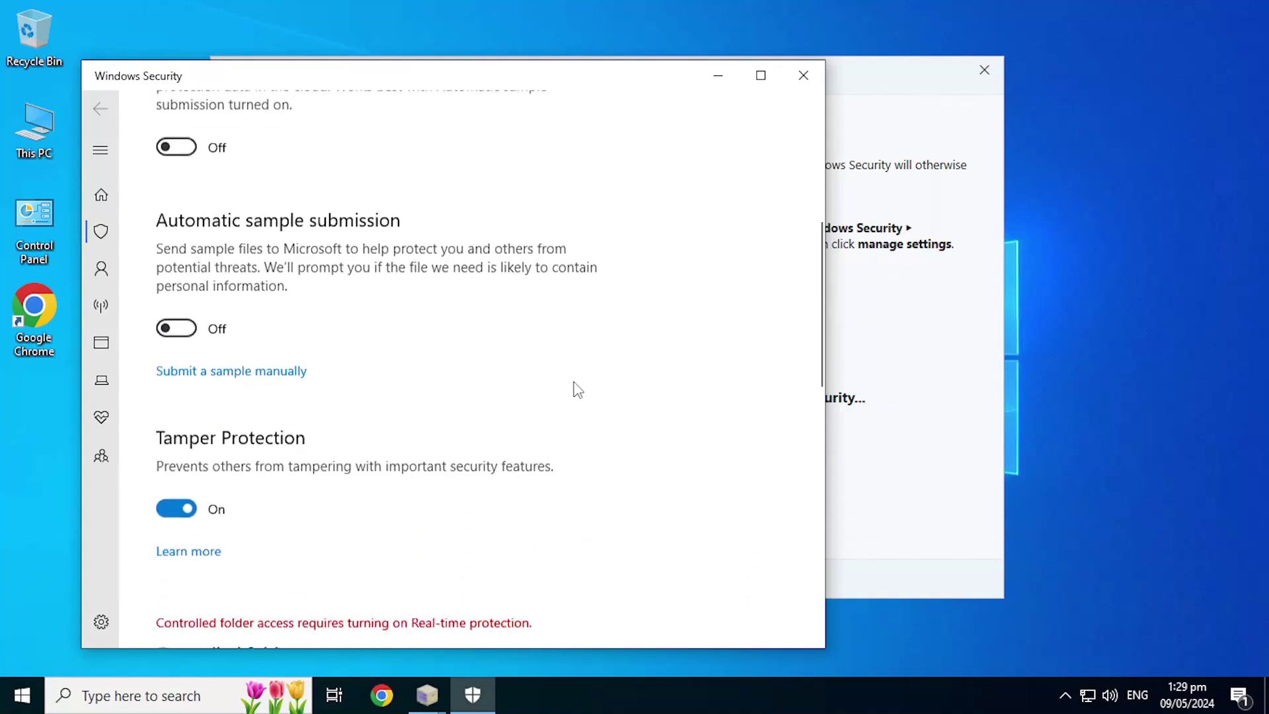
left_click(175, 413)
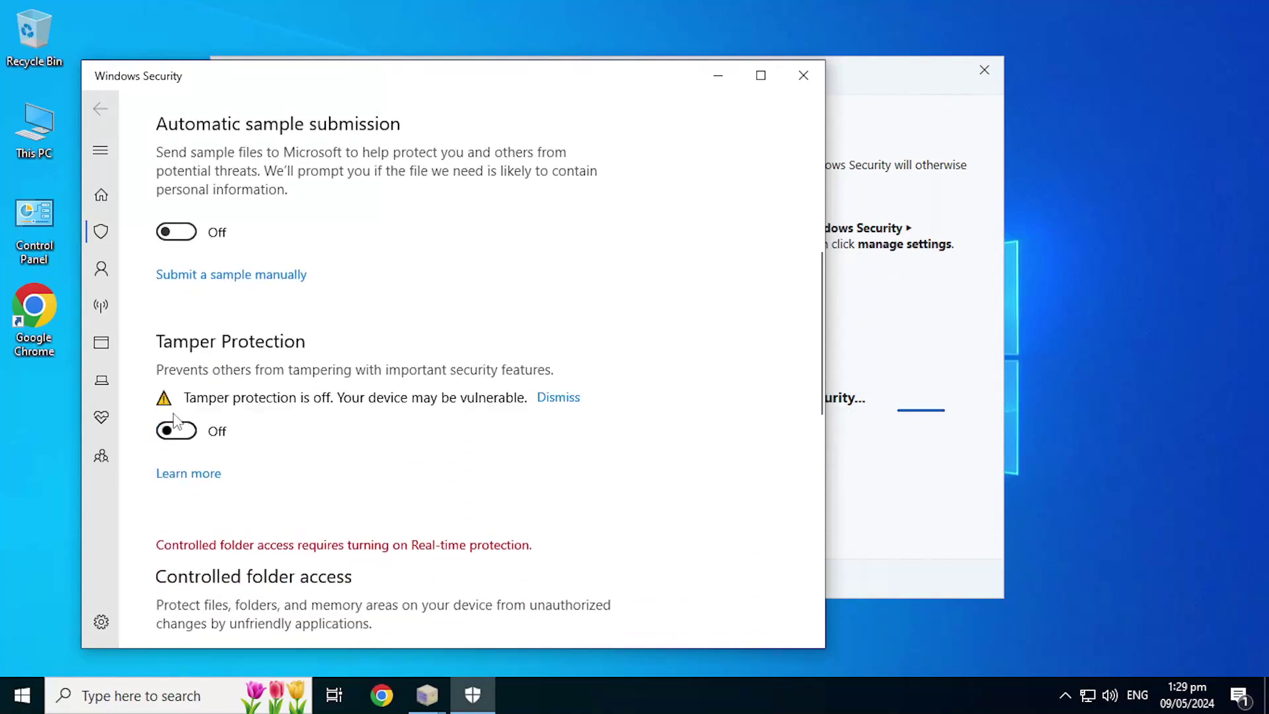
left_click(561, 397)
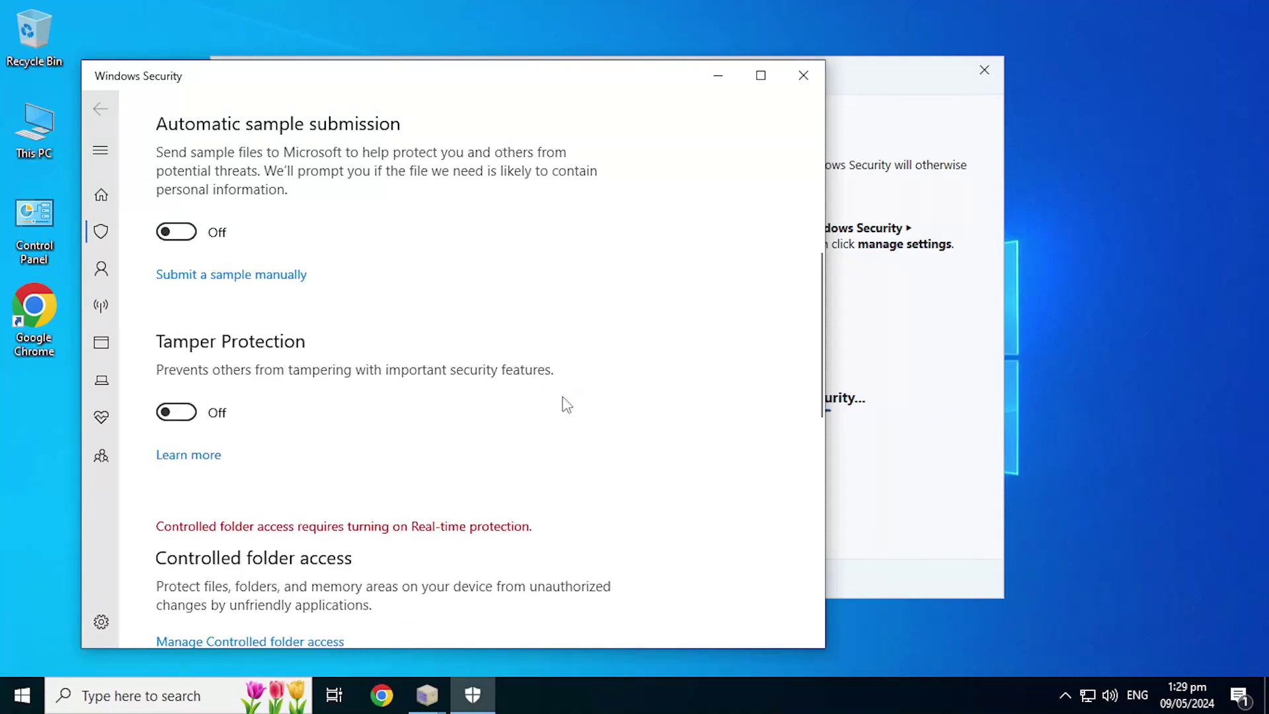
scroll(575, 391, "down", 1)
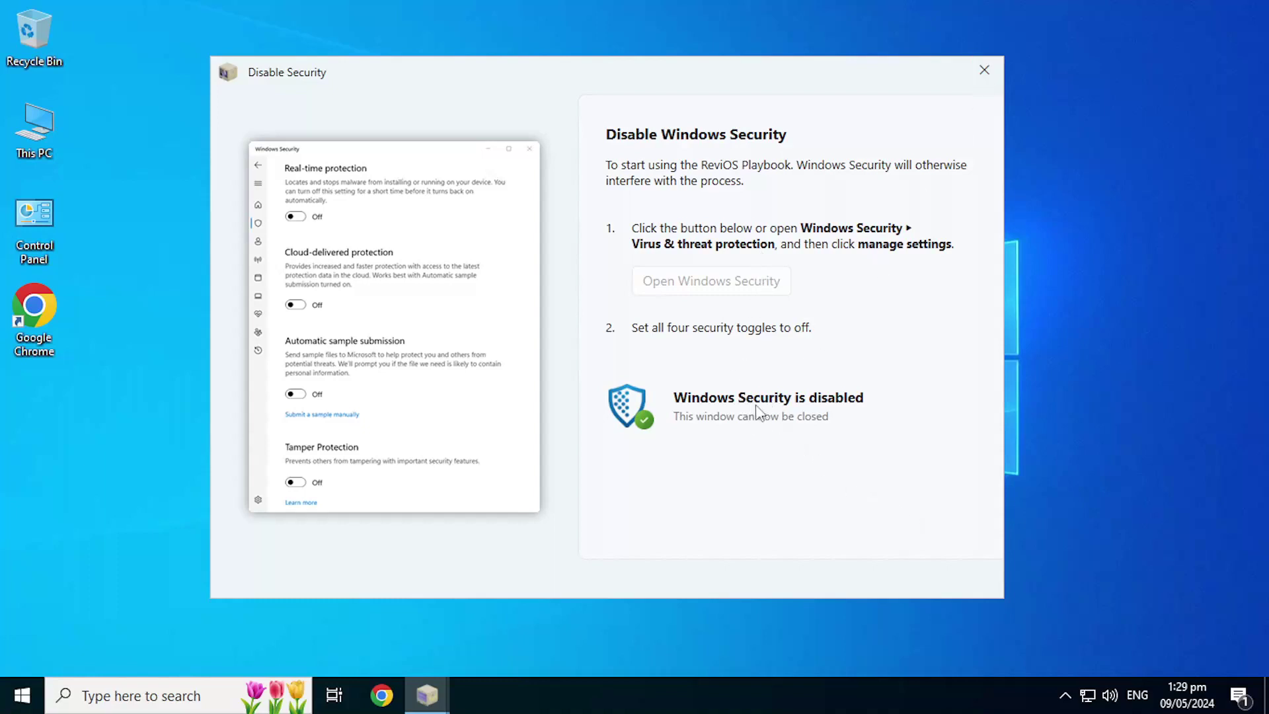
Close the Disable Security window and clear the Virus & threat protection notification from the Windows notification list
left_click(981, 72)
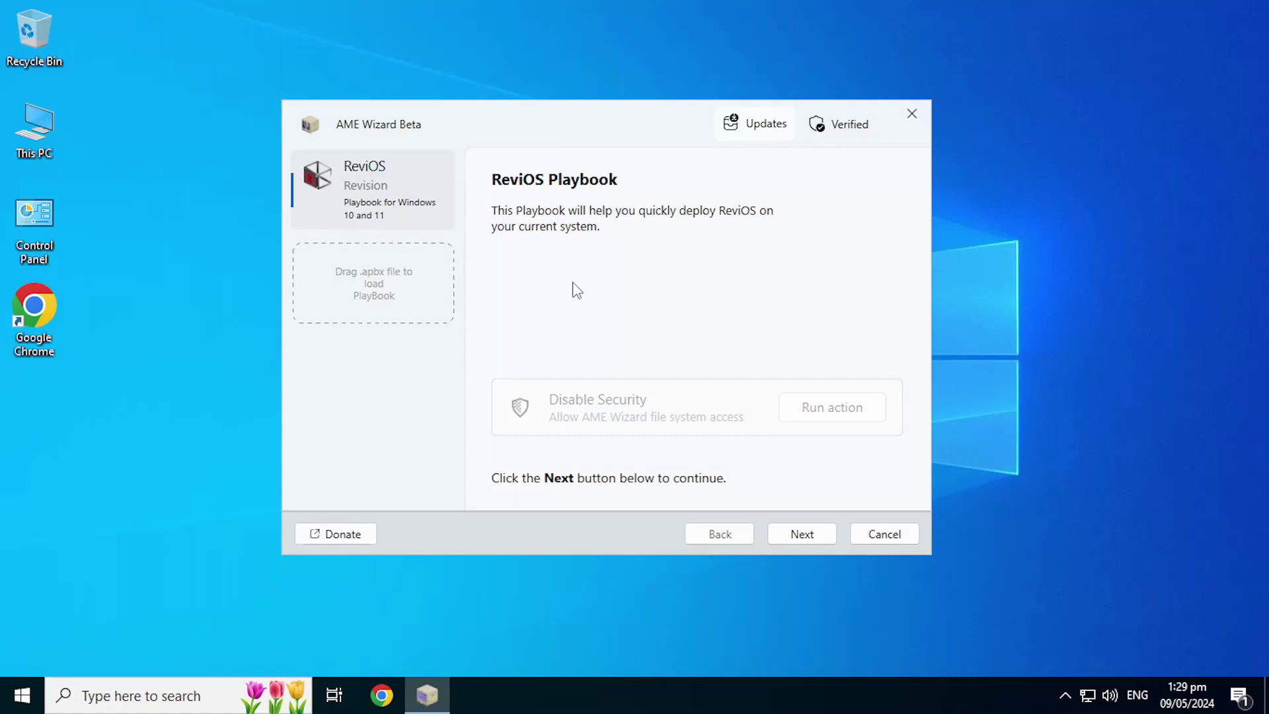
left_click(1240, 695)
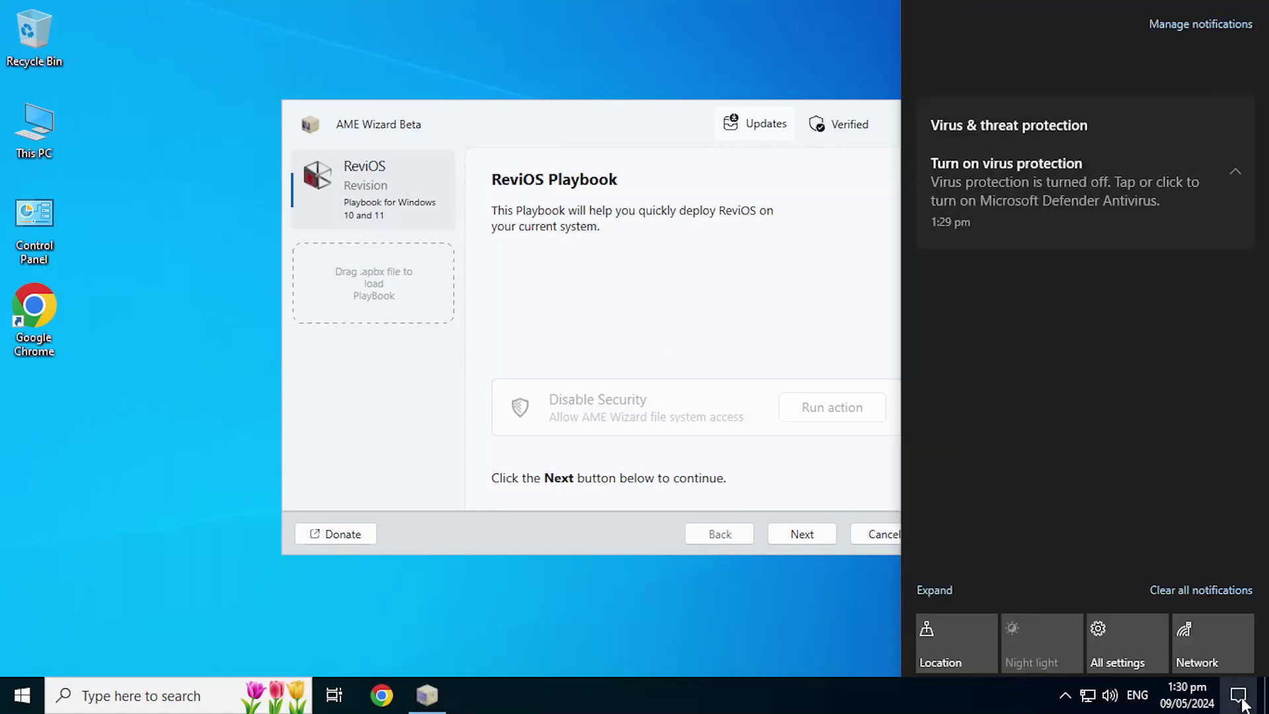
left_click(1235, 115)
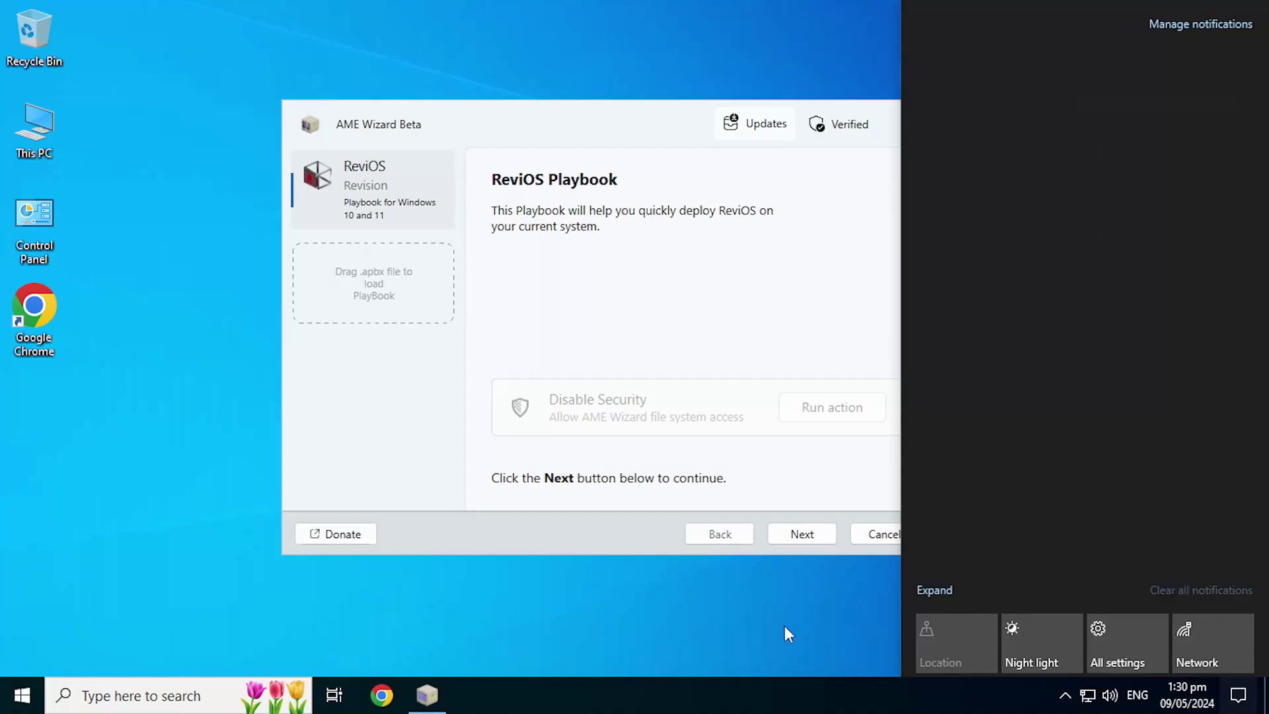
left_click(739, 660)
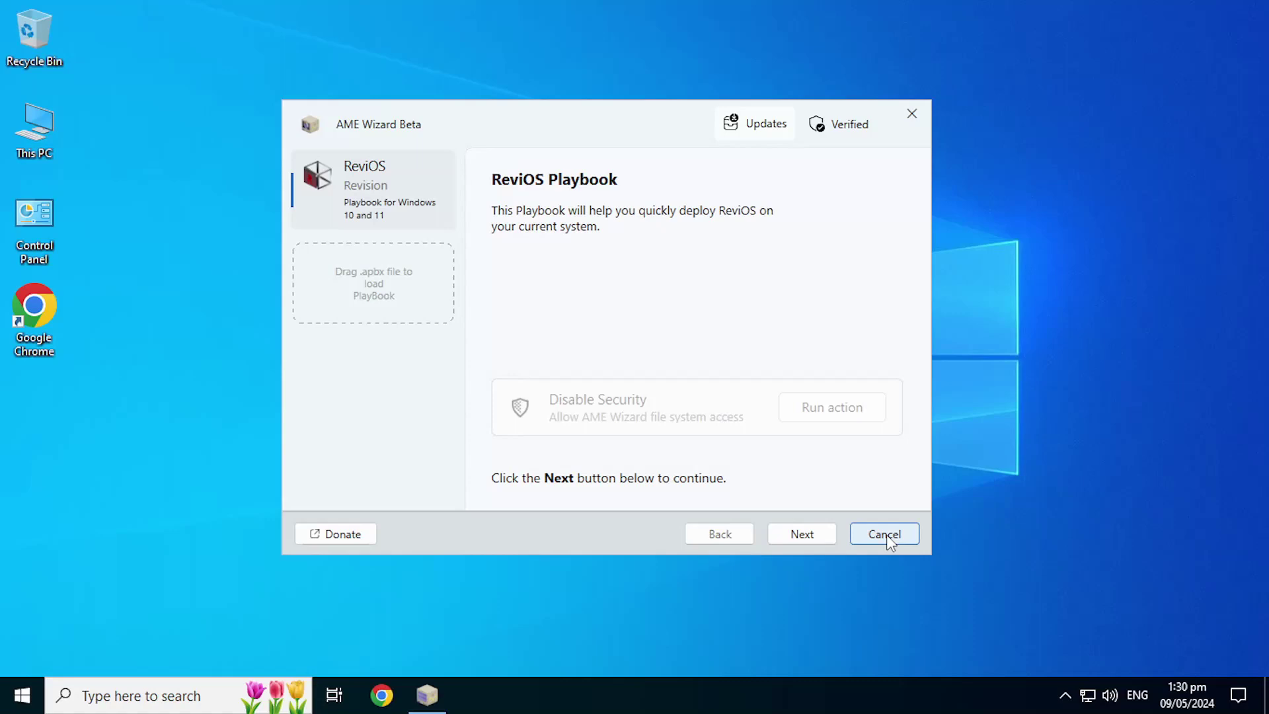
Proceed past the ReviOS Playbook requirements check, scroll through the AME Wizard Core and GUI licenses, and agree to their terms
left_click(811, 536)
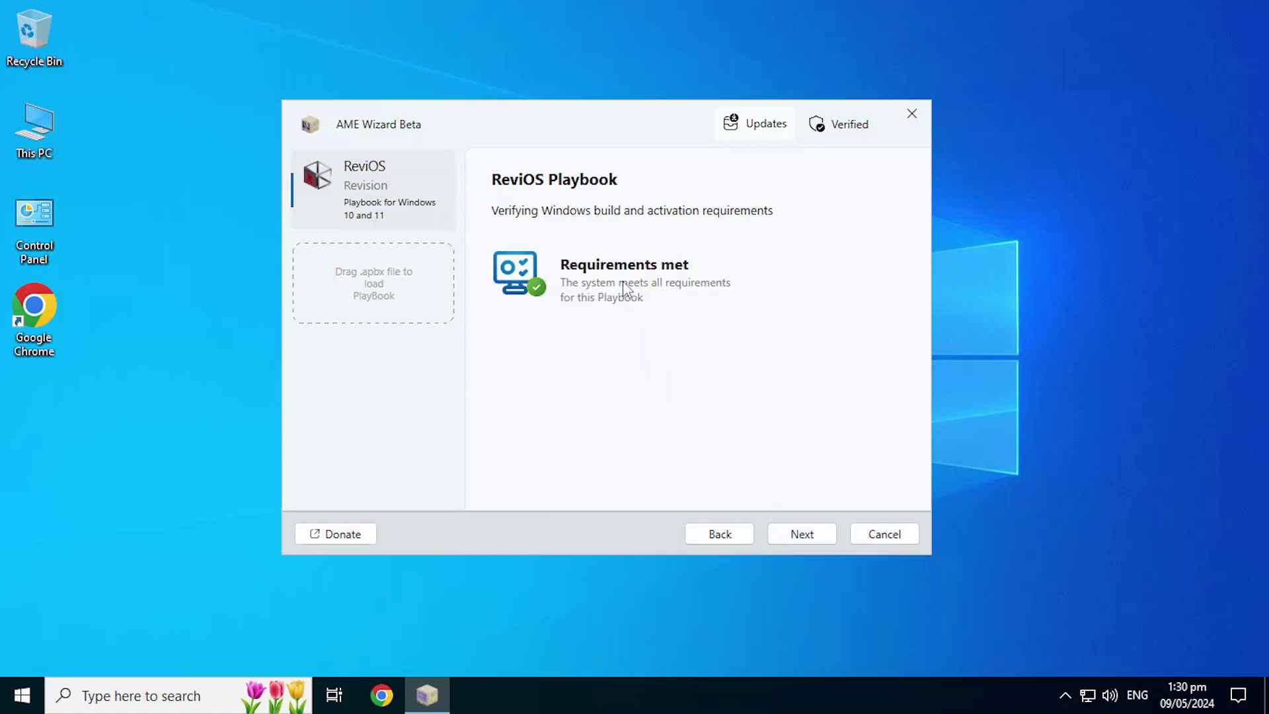
left_click(801, 536)
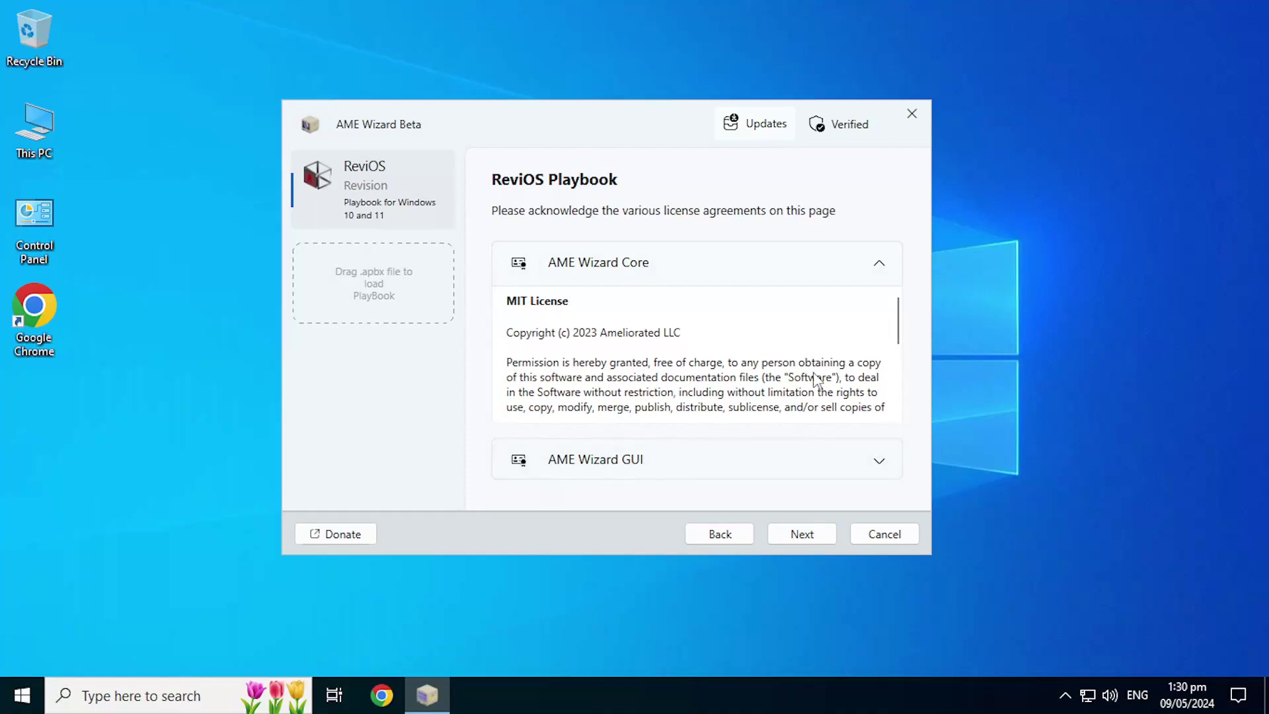
scroll(819, 377, "down", 10)
left_click(874, 463)
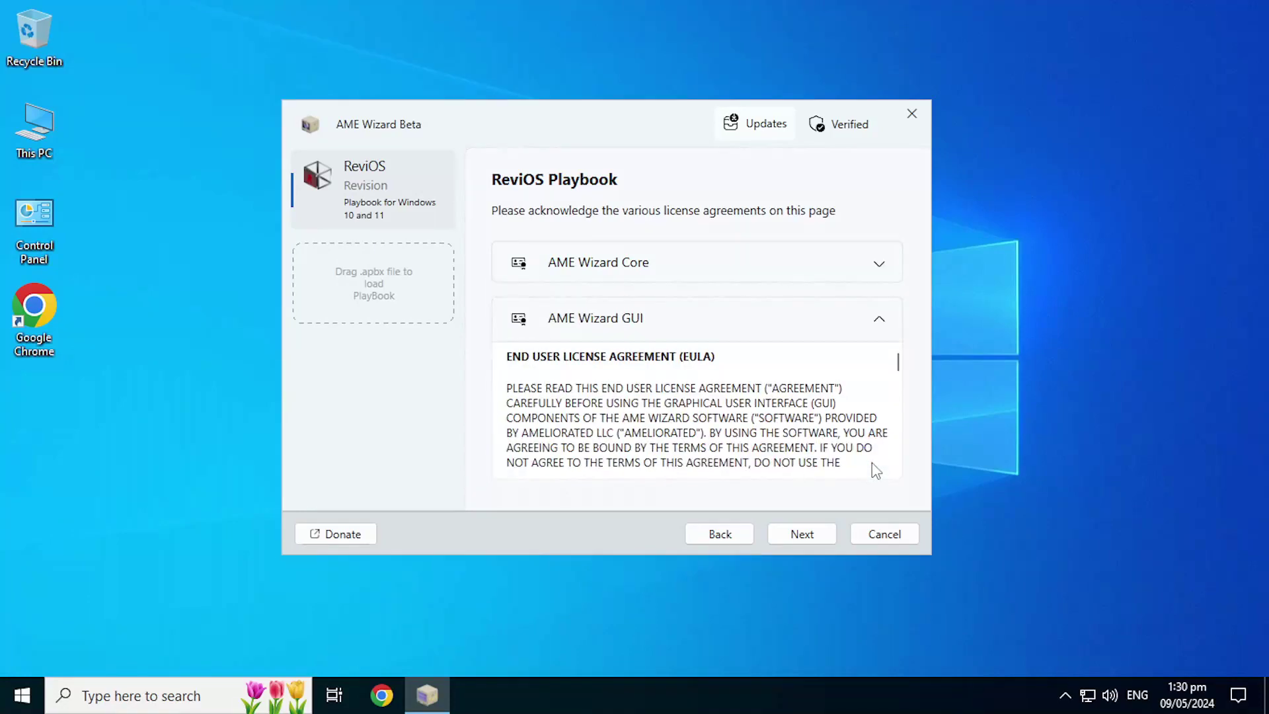
scroll(807, 439, "down", 10)
scroll(808, 439, "down", 5)
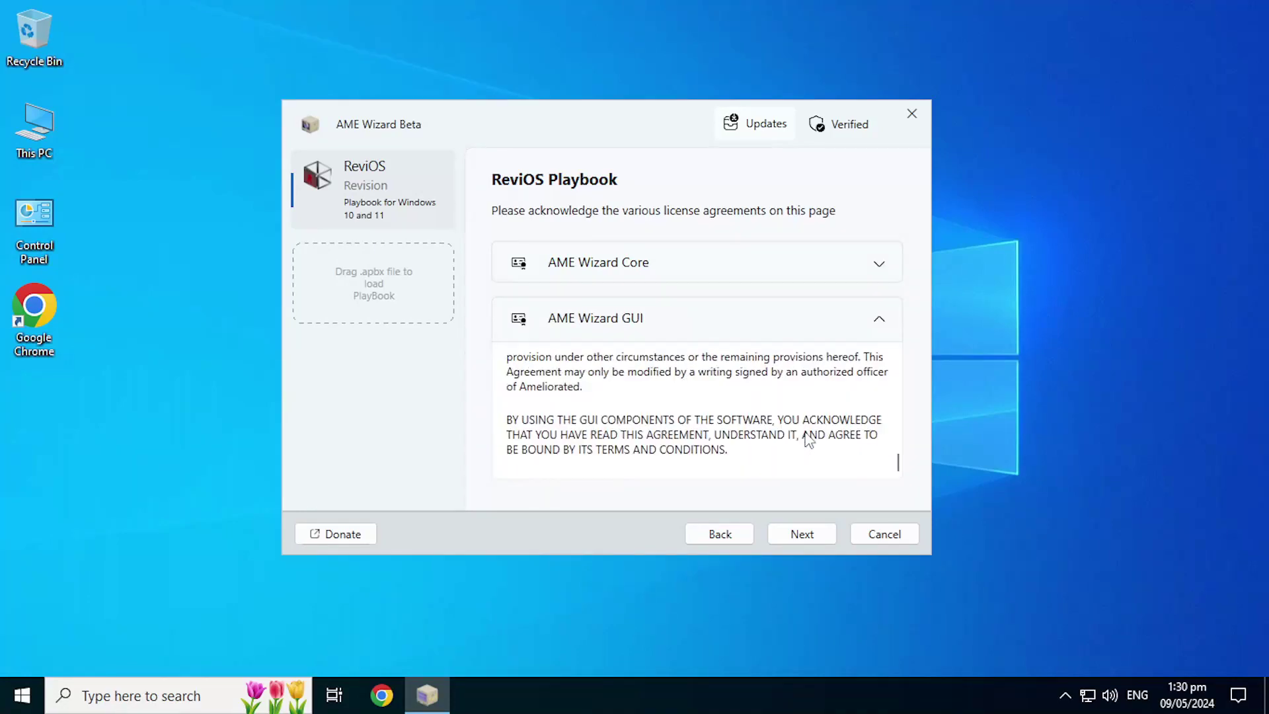
left_click(802, 537)
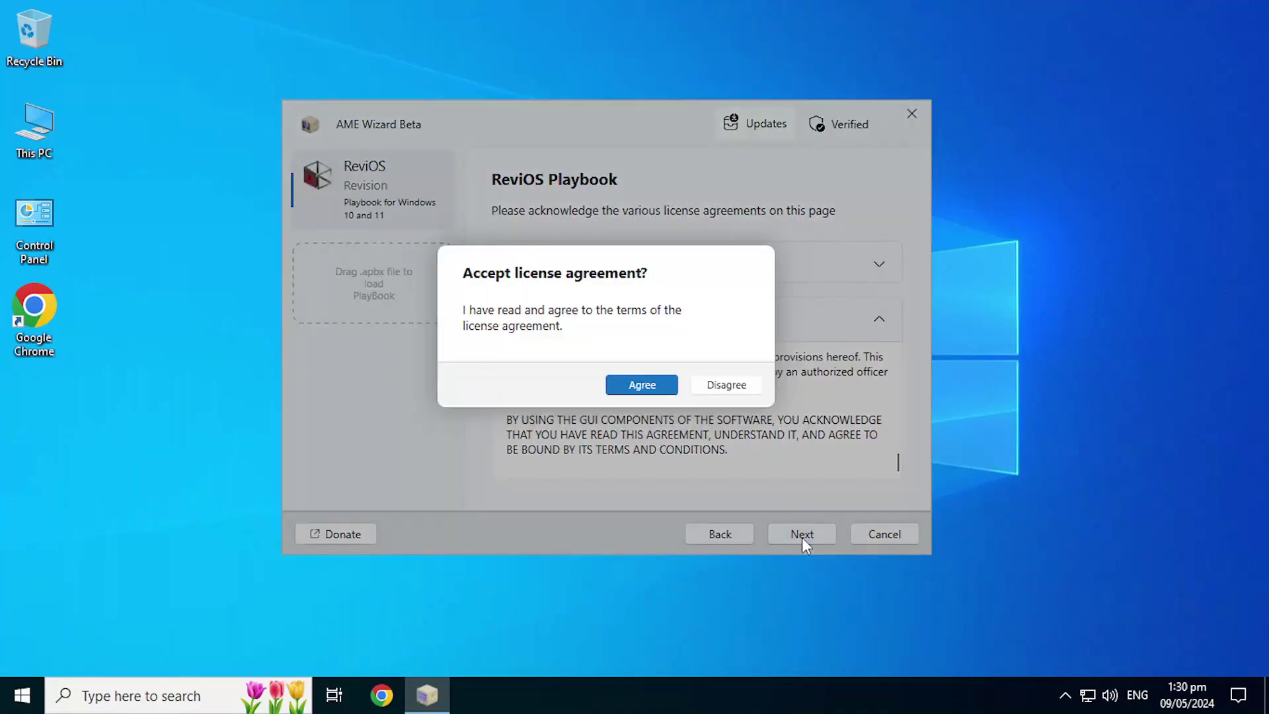
left_click(640, 390)
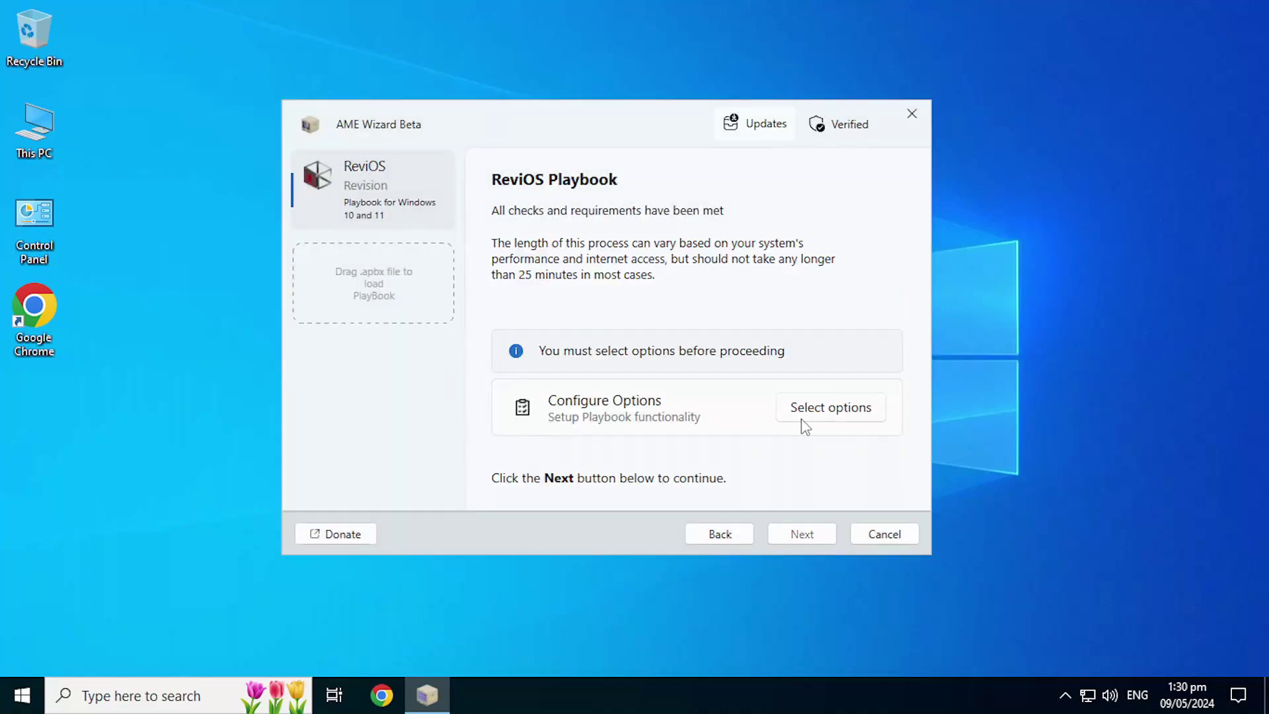
Configure the Playbook with Brave as preferred browser and removal of Microsoft Edge and Copilot, OneDrive, Photos and Dev Home (23H2+)
left_click(823, 411)
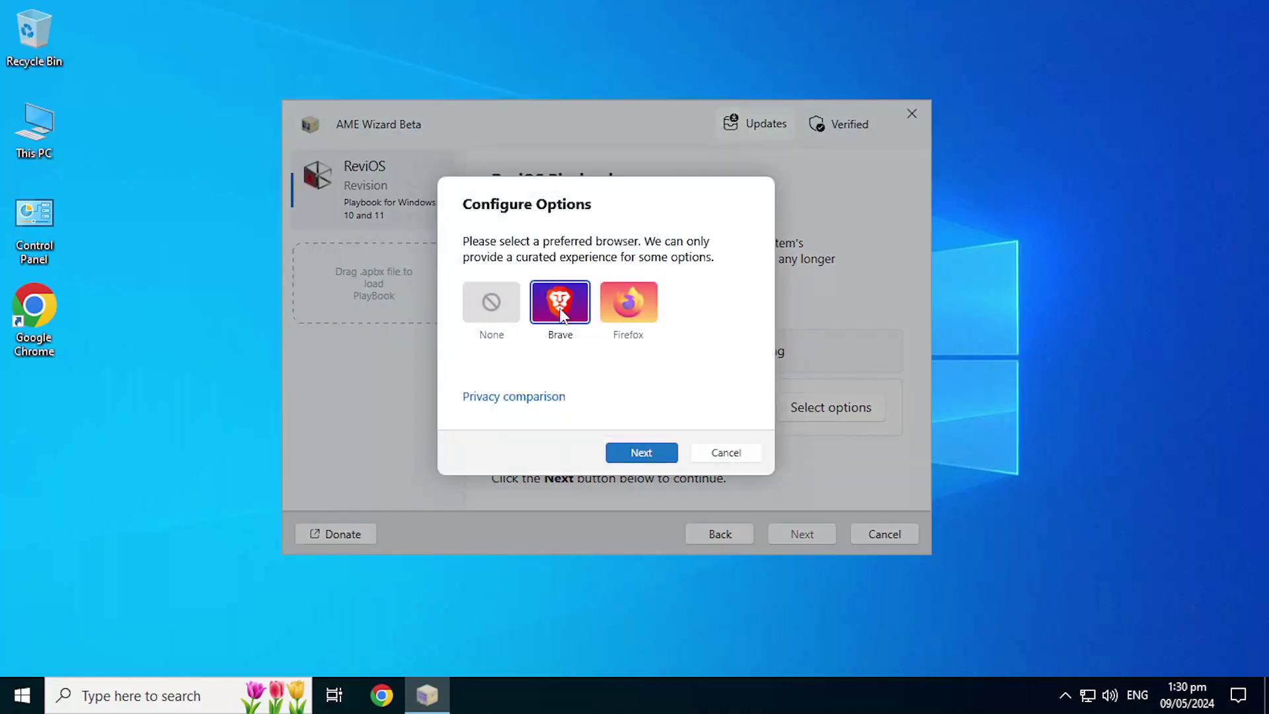
left_click(641, 454)
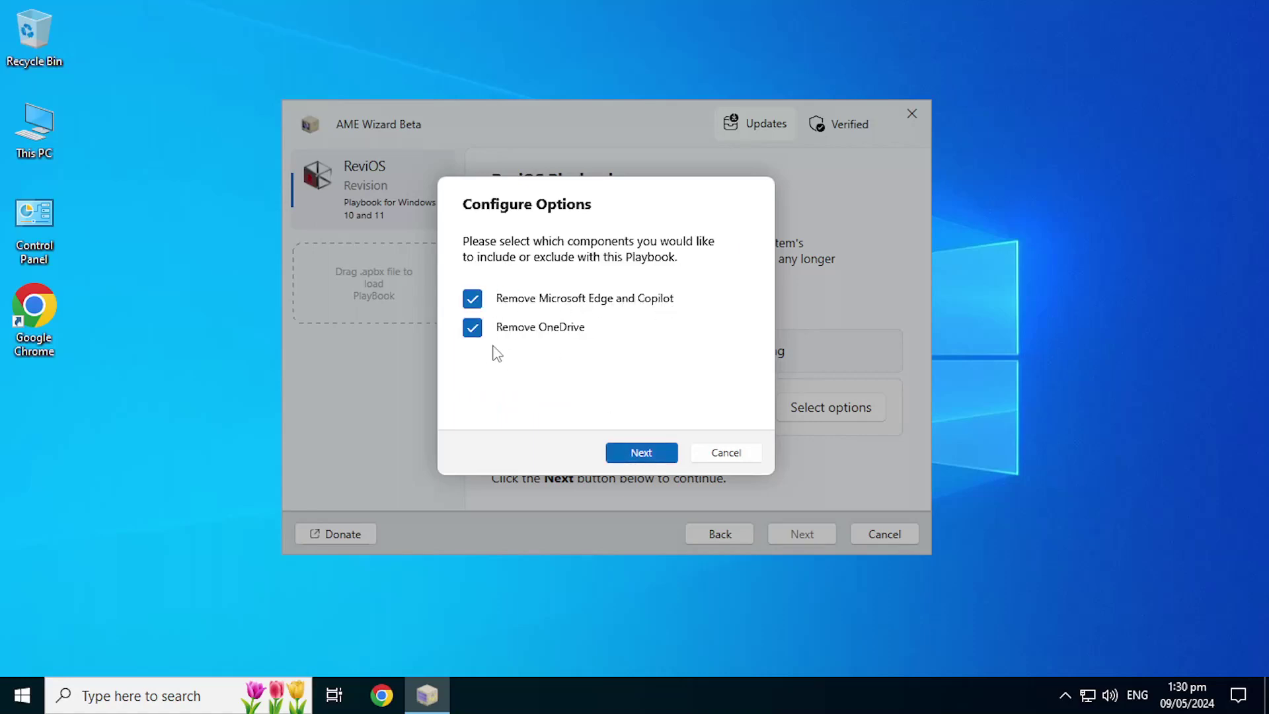
left_click(628, 452)
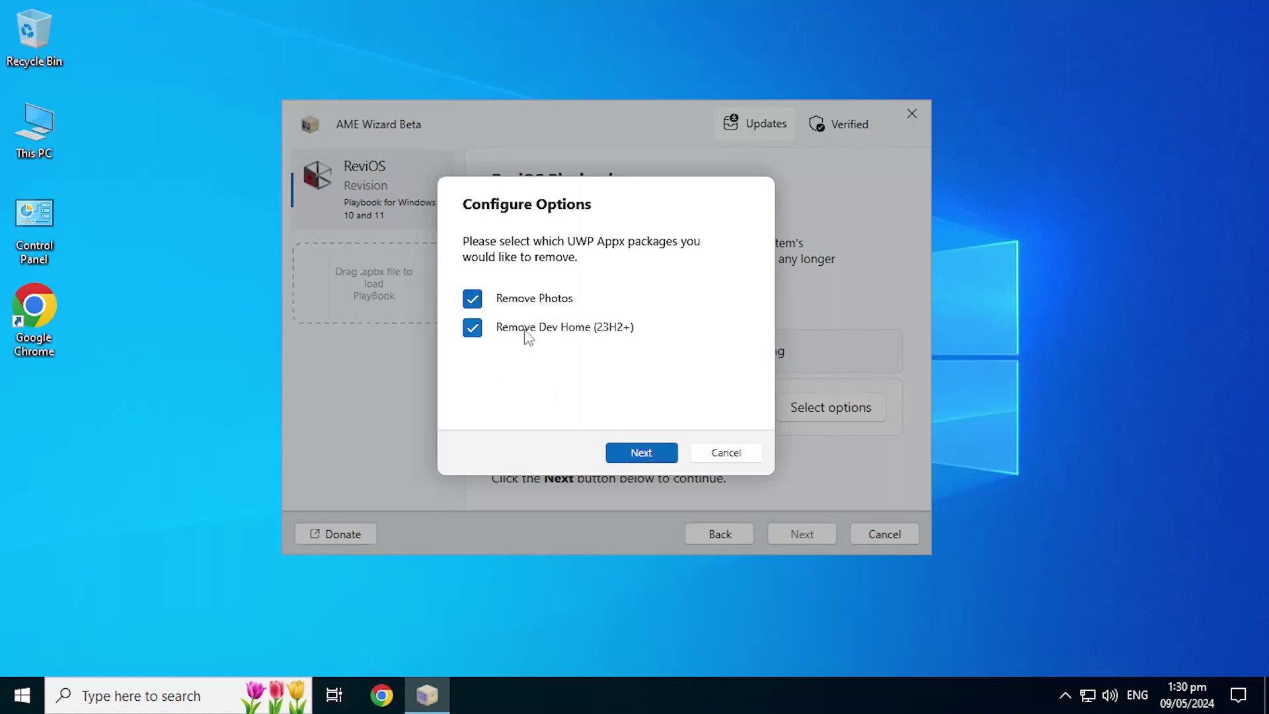
left_click(640, 452)
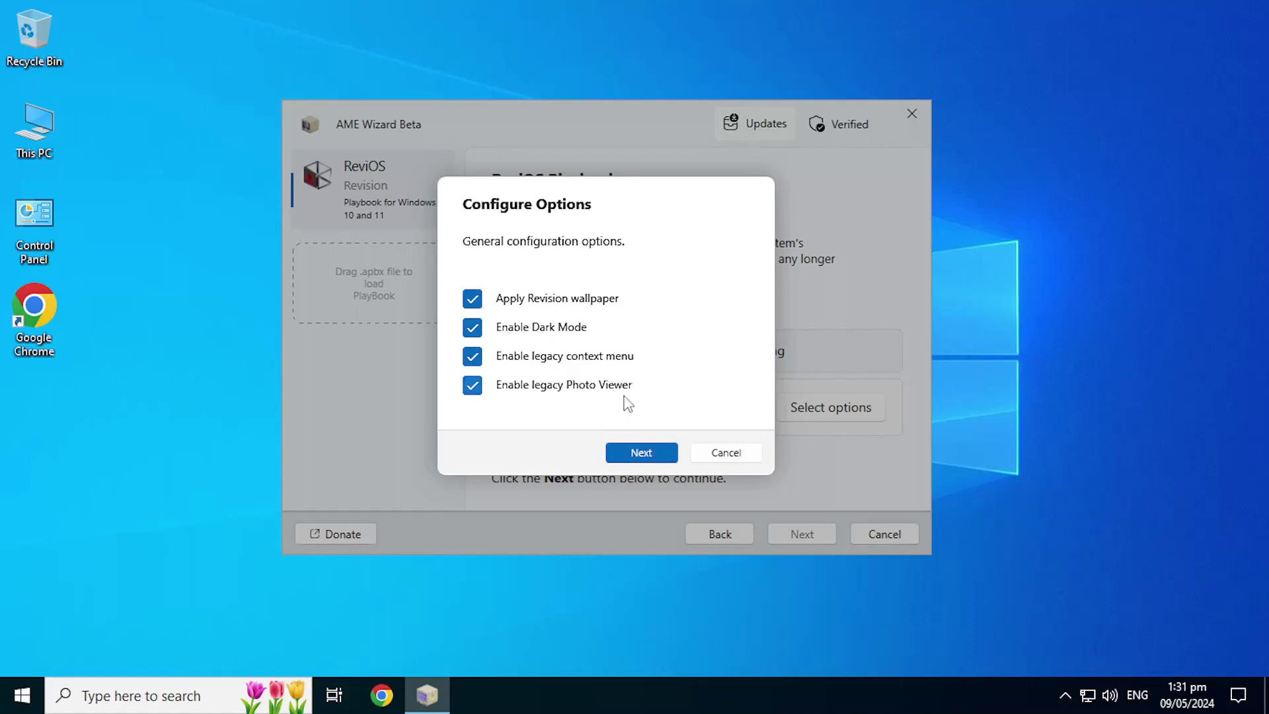
Accept all general configuration options, including Revision wallpaper, Dark Mode, Explorer Folder View and Taskbar animations, and start applying the Playbook
left_click(649, 457)
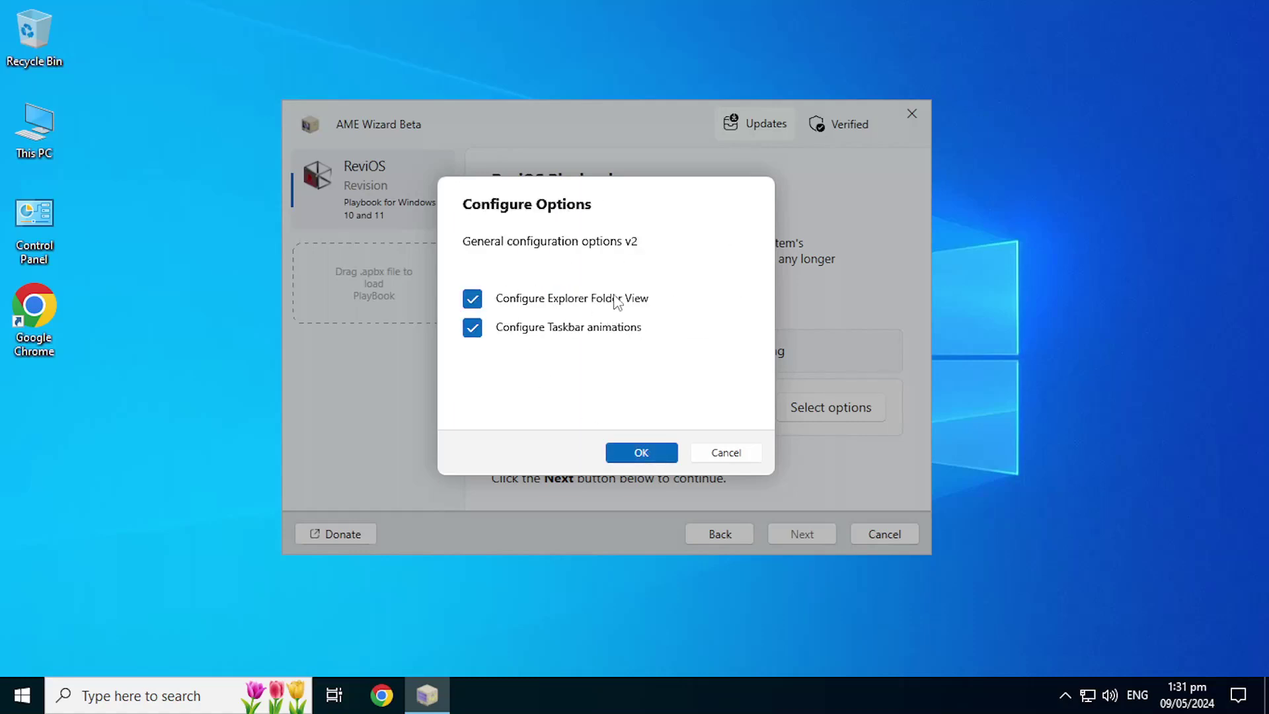
left_click(642, 454)
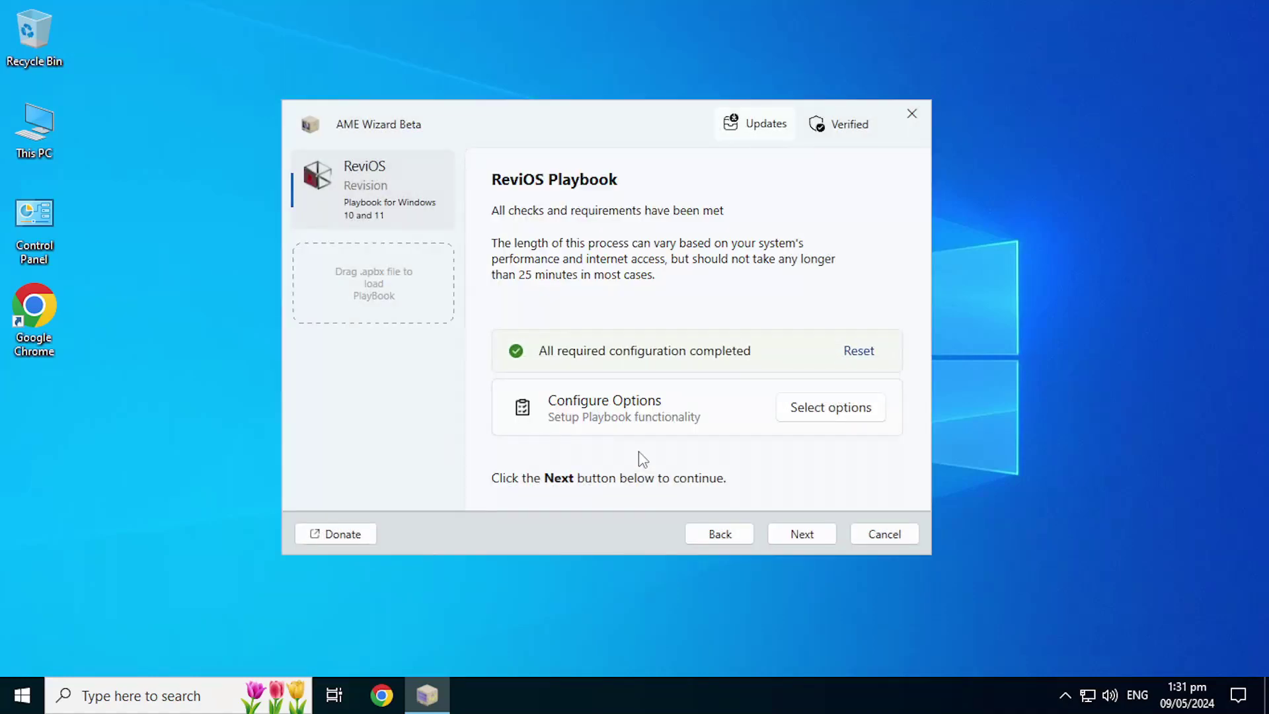
left_click(796, 537)
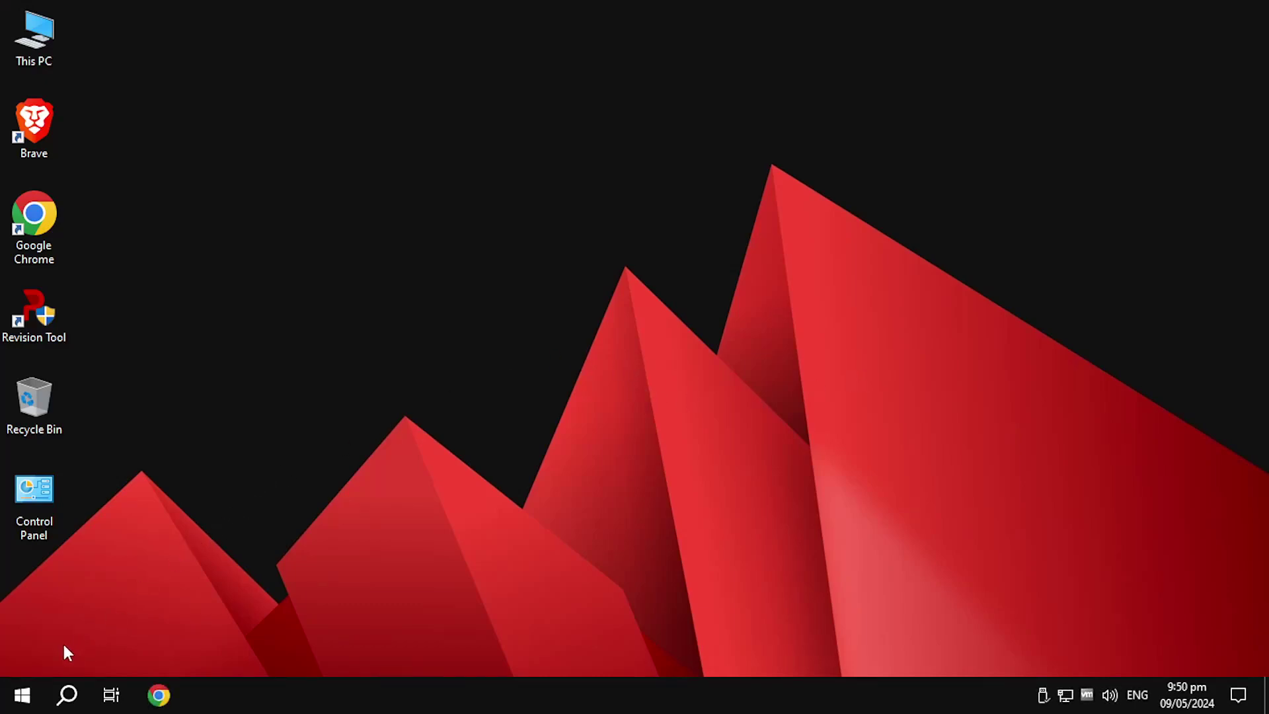
Look over the apps in the Start menu, close it, and find and open Task Manager through Windows search
left_click(22, 695)
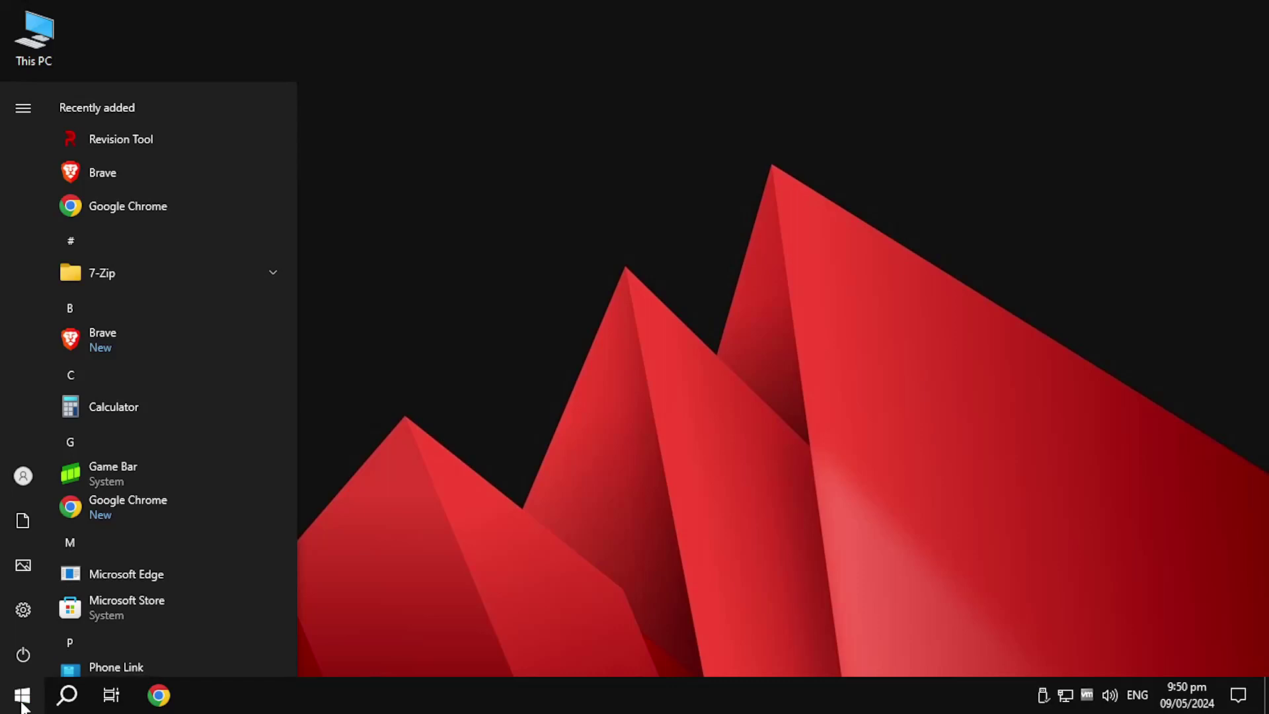
left_click(21, 701)
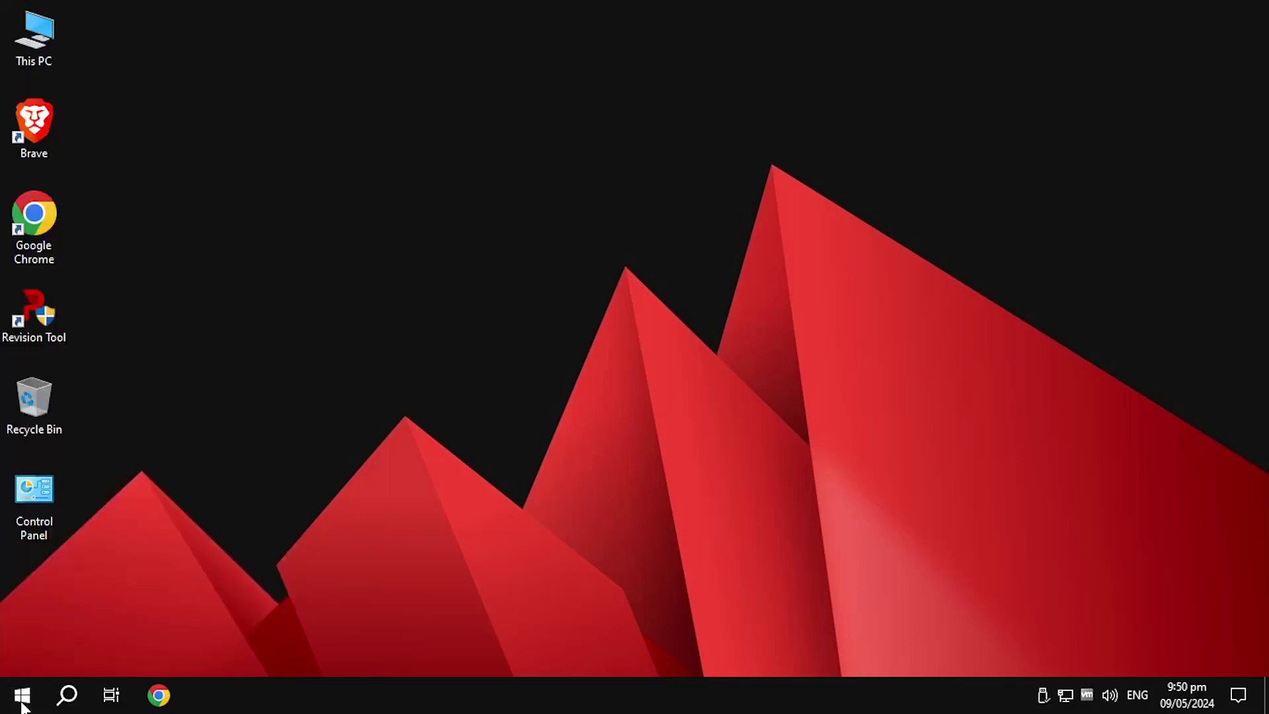
left_click(68, 698)
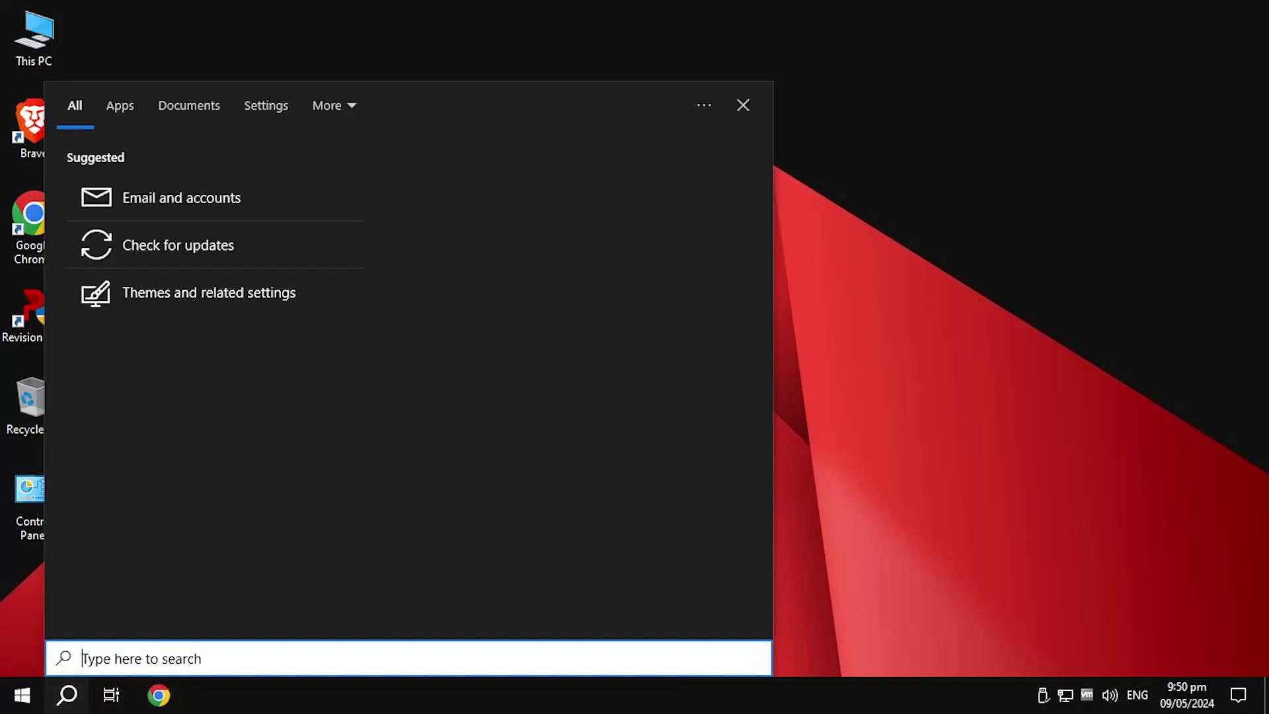
type("task")
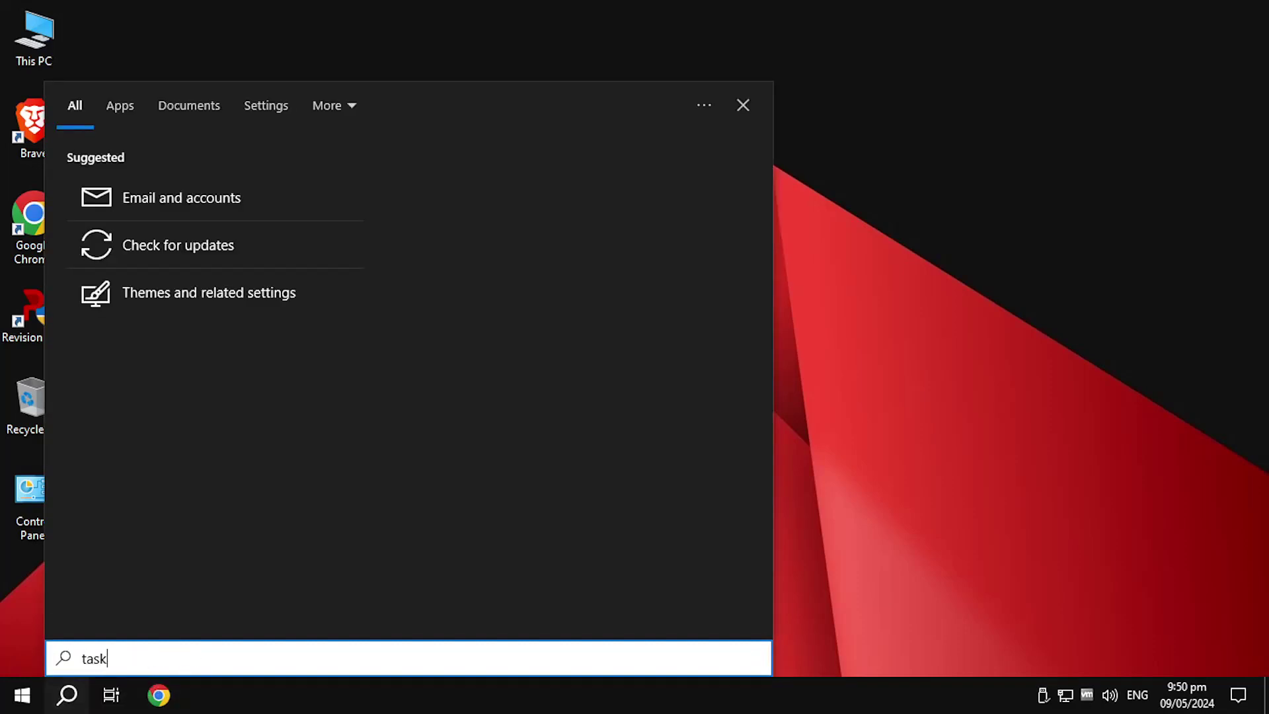
type(" manager")
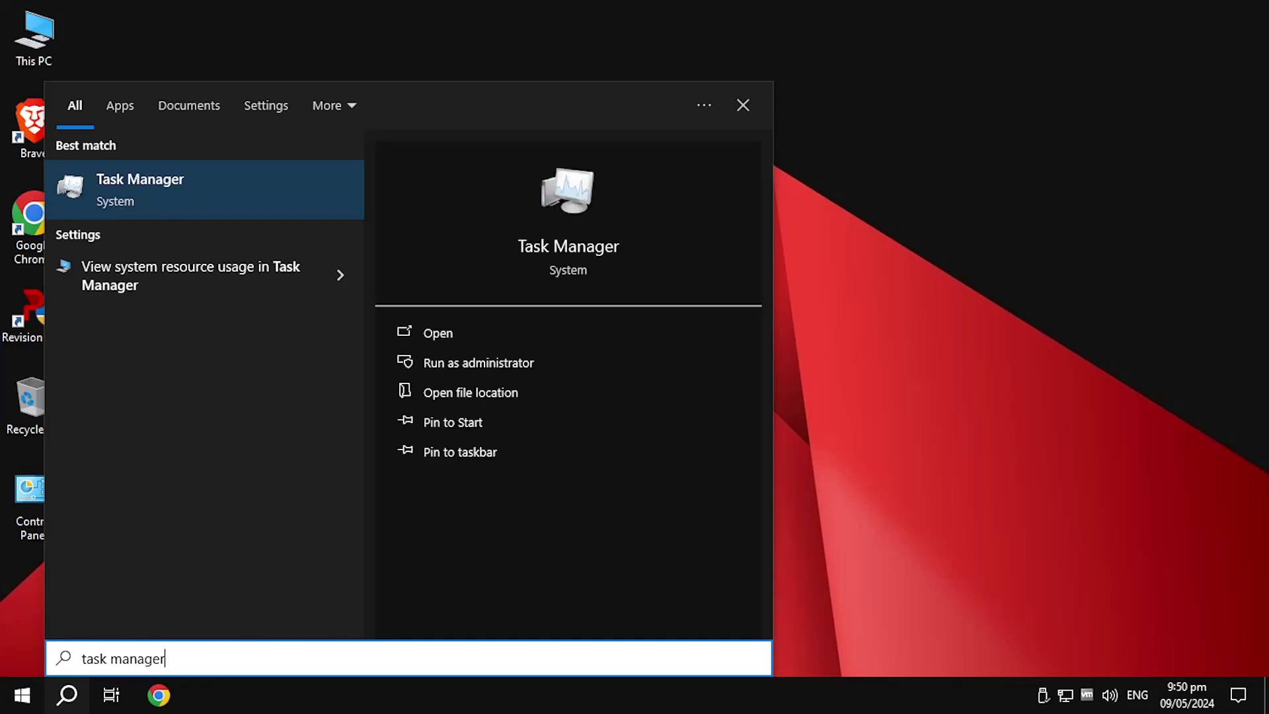
left_click(287, 198)
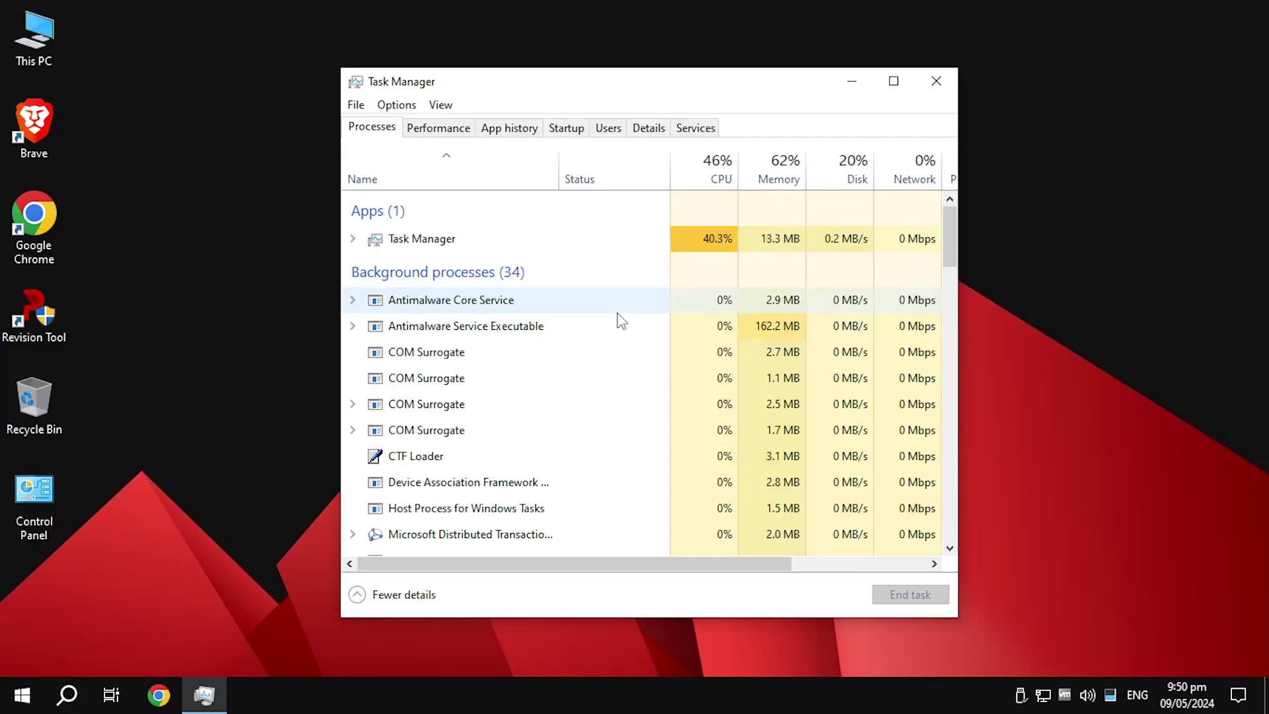
Examine the CPU and memory performance graphs in Task Manager and exit it
left_click(446, 136)
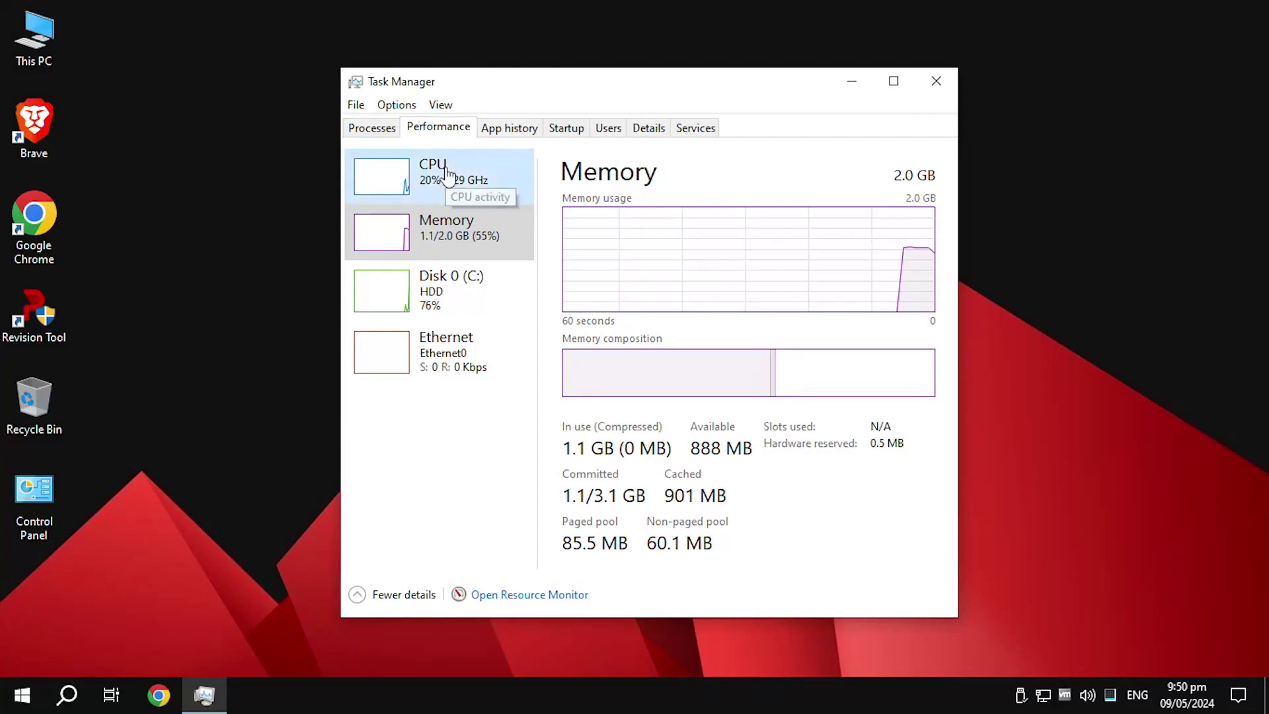
left_click(447, 173)
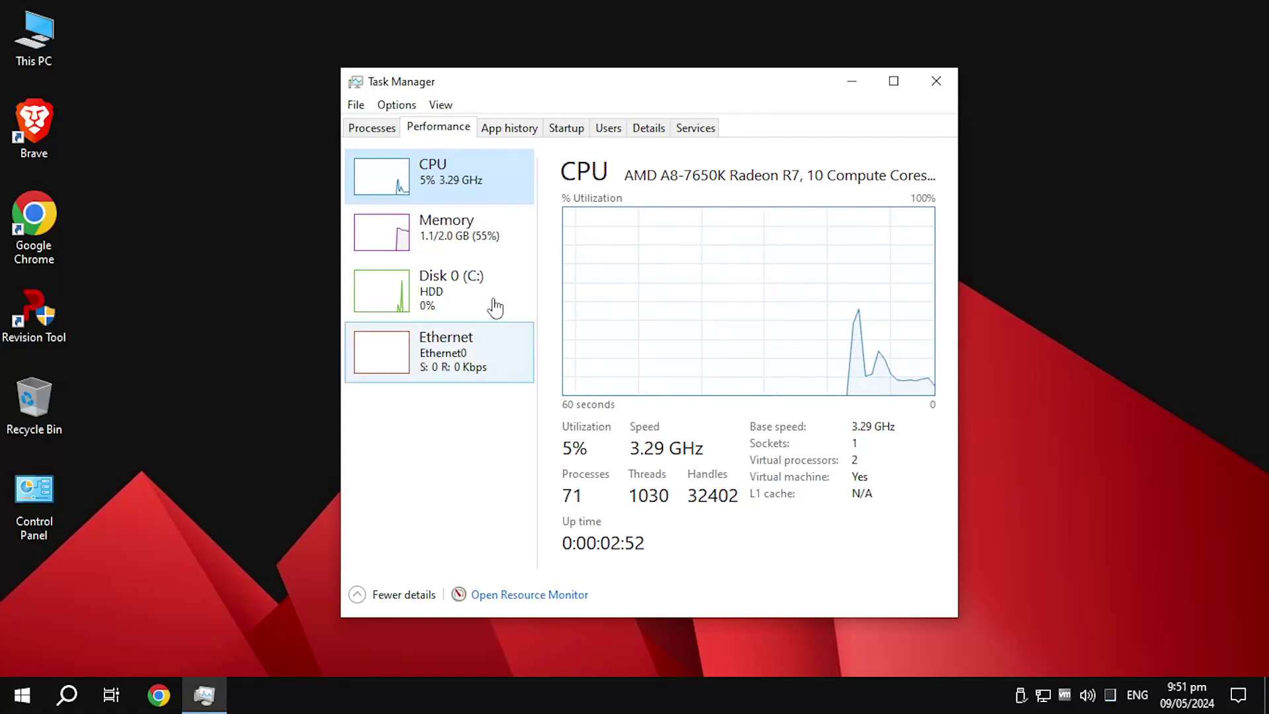
left_click(461, 242)
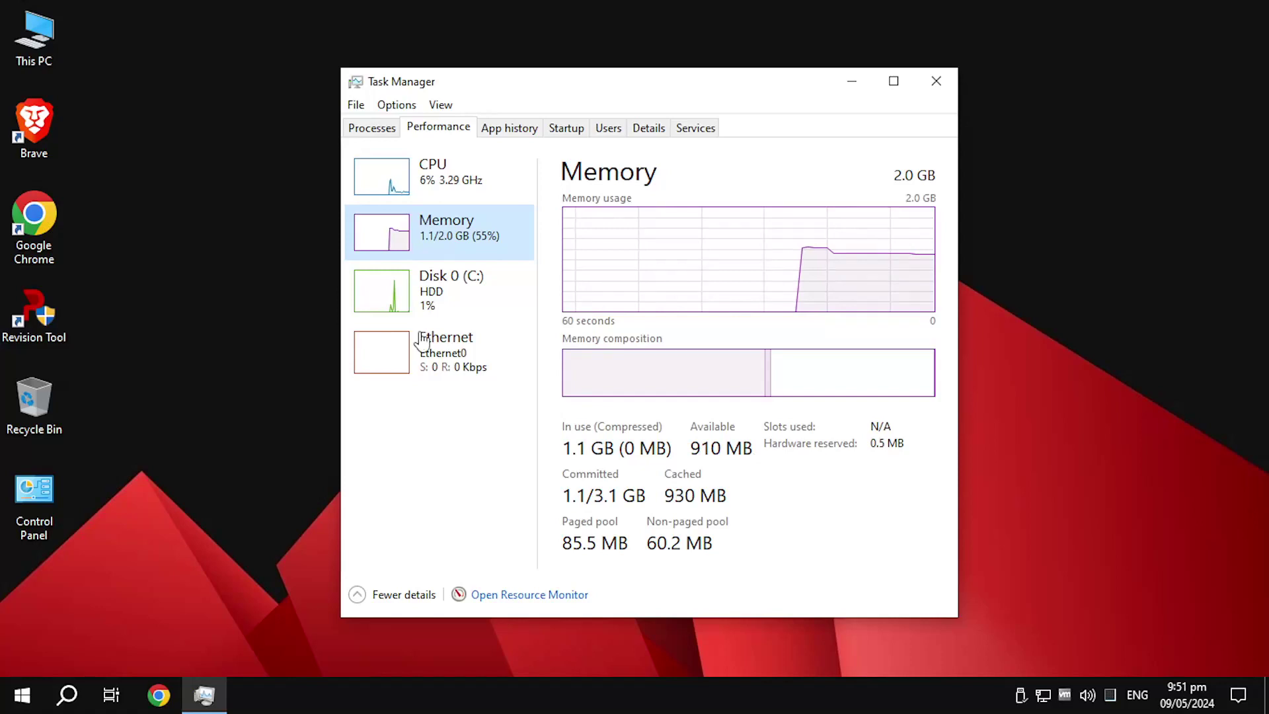
left_click(363, 108)
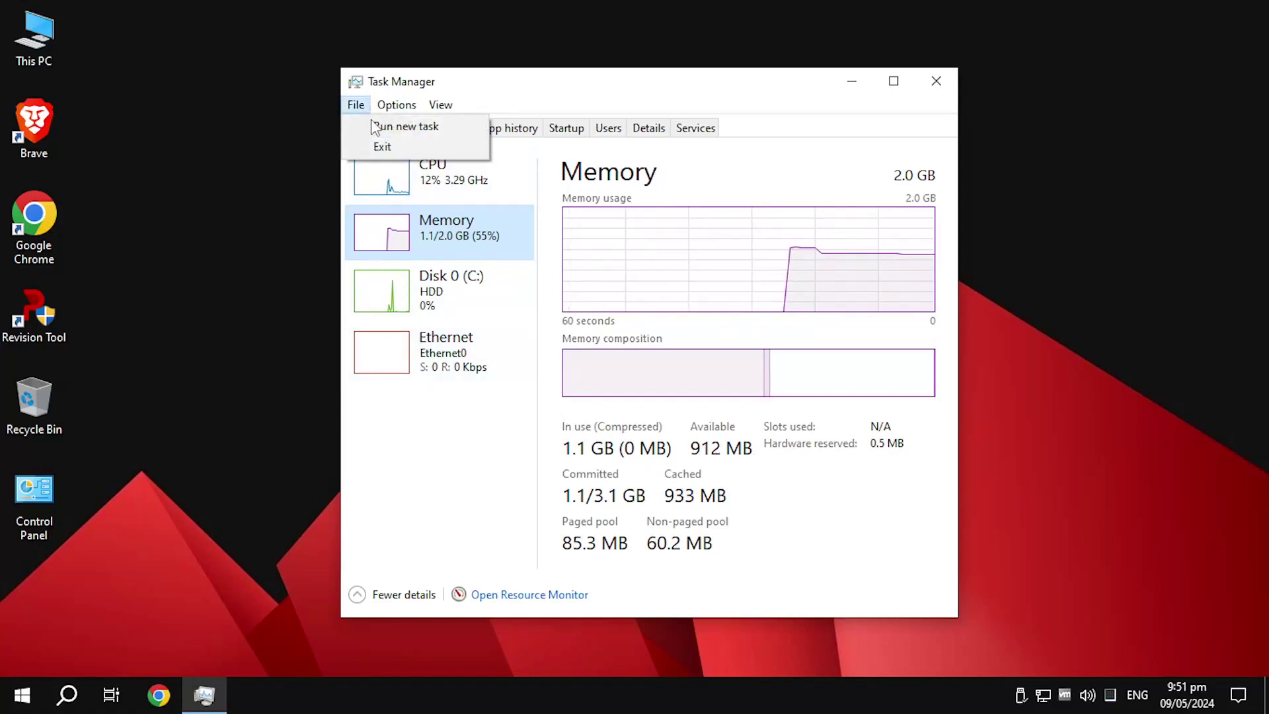
left_click(382, 147)
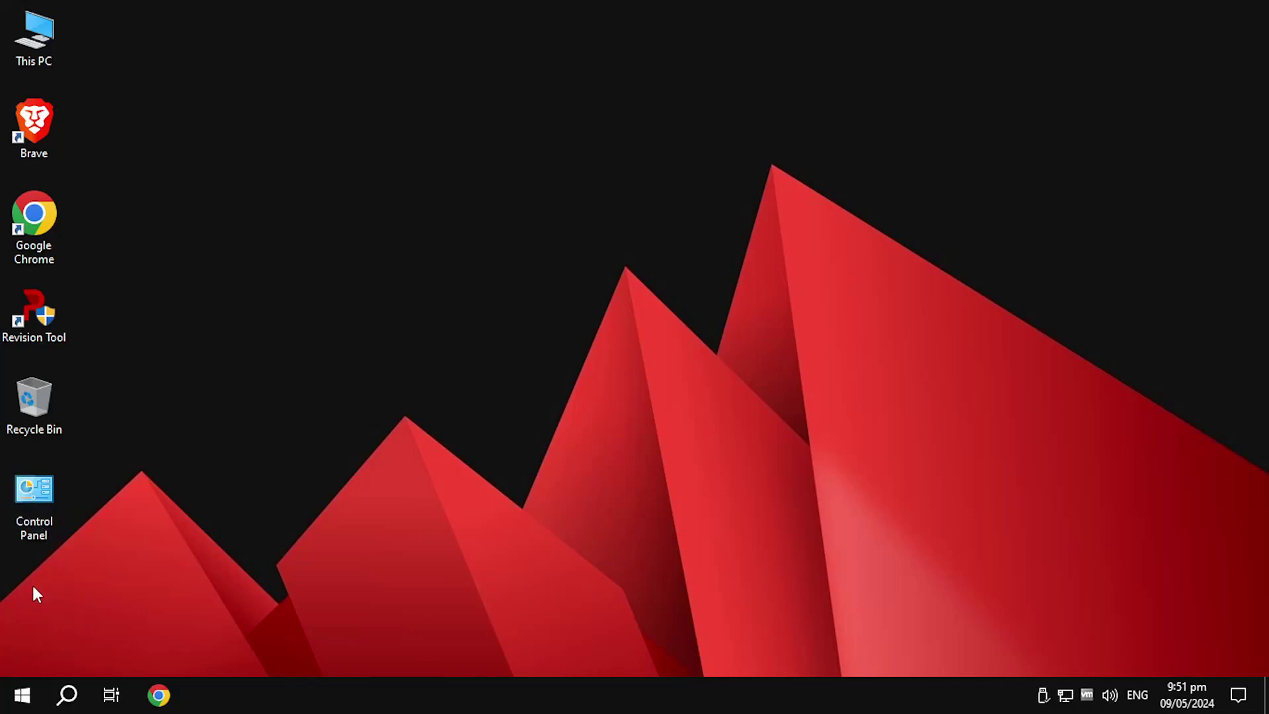
Search Windows for "system", open the System settings, review the device and Windows specifications on the About page, and close the window
left_click(29, 683)
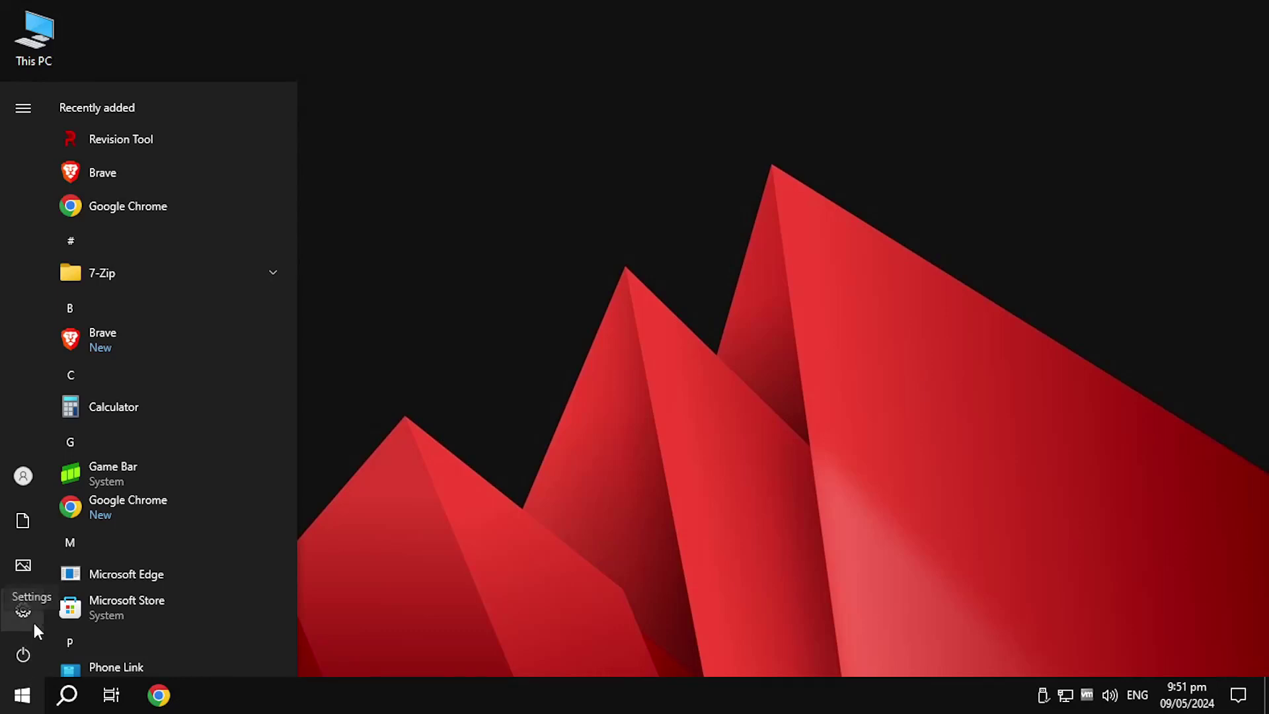
left_click(78, 696)
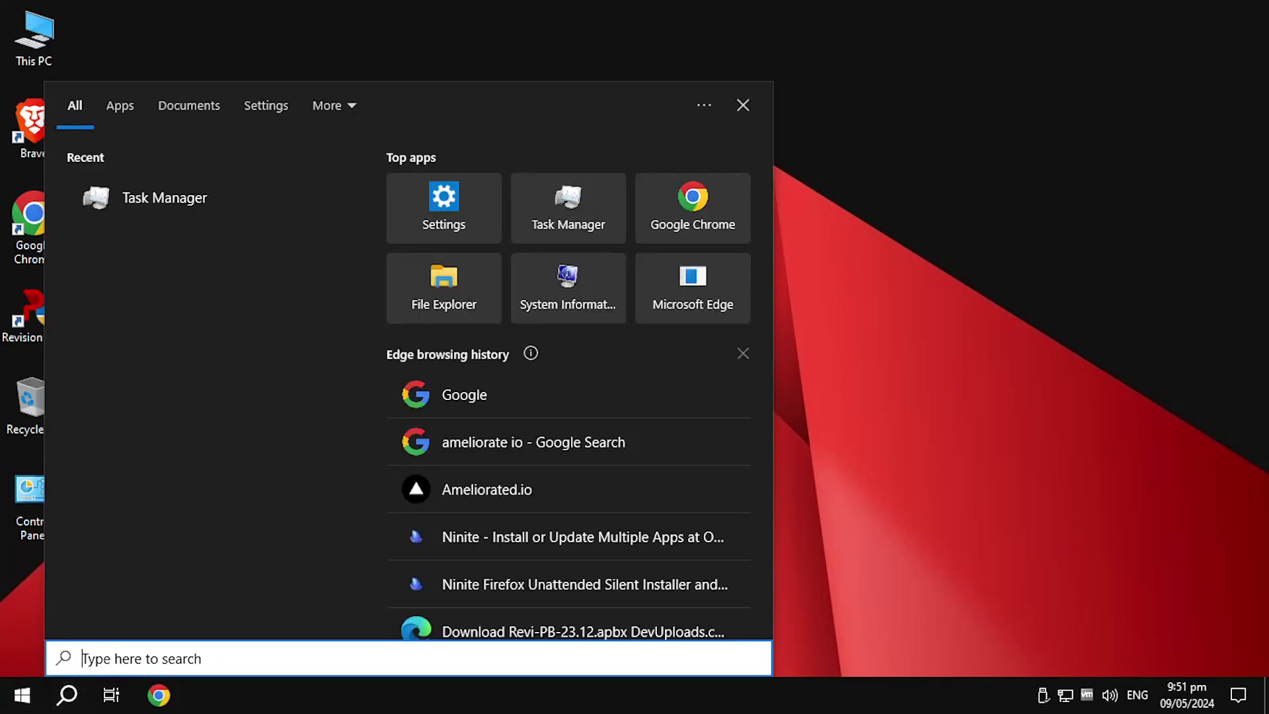
type("system")
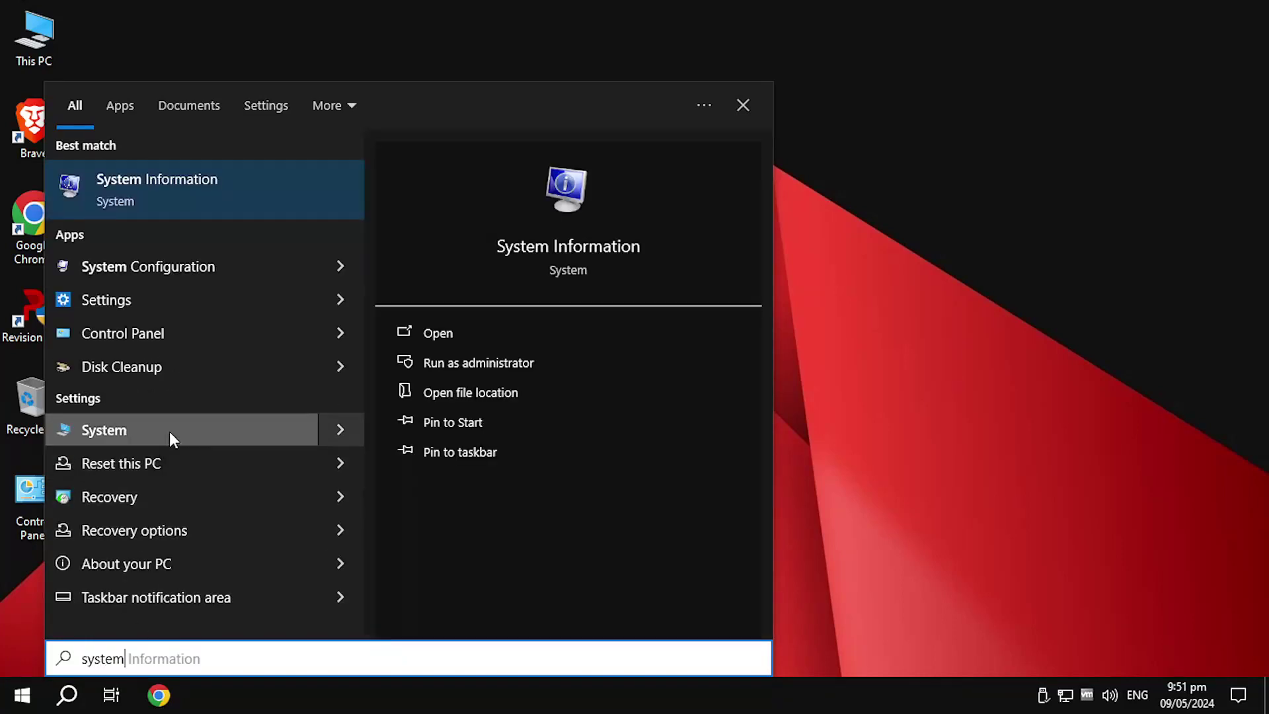
left_click(282, 439)
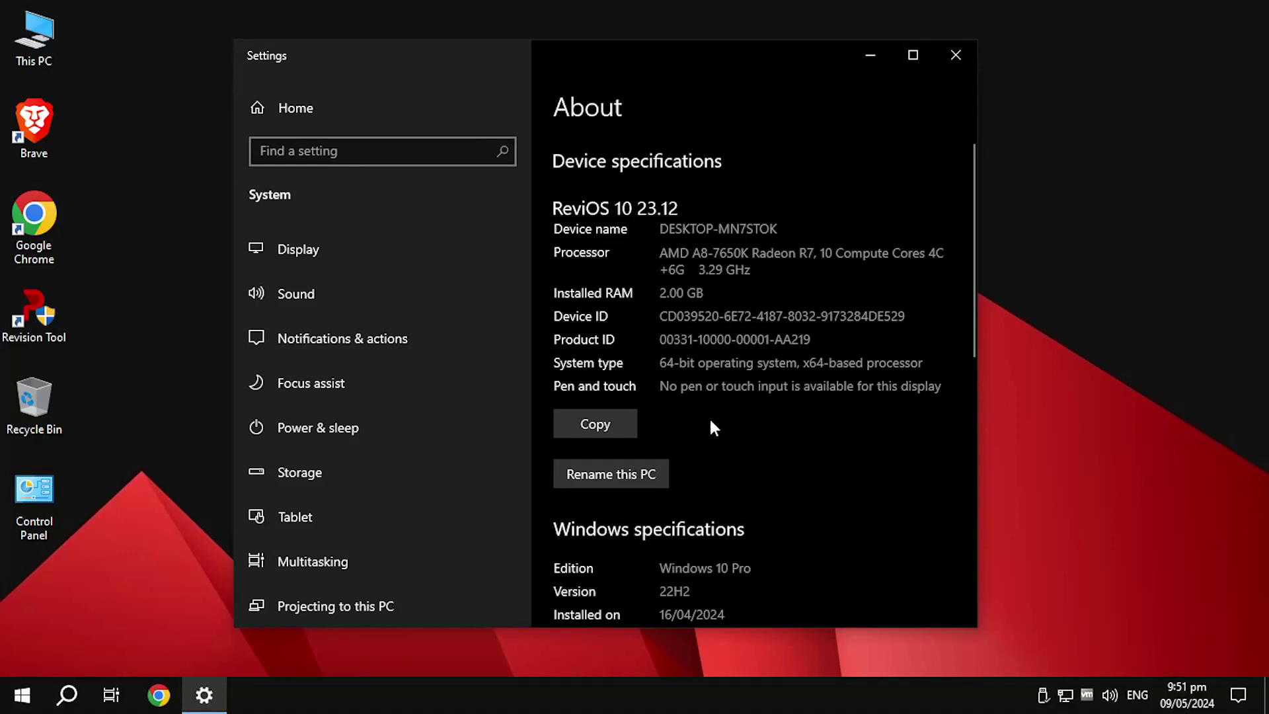
scroll(744, 465, "down", 5)
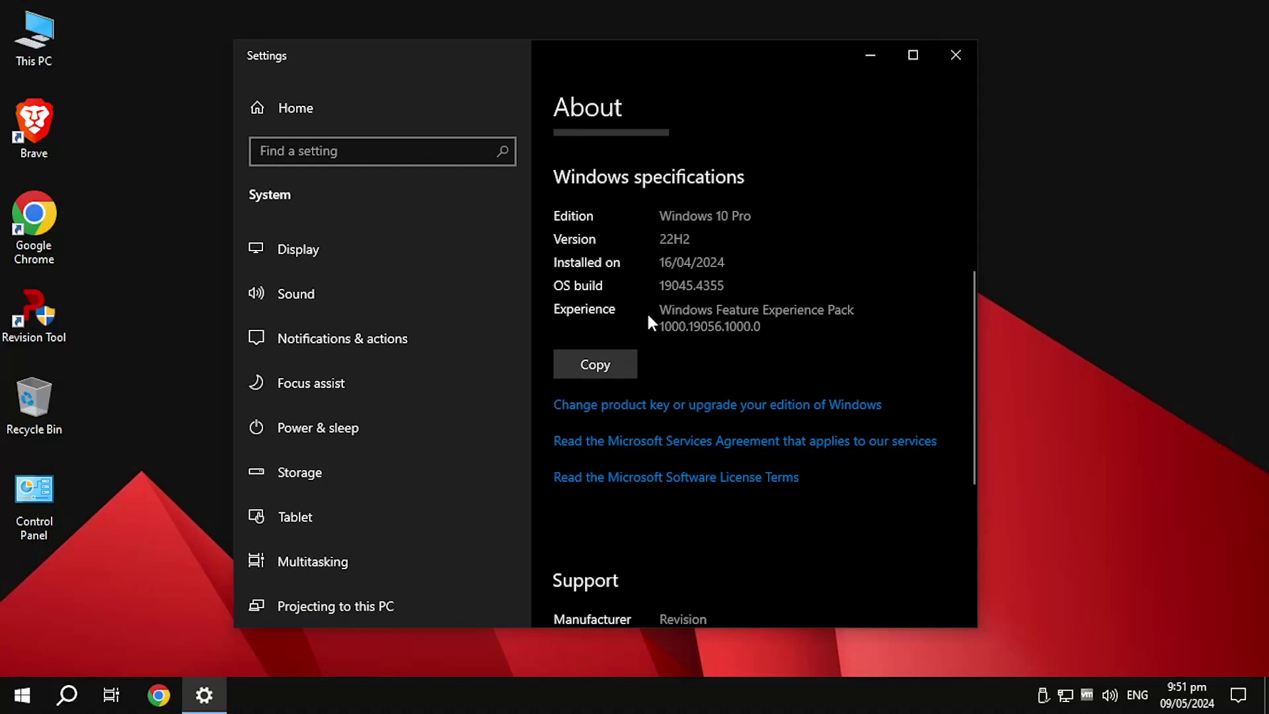
scroll(771, 342, "up", 5)
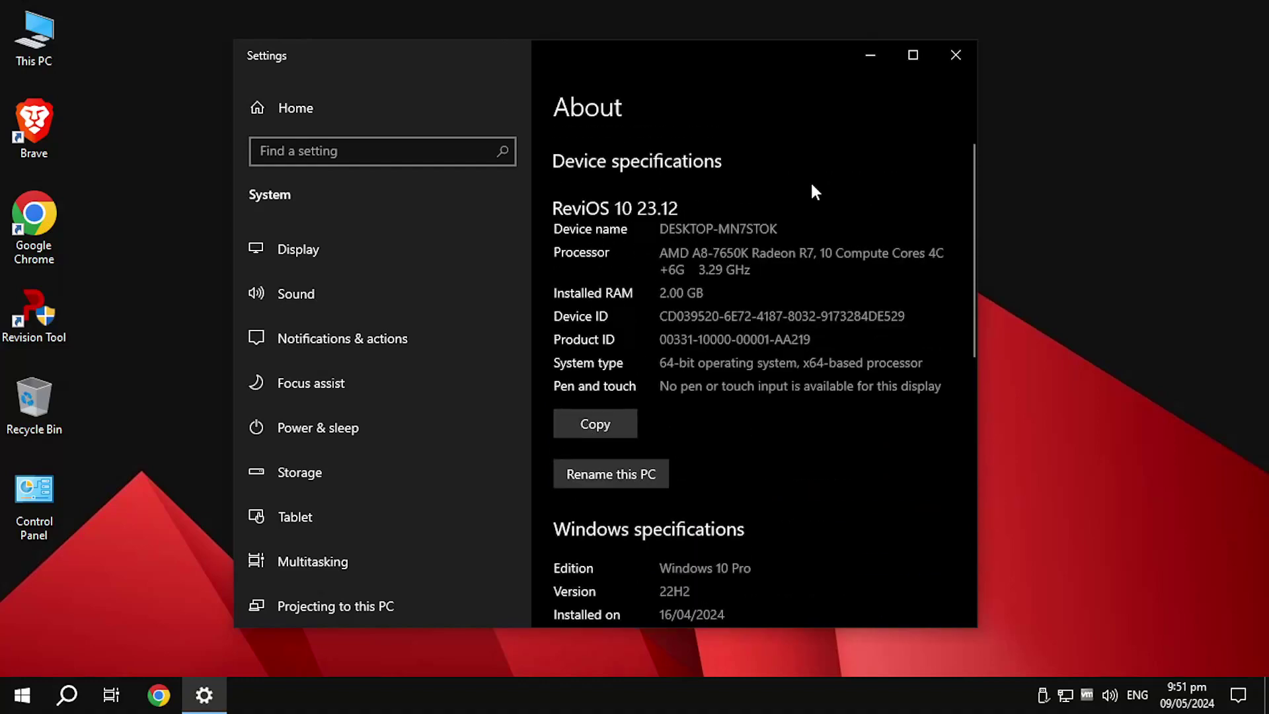
left_click(959, 60)
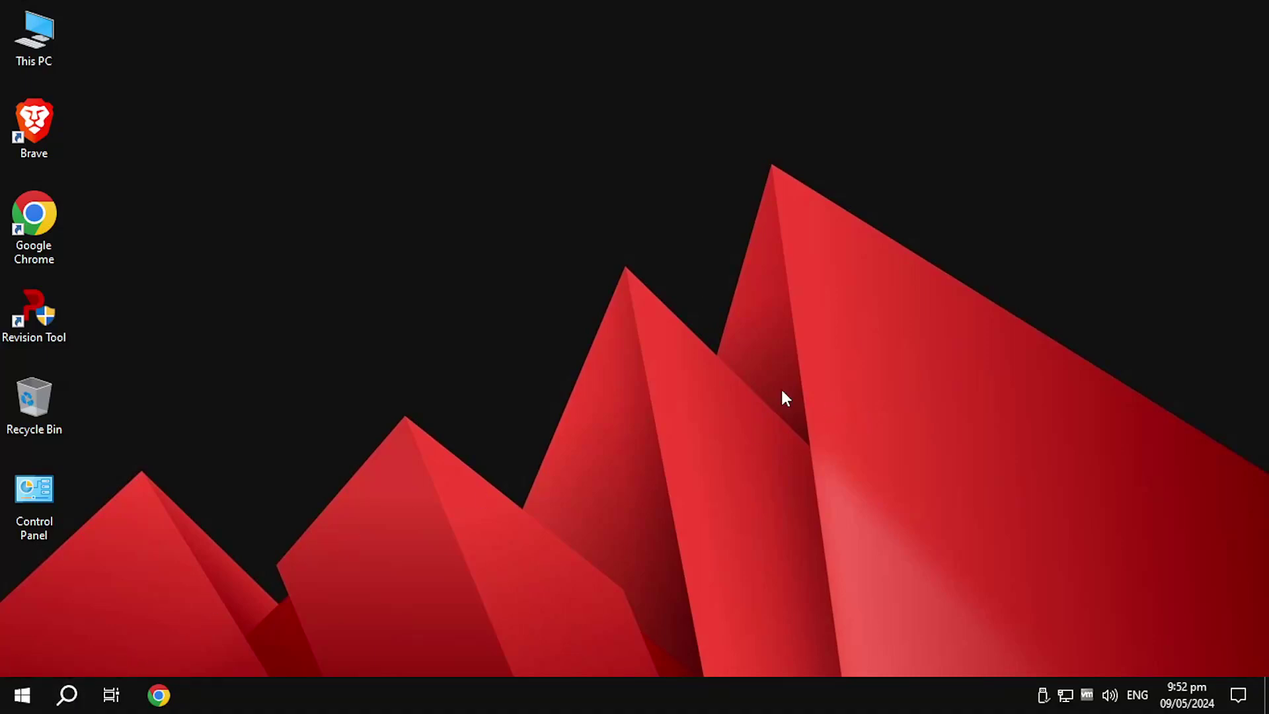
Open Windows Settings, check which pages Update & Security offers, and close the window
left_click(21, 696)
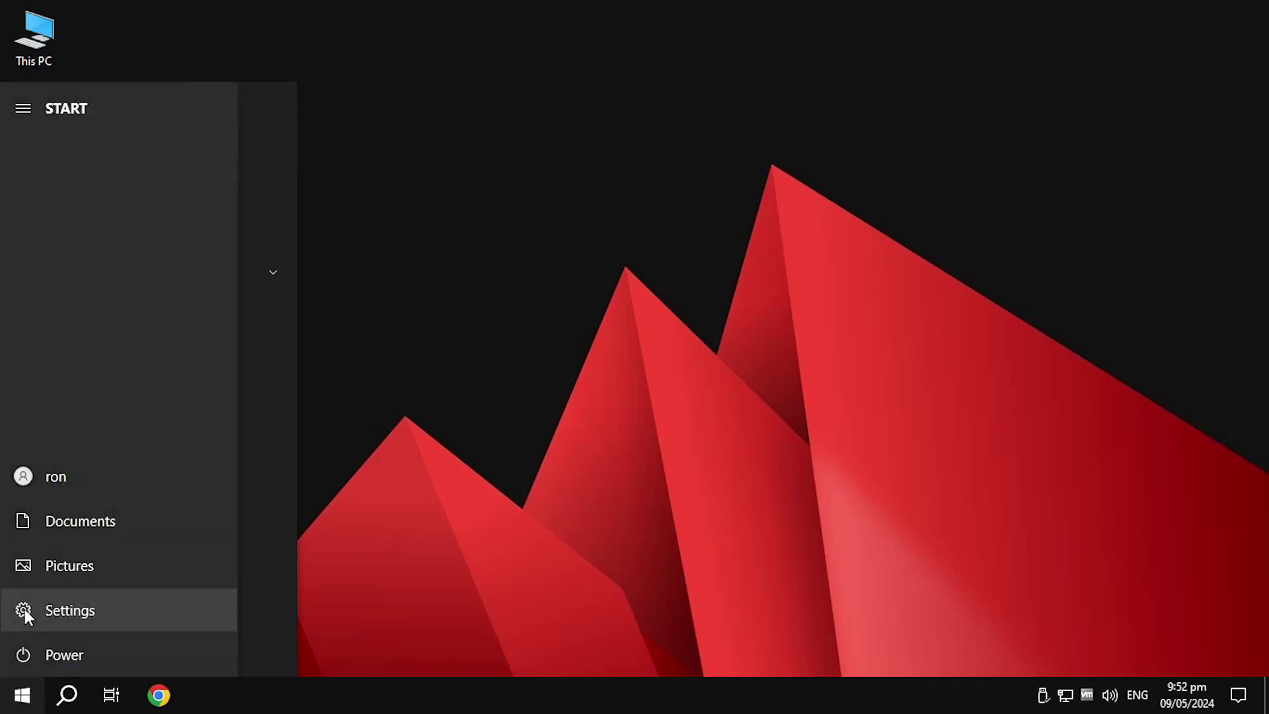
left_click(25, 609)
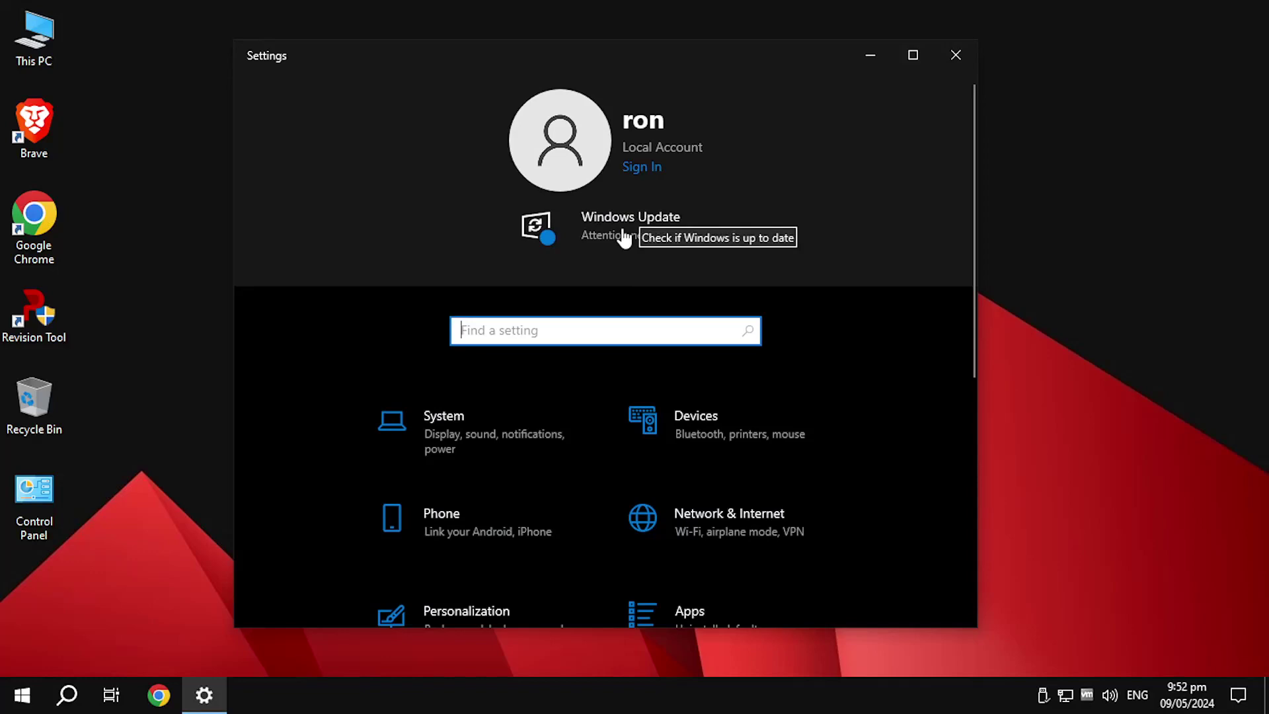
scroll(621, 284, "down", 5)
scroll(620, 289, "down", 1)
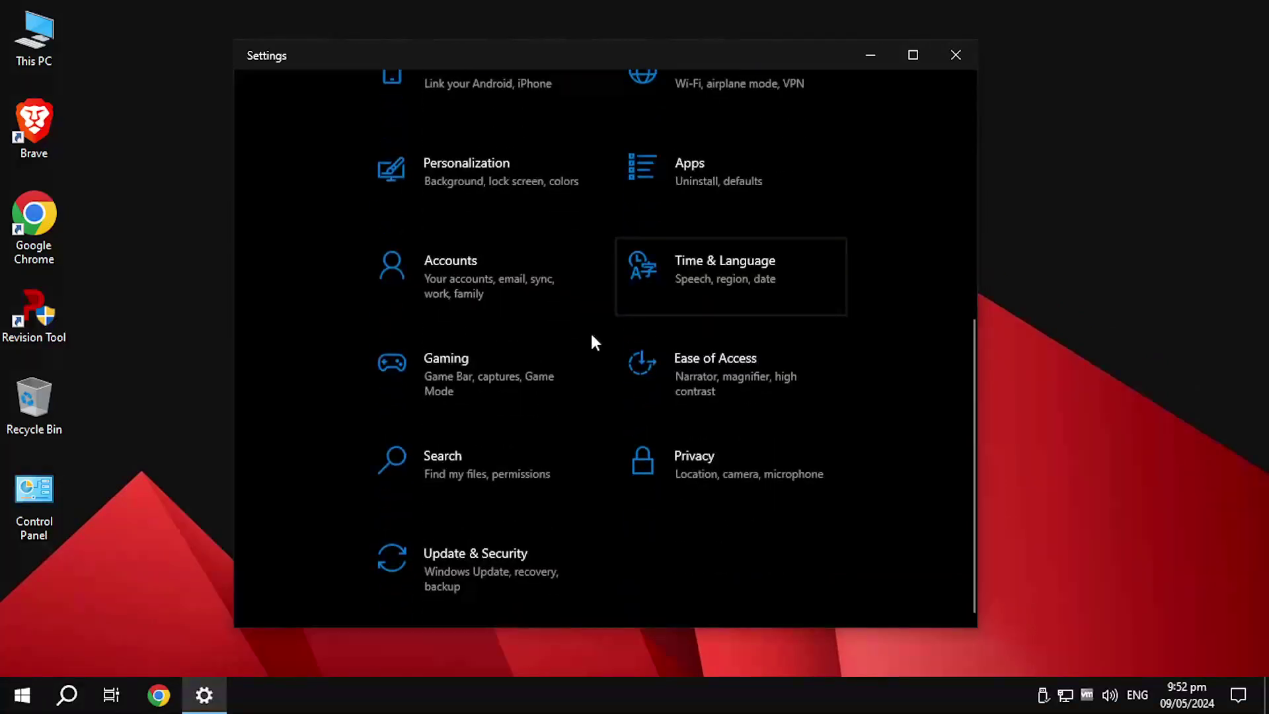
left_click(458, 572)
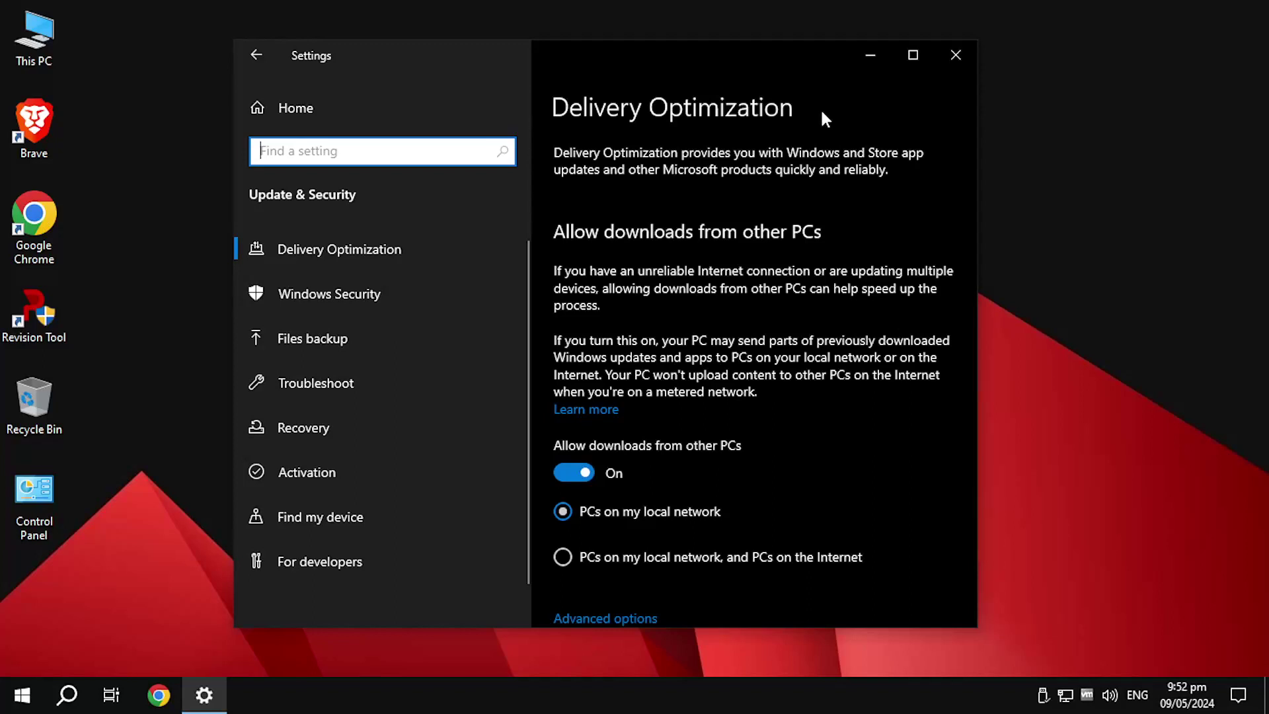
left_click(963, 64)
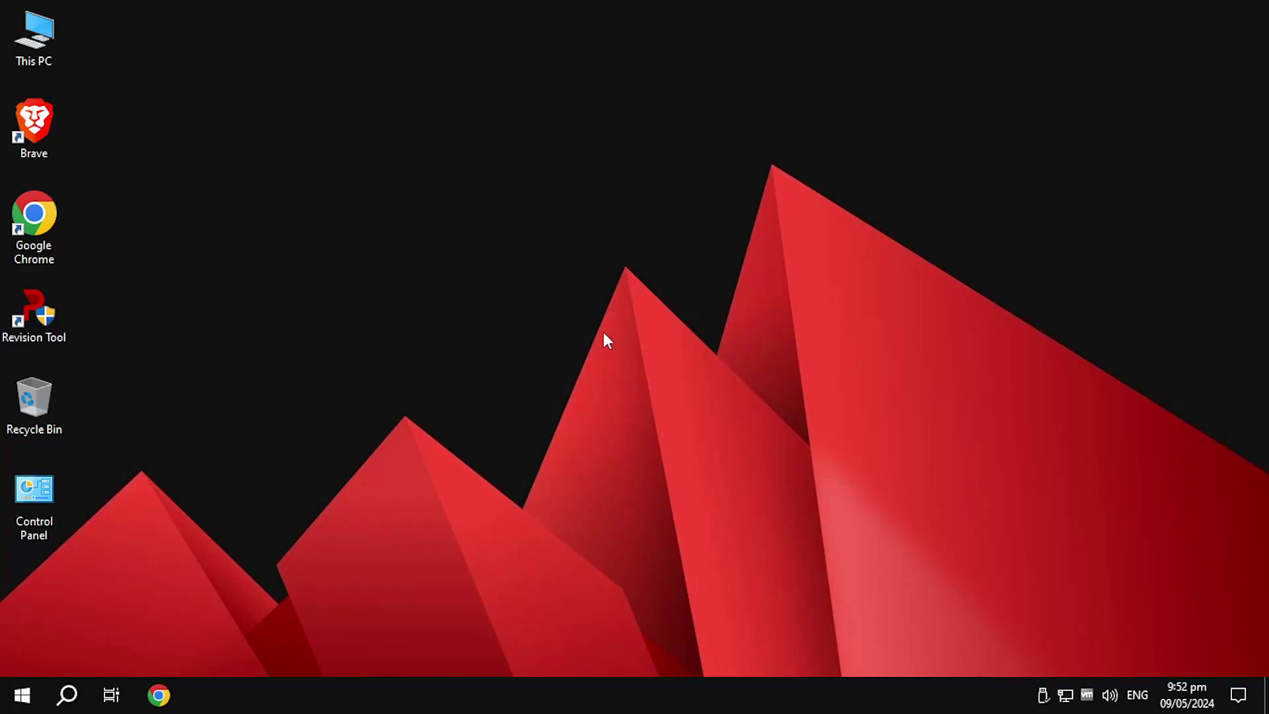
Launch Brave from the desktop, decline pinning it to the taskbar, and maximize its window
double_click(38, 130)
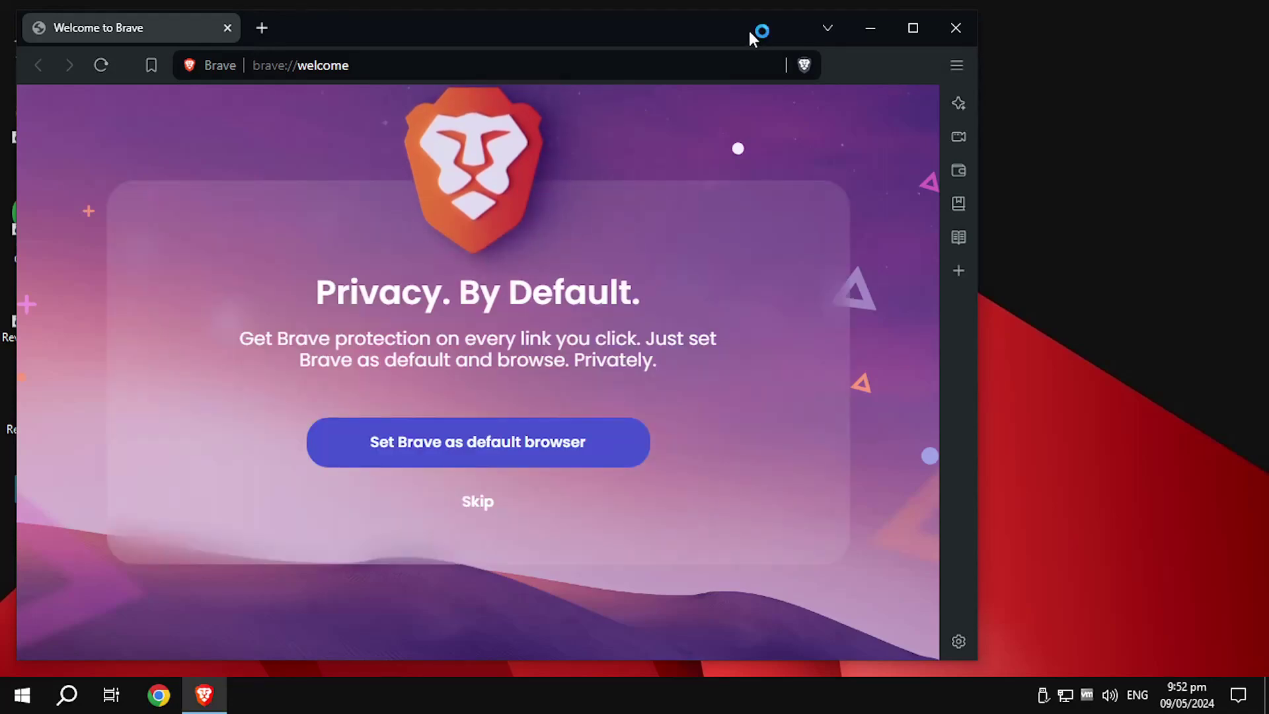
left_click_drag(748, 29, 899, 30)
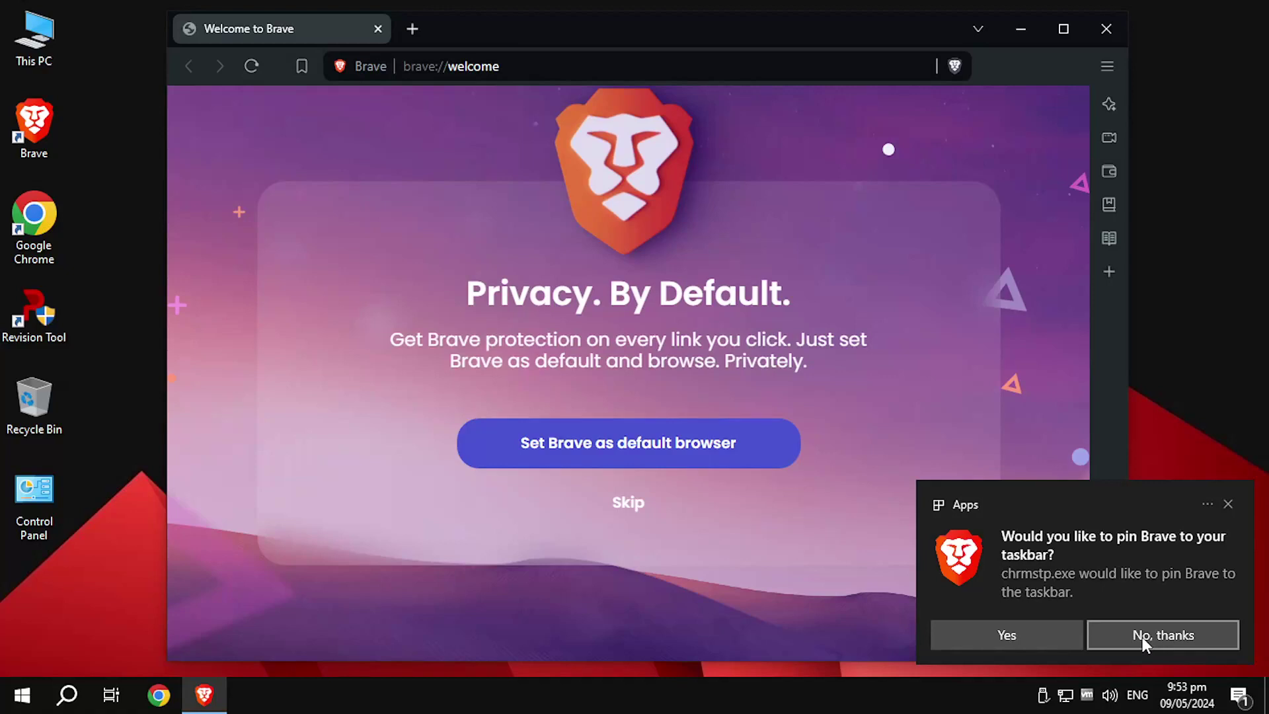
left_click(1142, 636)
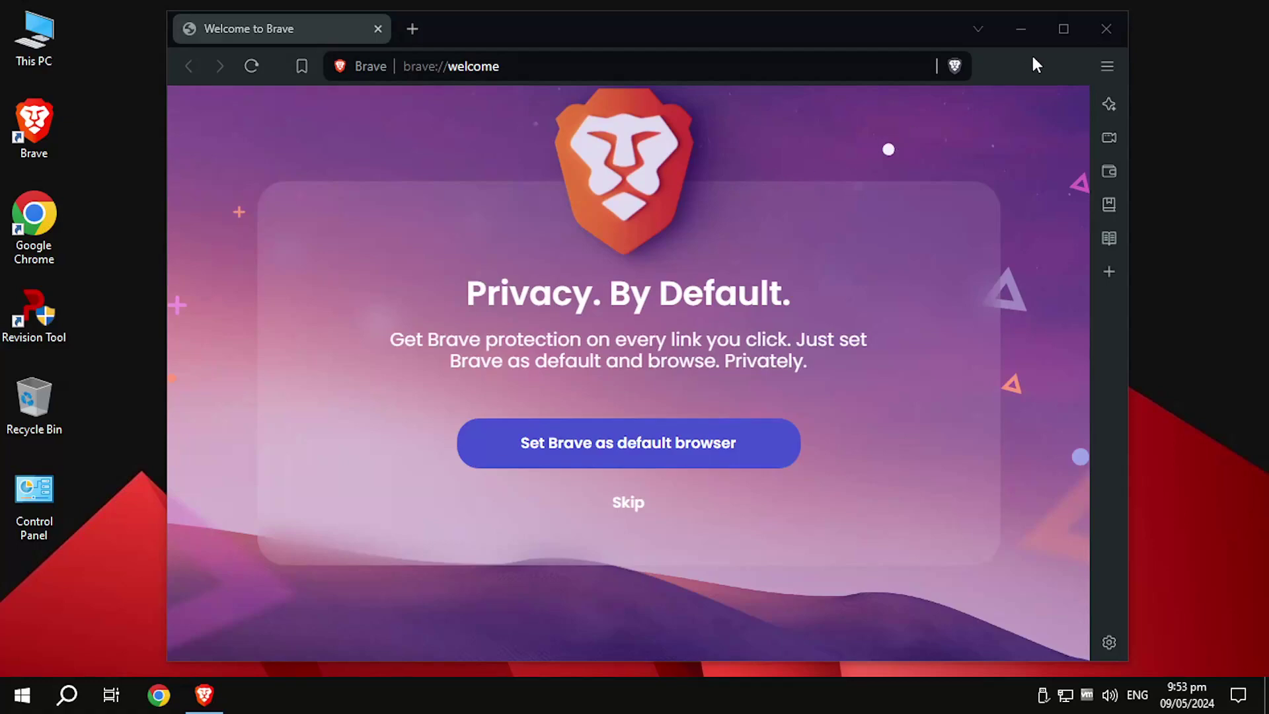
left_click(1062, 30)
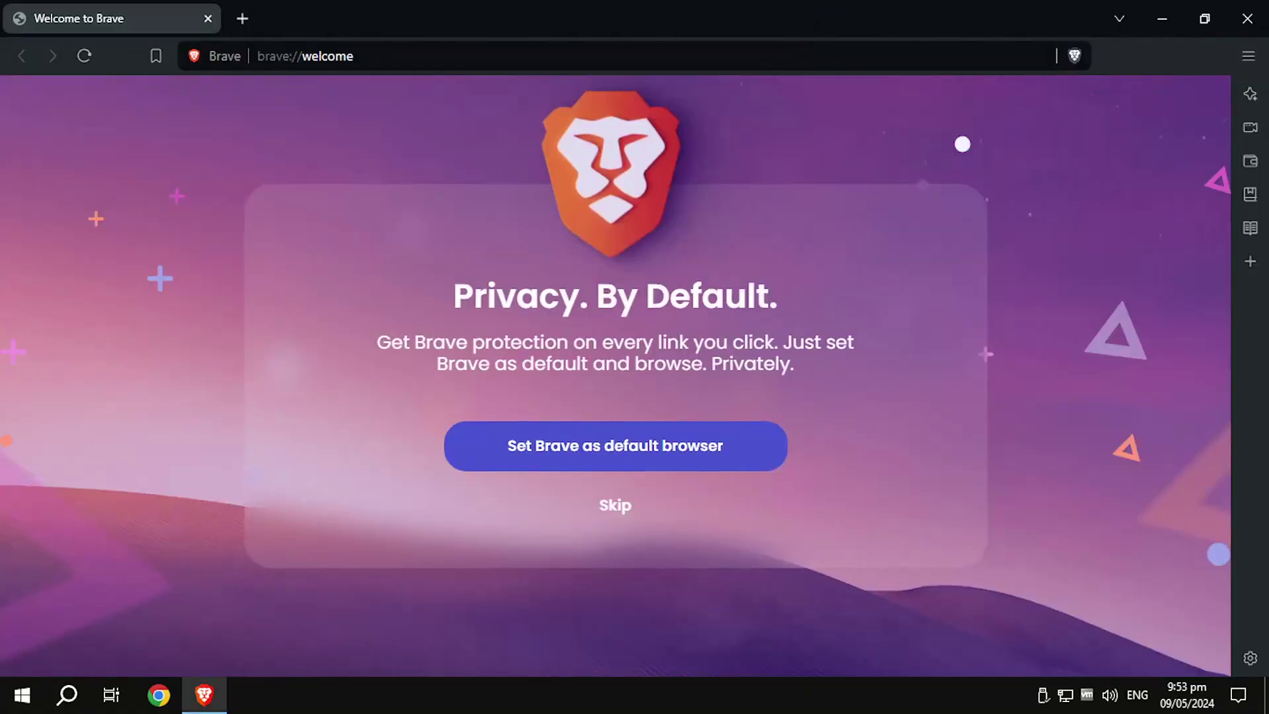
left_click(305, 56)
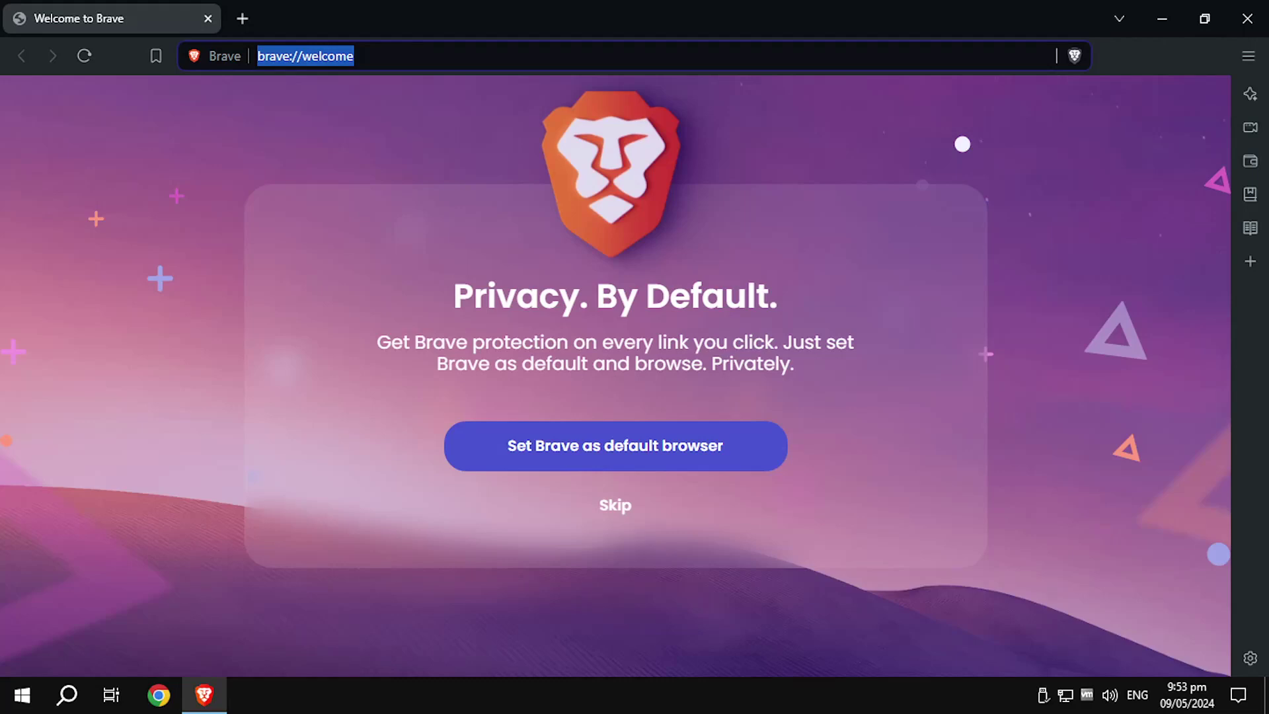
type("ww")
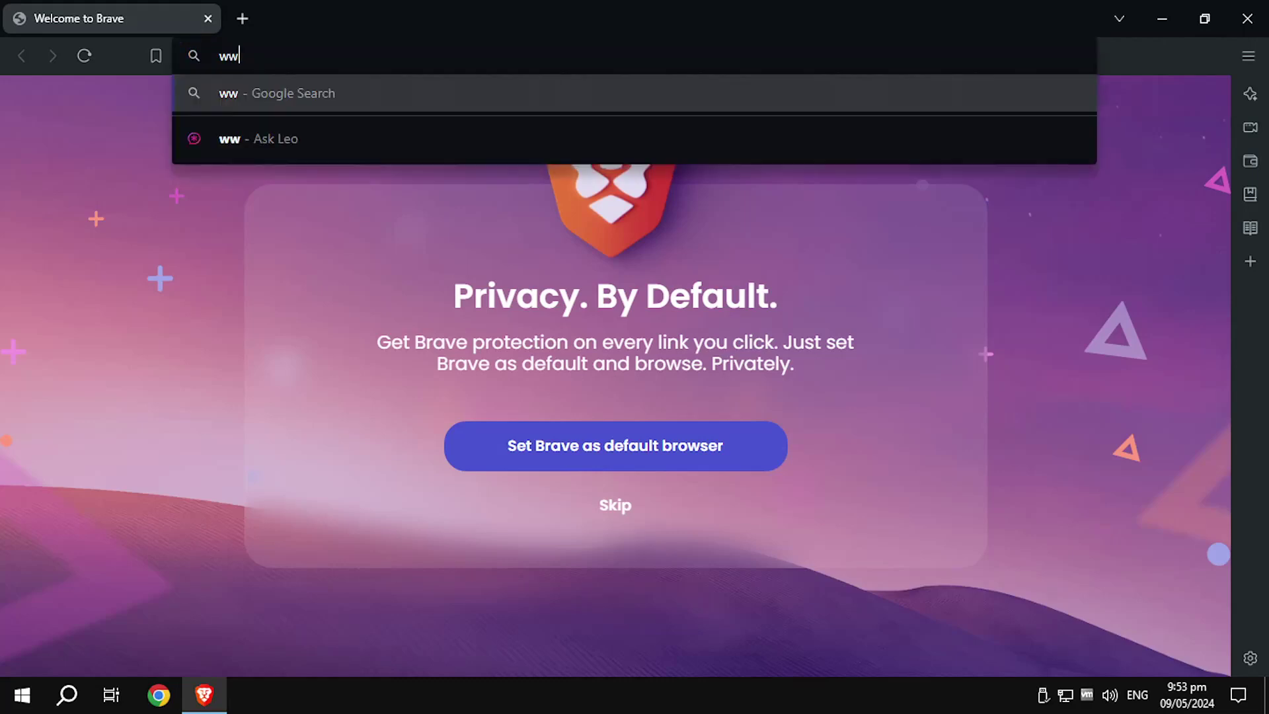
type("w.google.com")
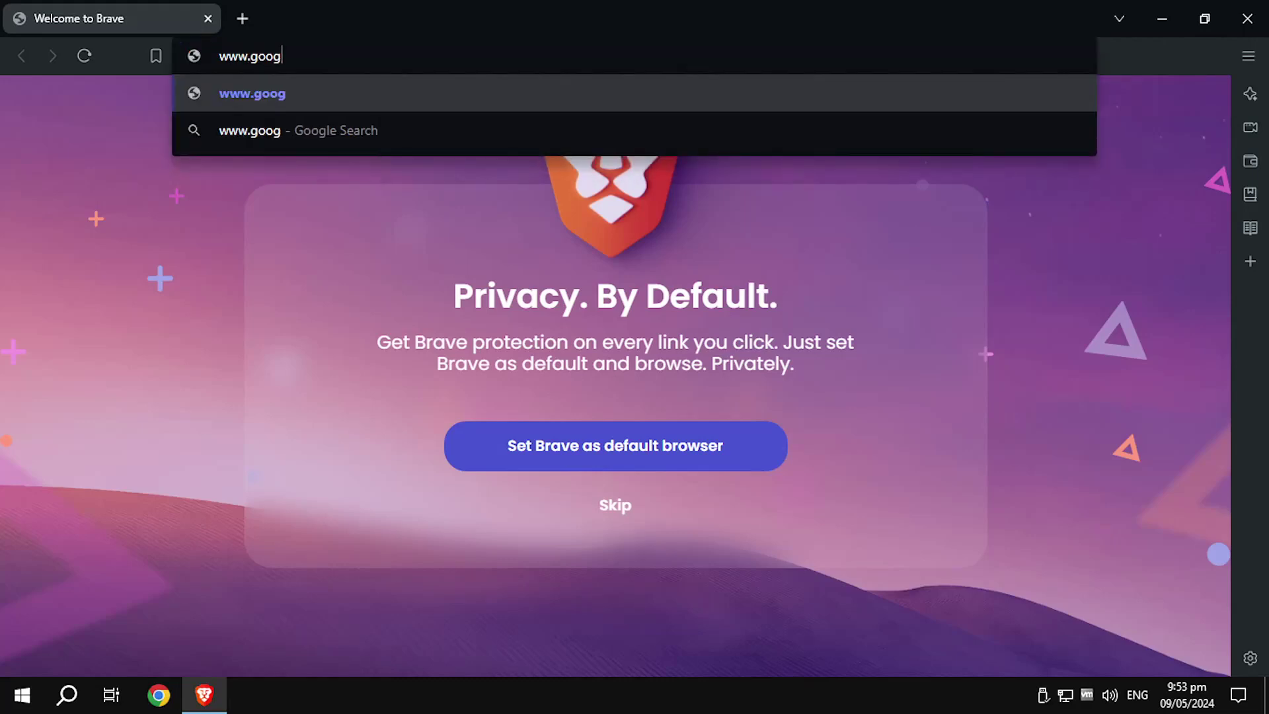
key("Return")
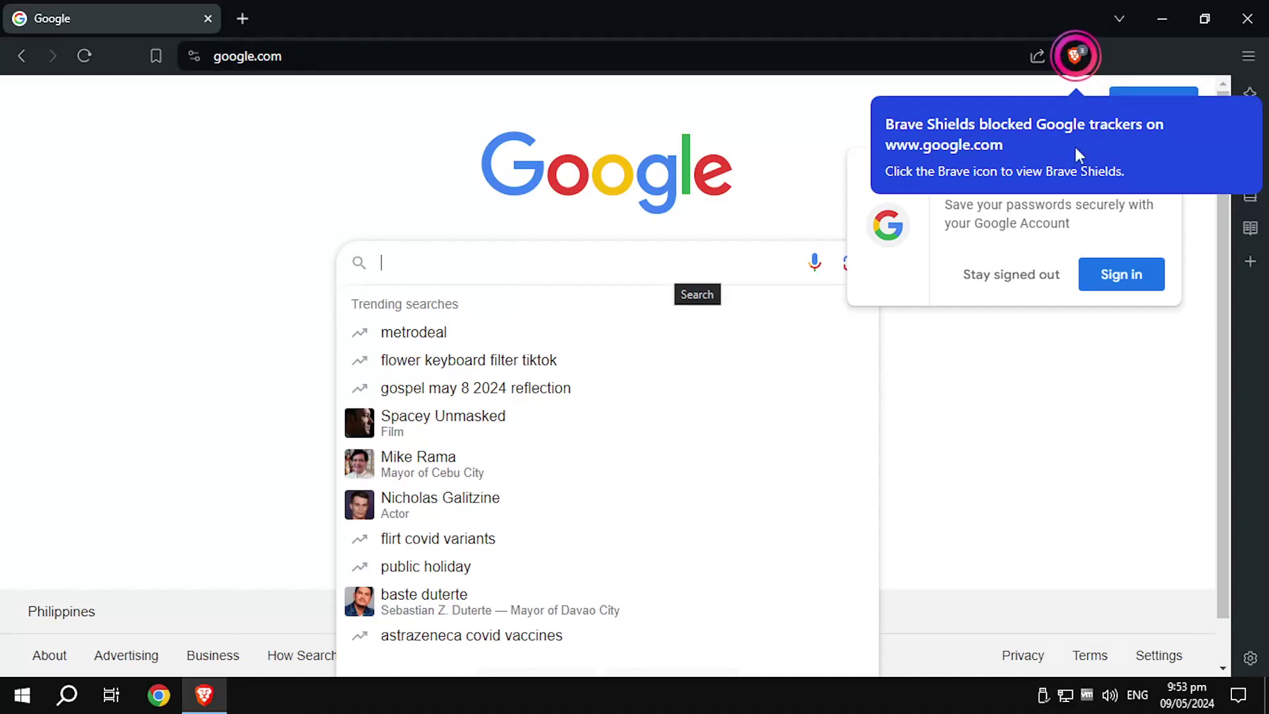
left_click(1247, 20)
left_click(536, 415)
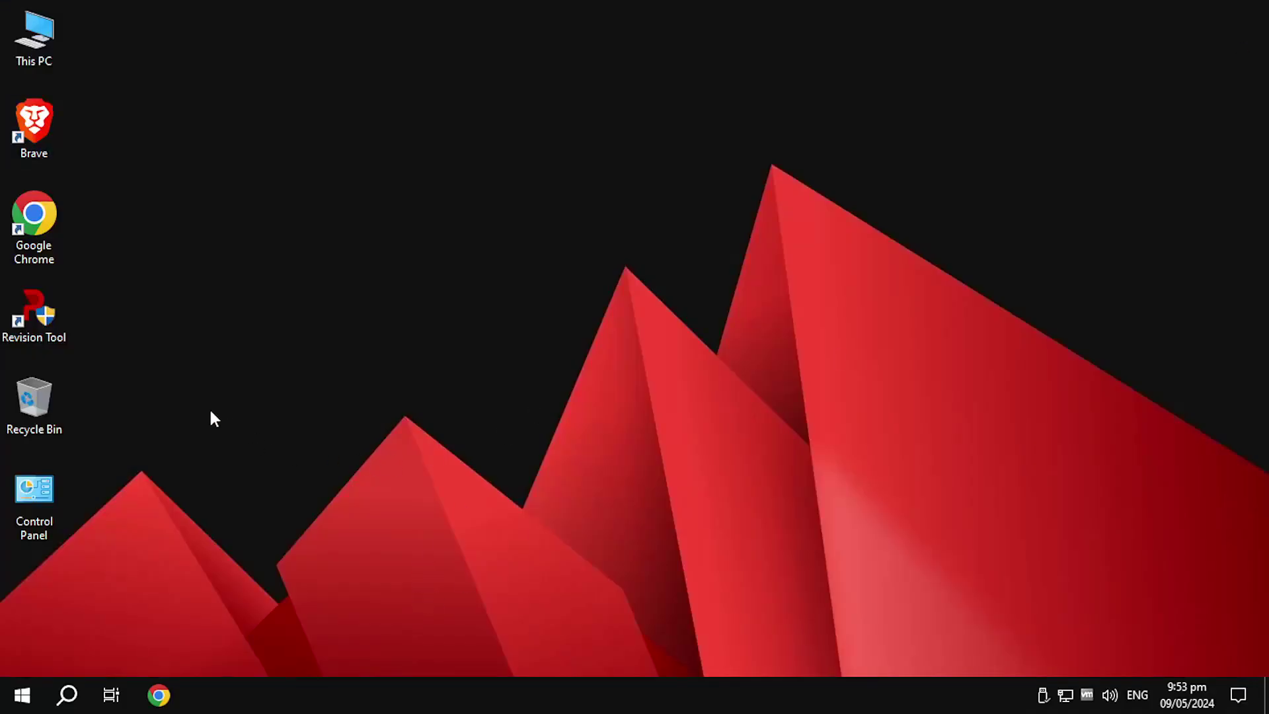
Open Revision Tool with administrator permission, look through its Security, Windows Updates, Performance, Usability, Miscellaneous, Settings and MS Store pages, and close it
double_click(33, 319)
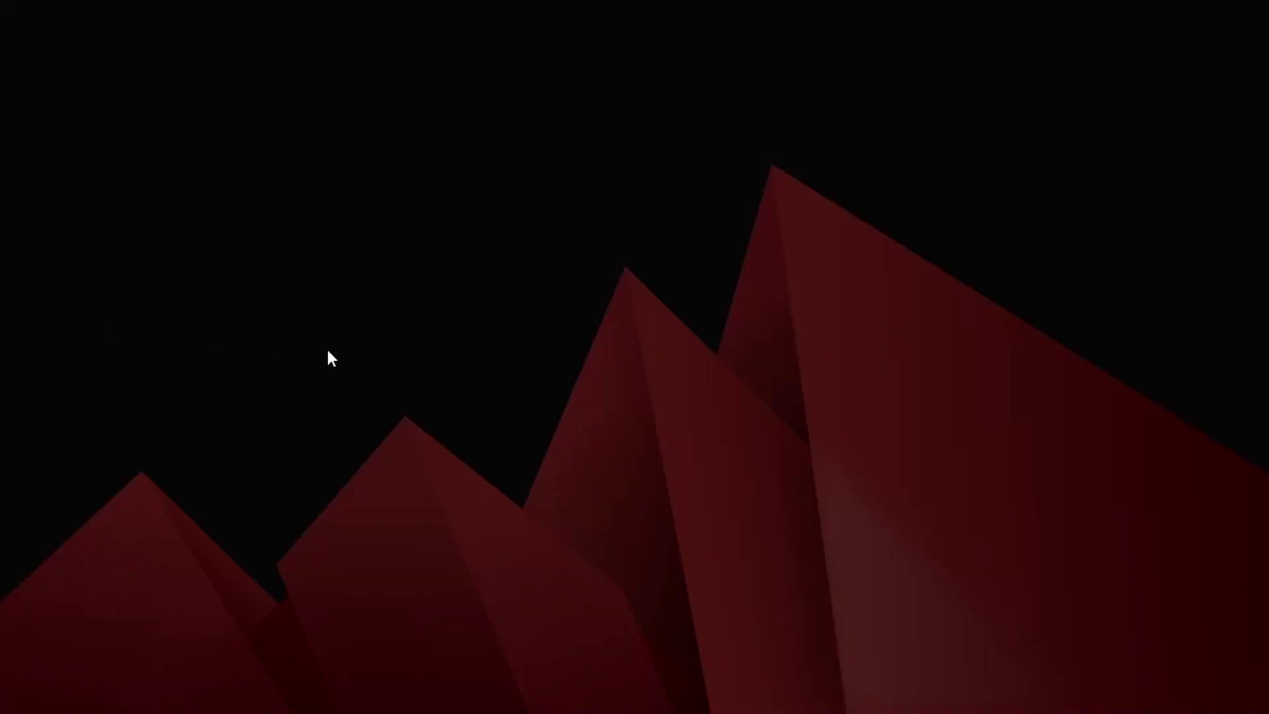
left_click(532, 481)
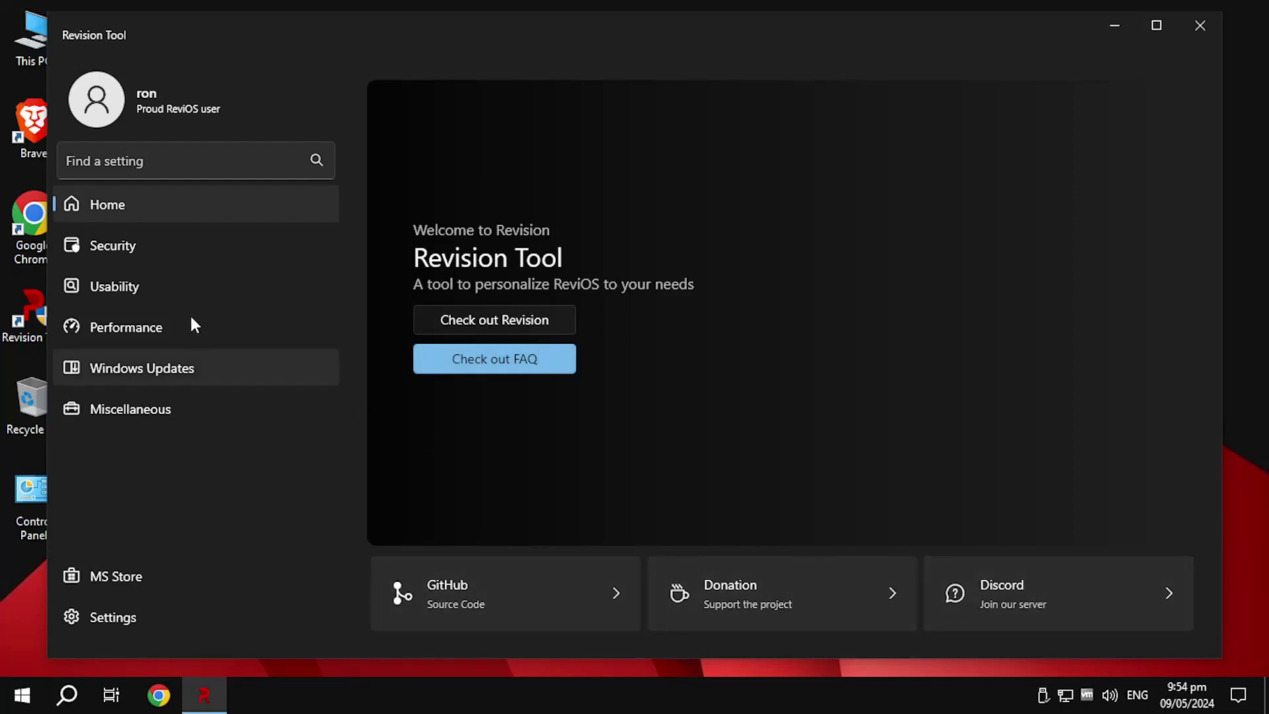
left_click(144, 260)
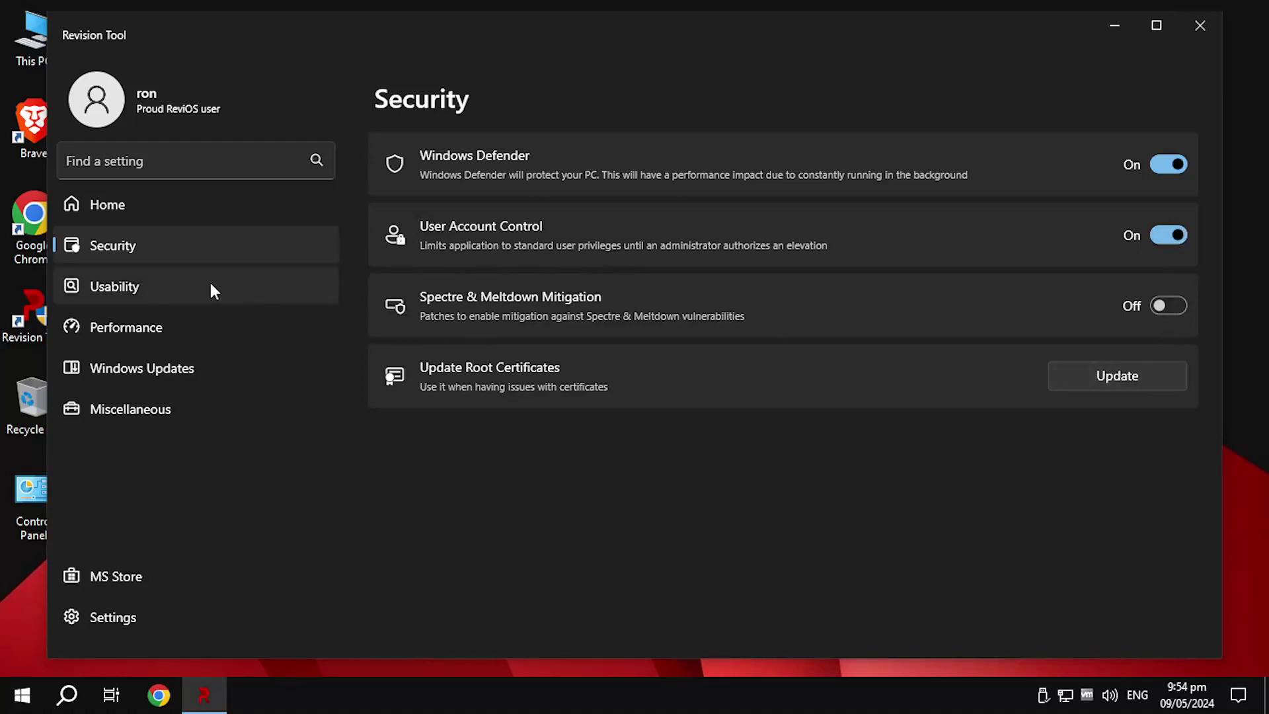
left_click(206, 382)
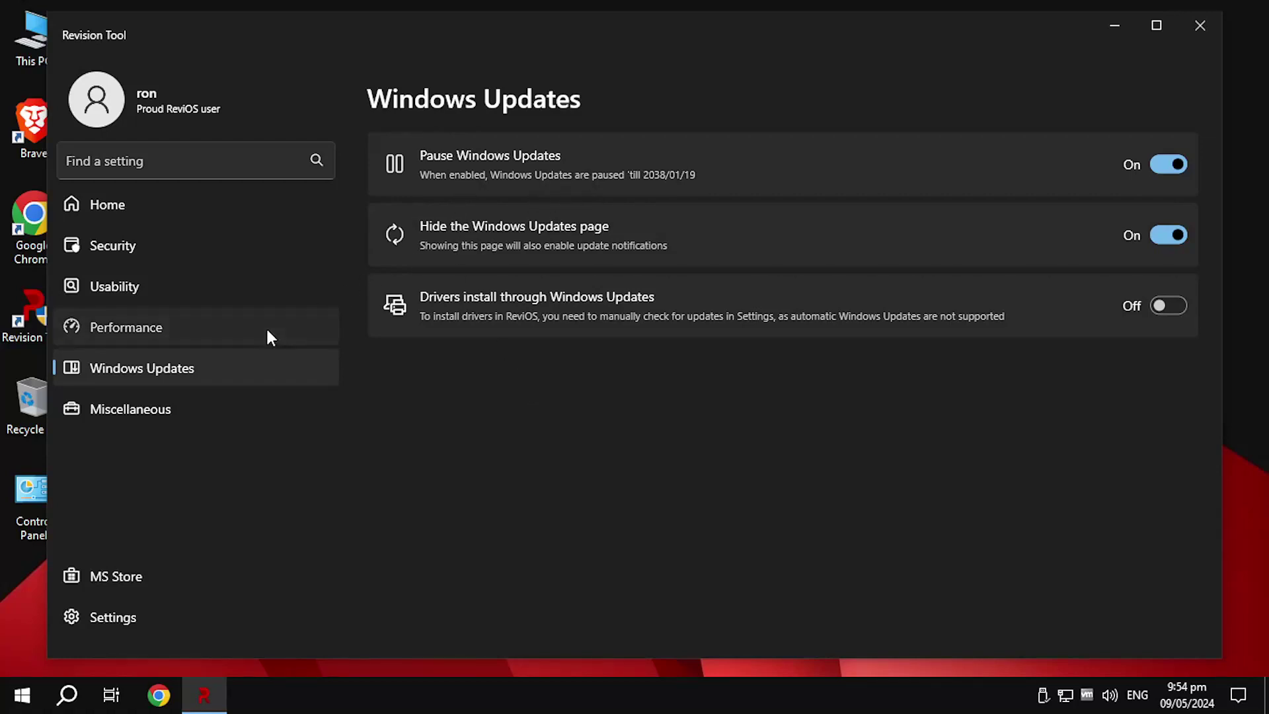
left_click(268, 330)
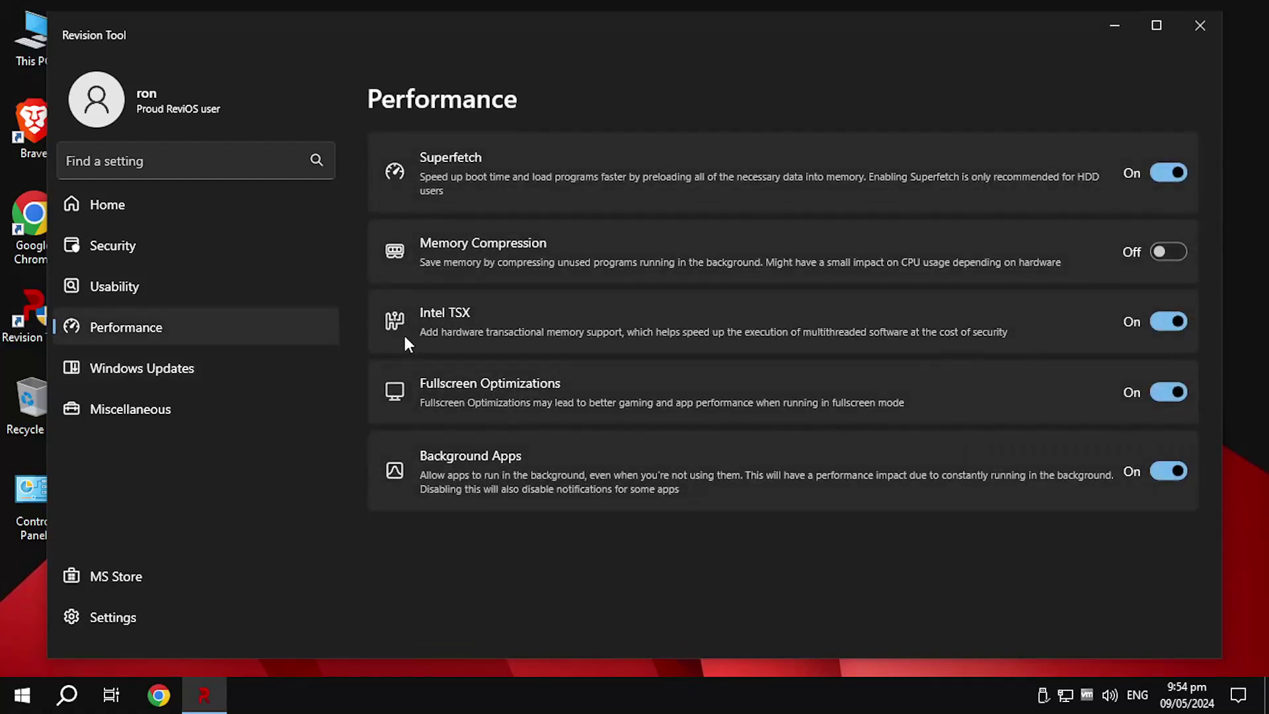
left_click(157, 287)
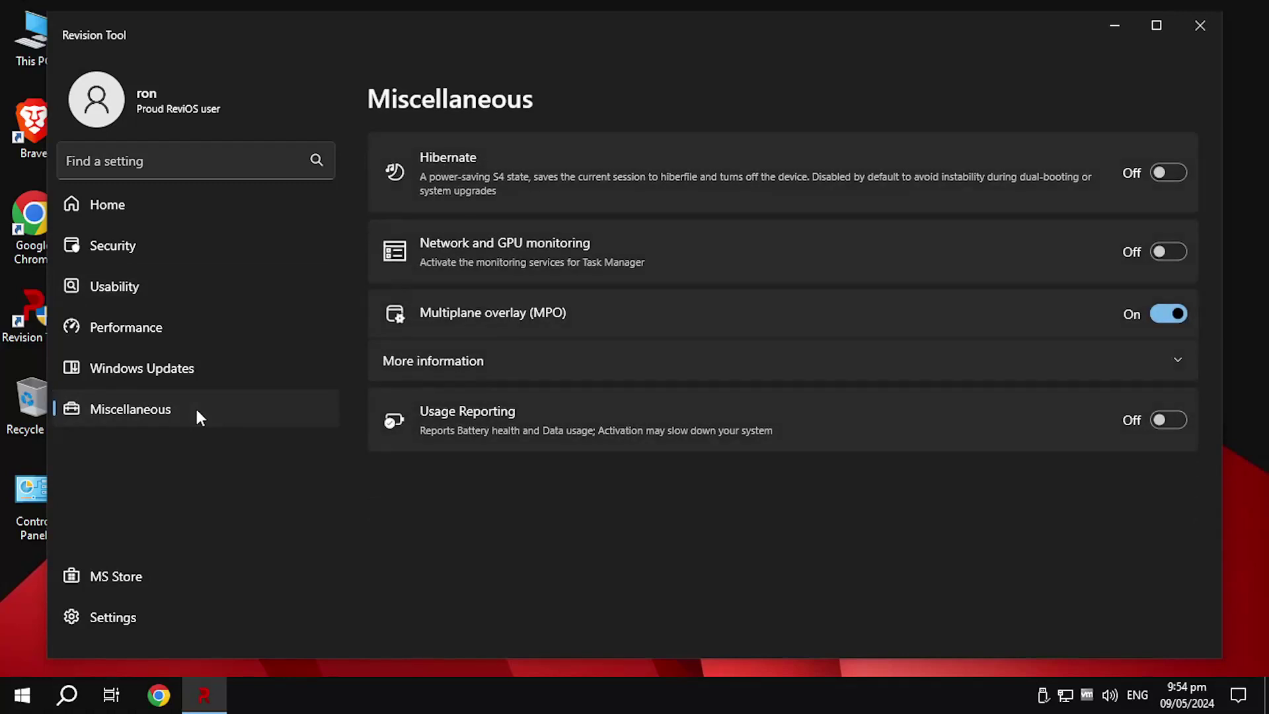
left_click(171, 619)
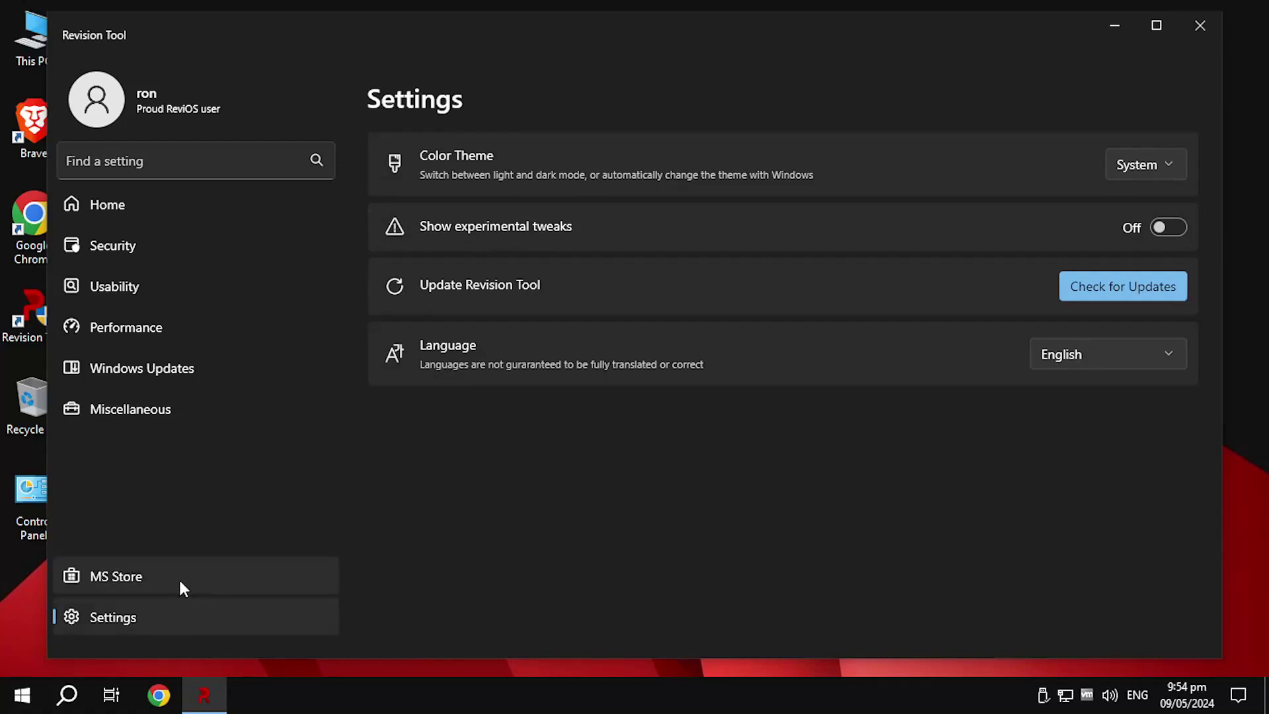
left_click(179, 577)
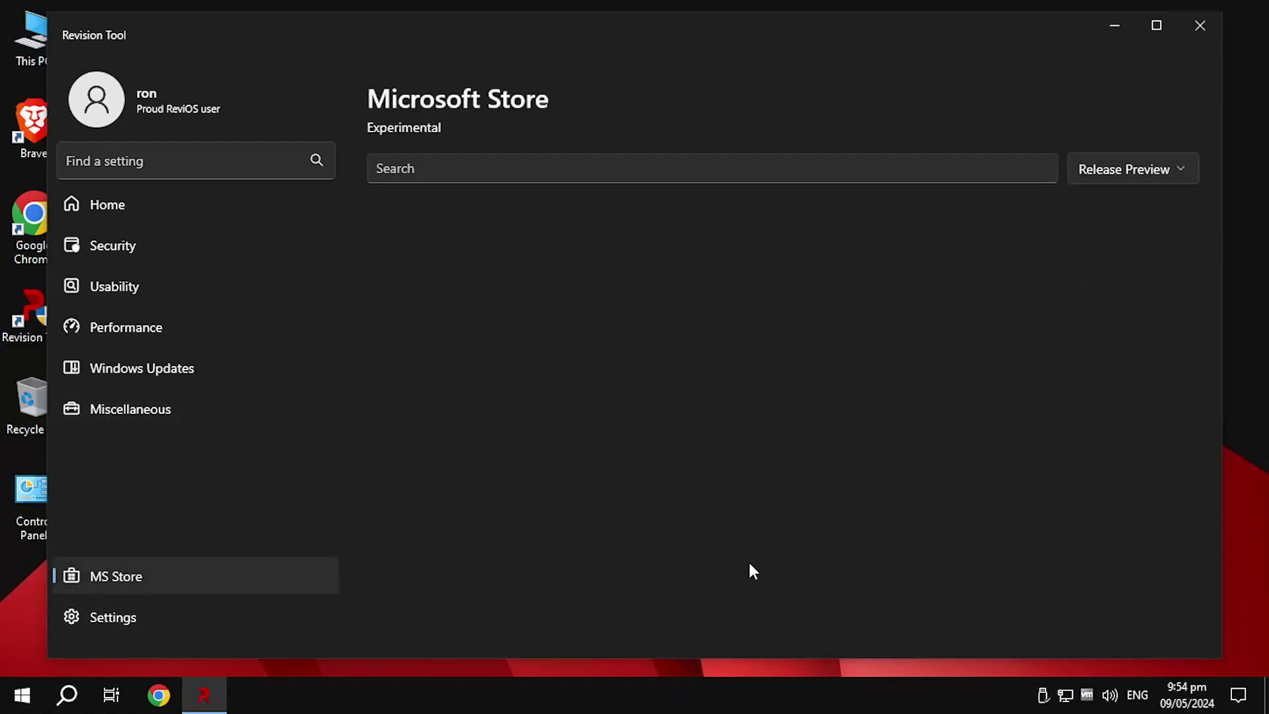
left_click(1201, 27)
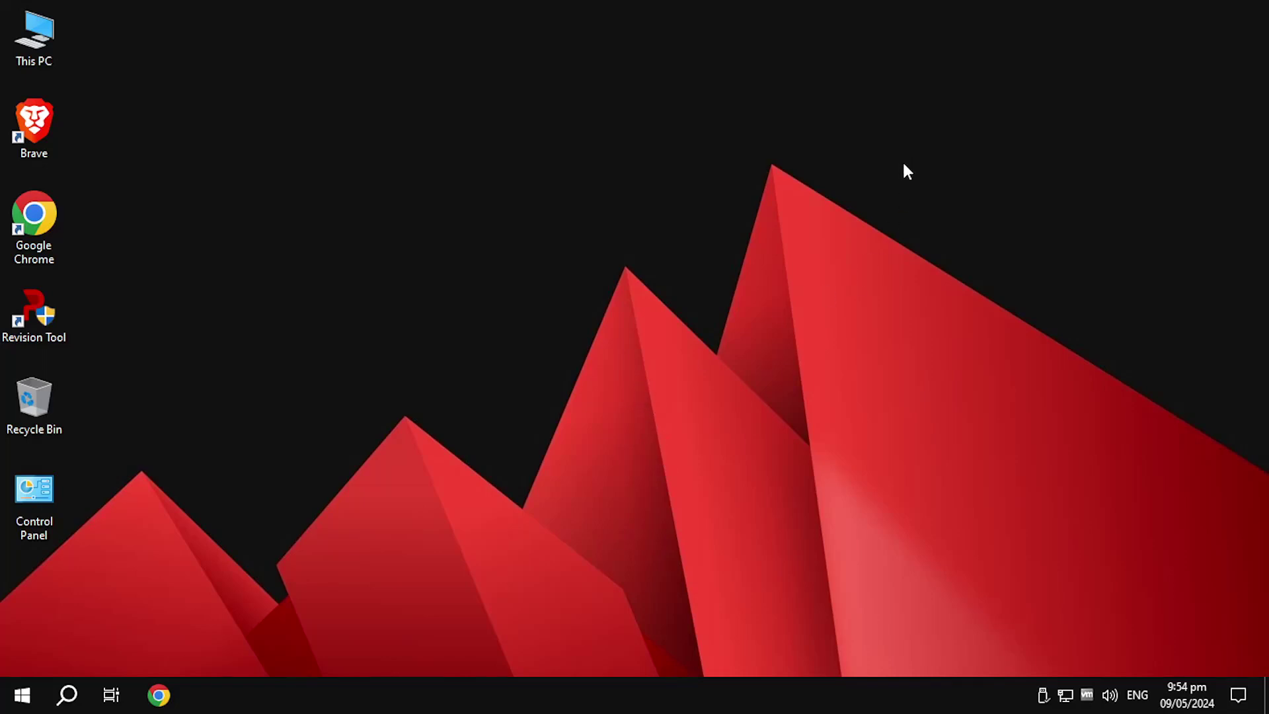
Shut down the computer from the Start menu's power options
left_click(22, 695)
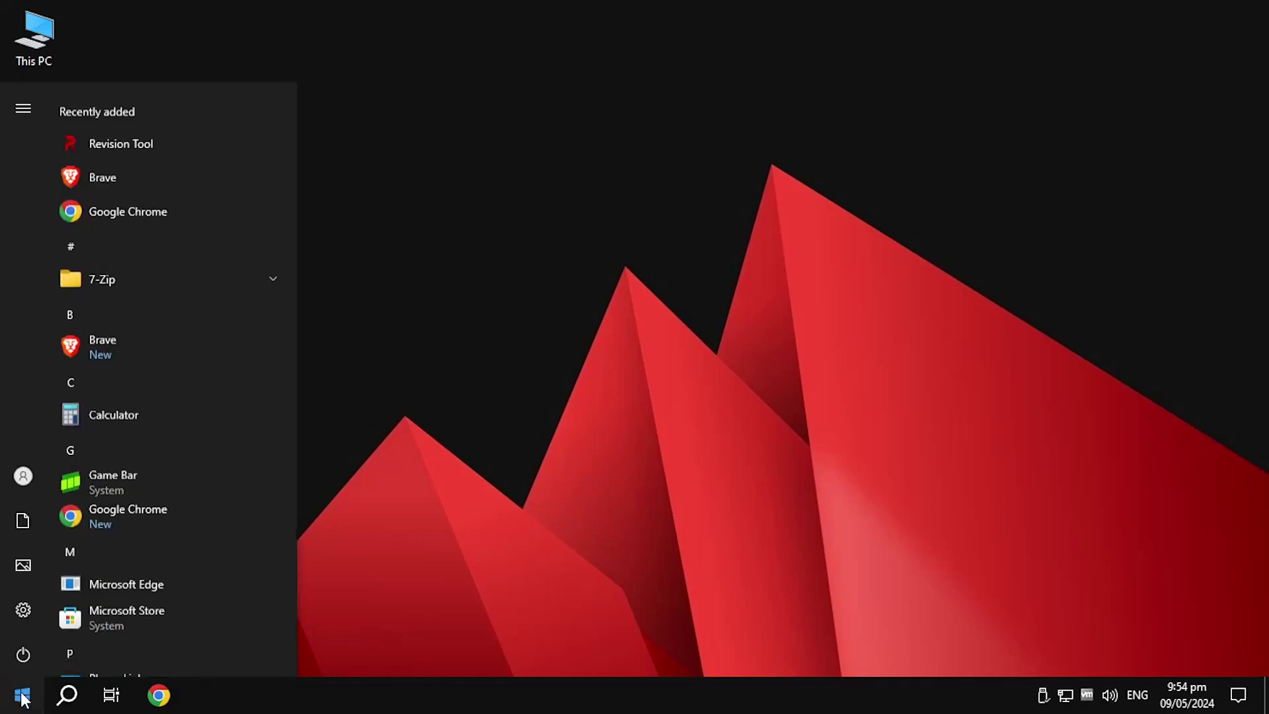
mouse_move(22, 656)
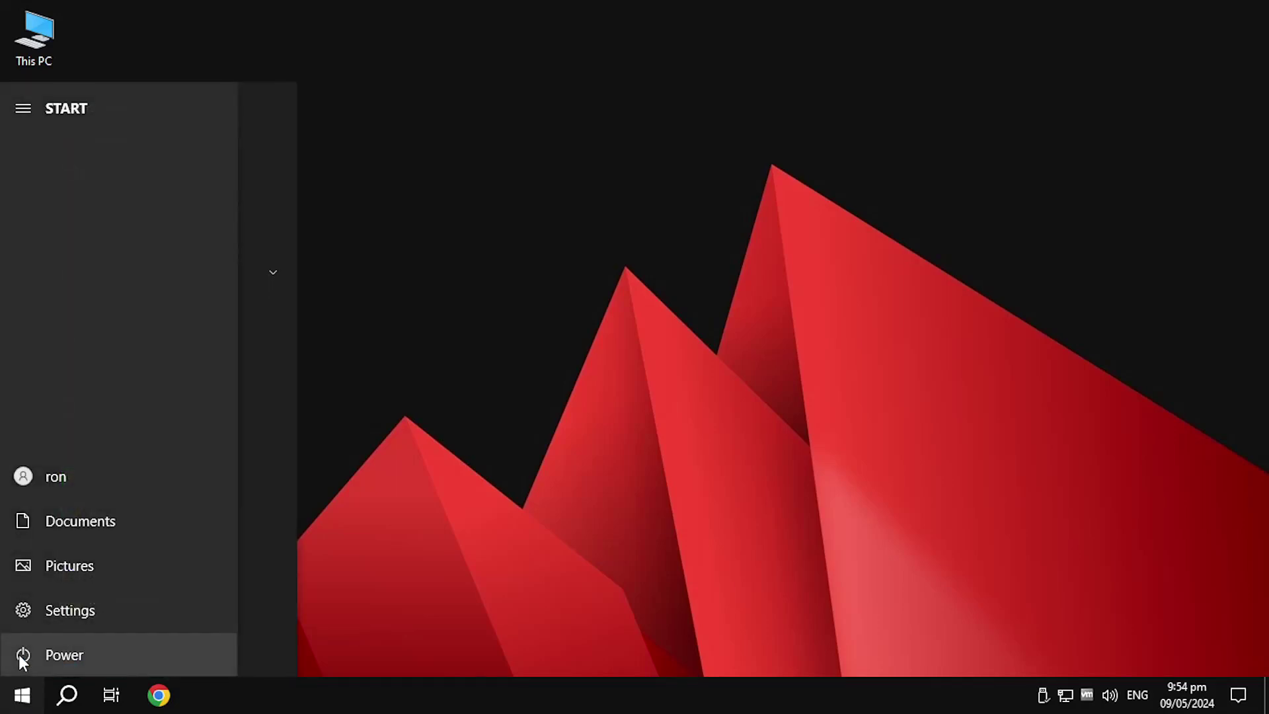
left_click(92, 657)
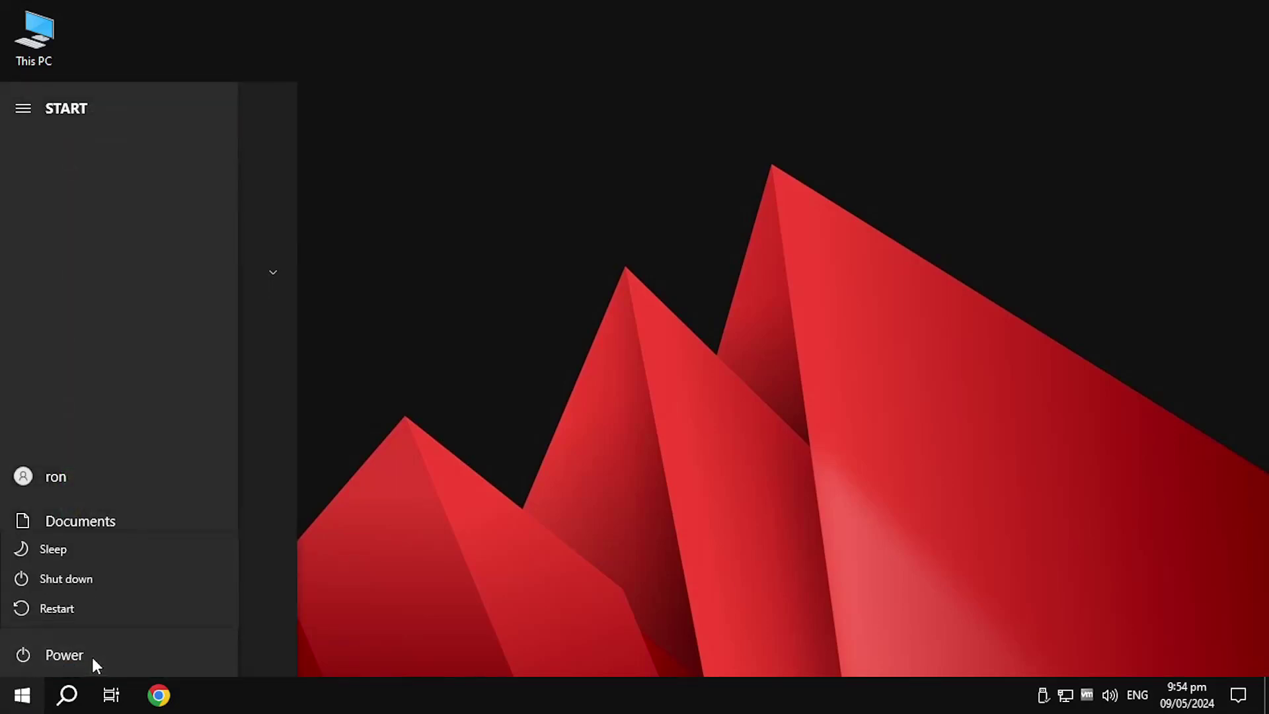
left_click(96, 580)
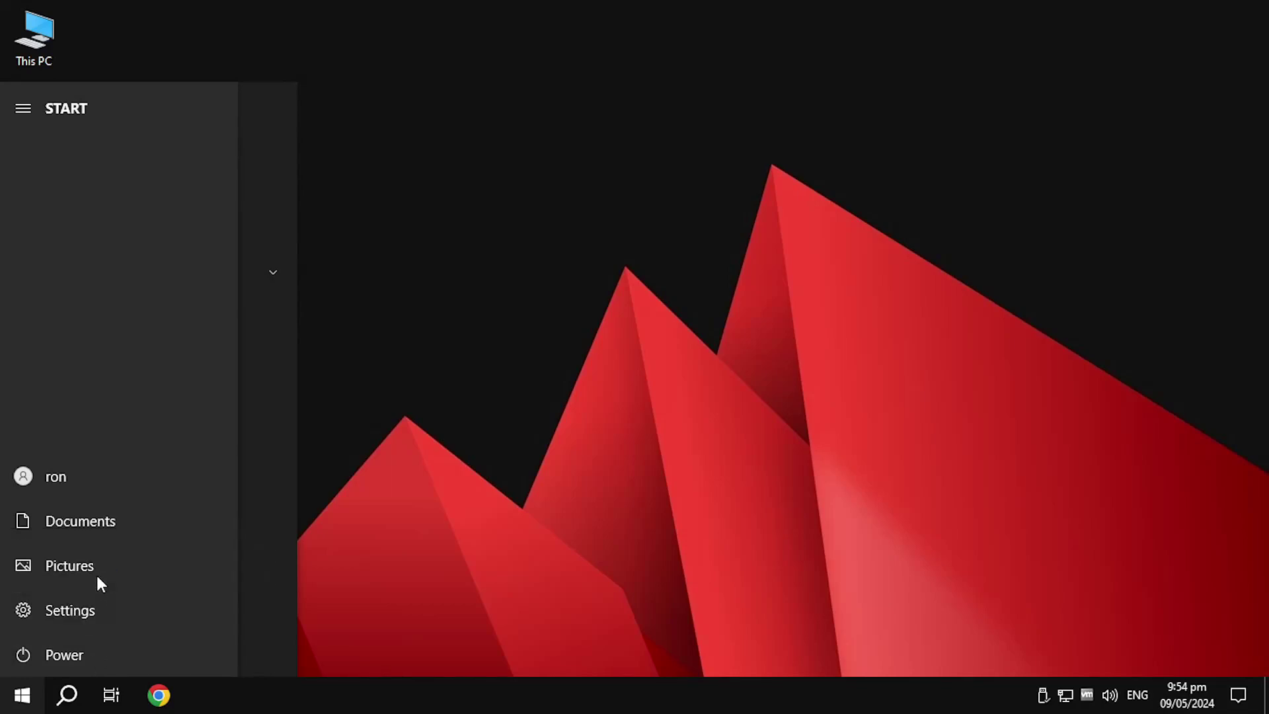